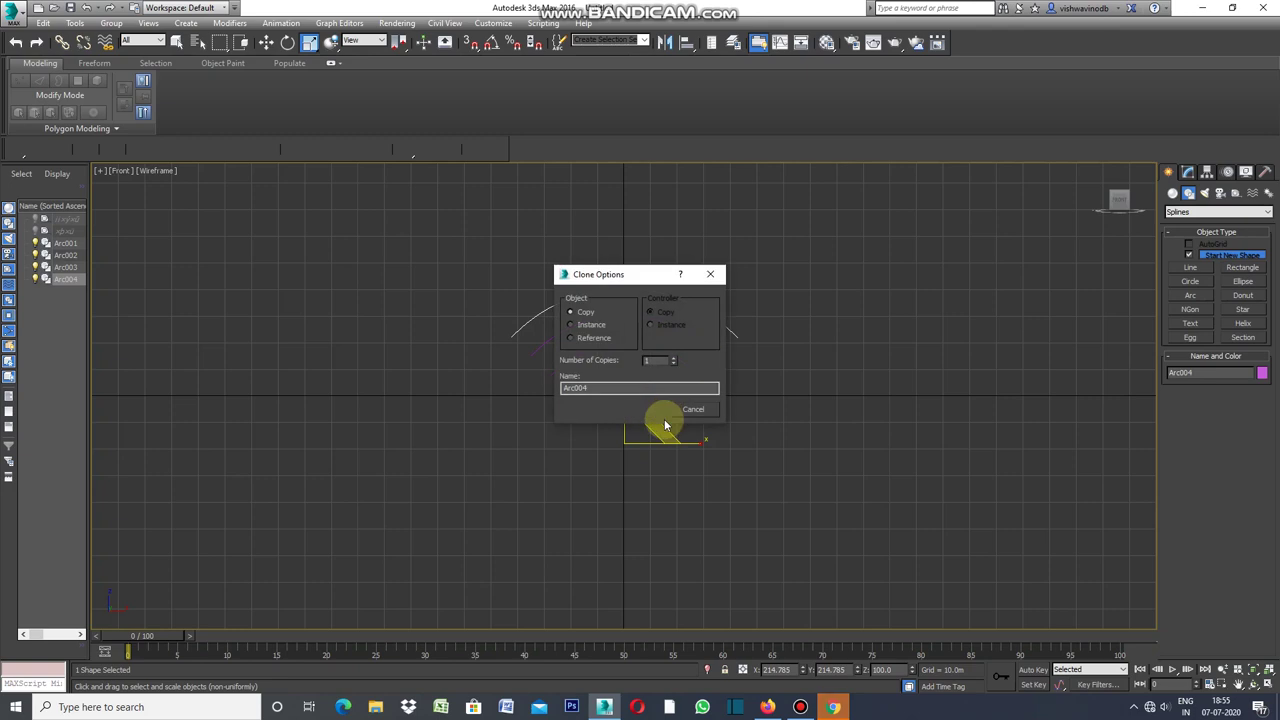
Confirm the arc clone, scale the copy larger on XY to arch wider, and clone again
click(648, 412)
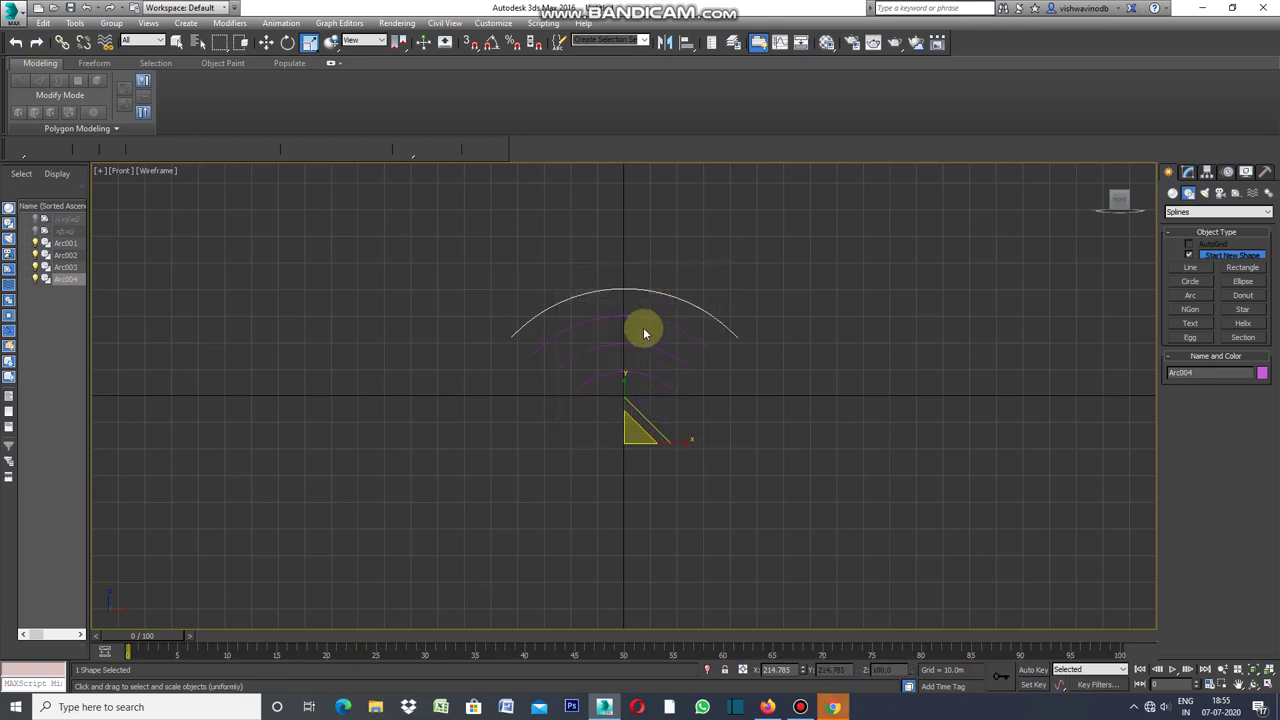
drag(648, 417, 657, 410)
click(653, 413)
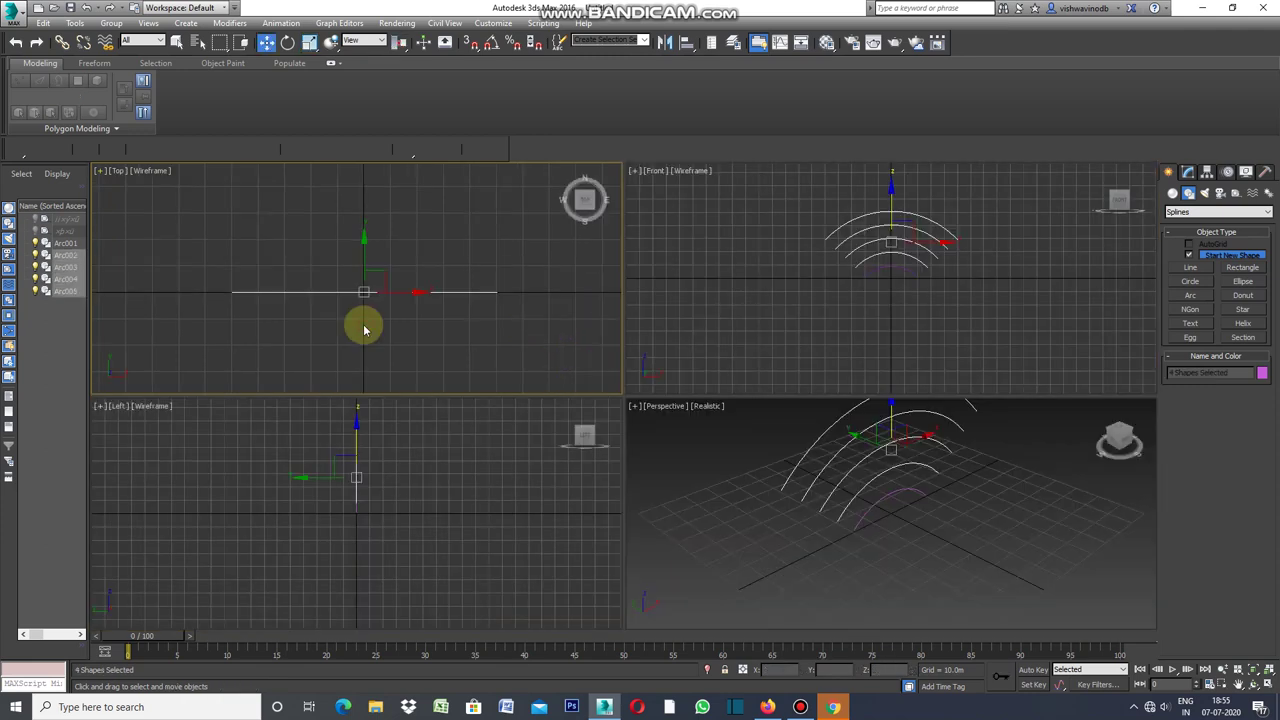
Shift the four arcs back along Y, then move the three outer arcs farther back
drag(366, 267, 371, 240)
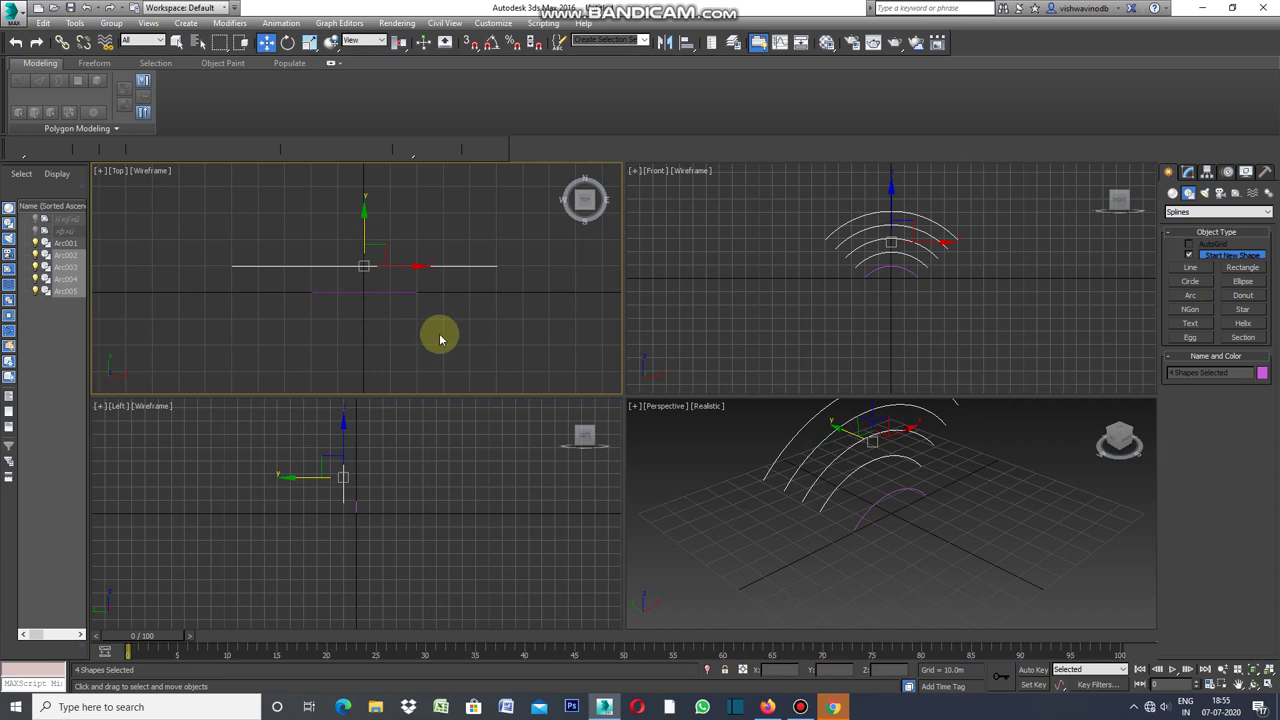
click(639, 324)
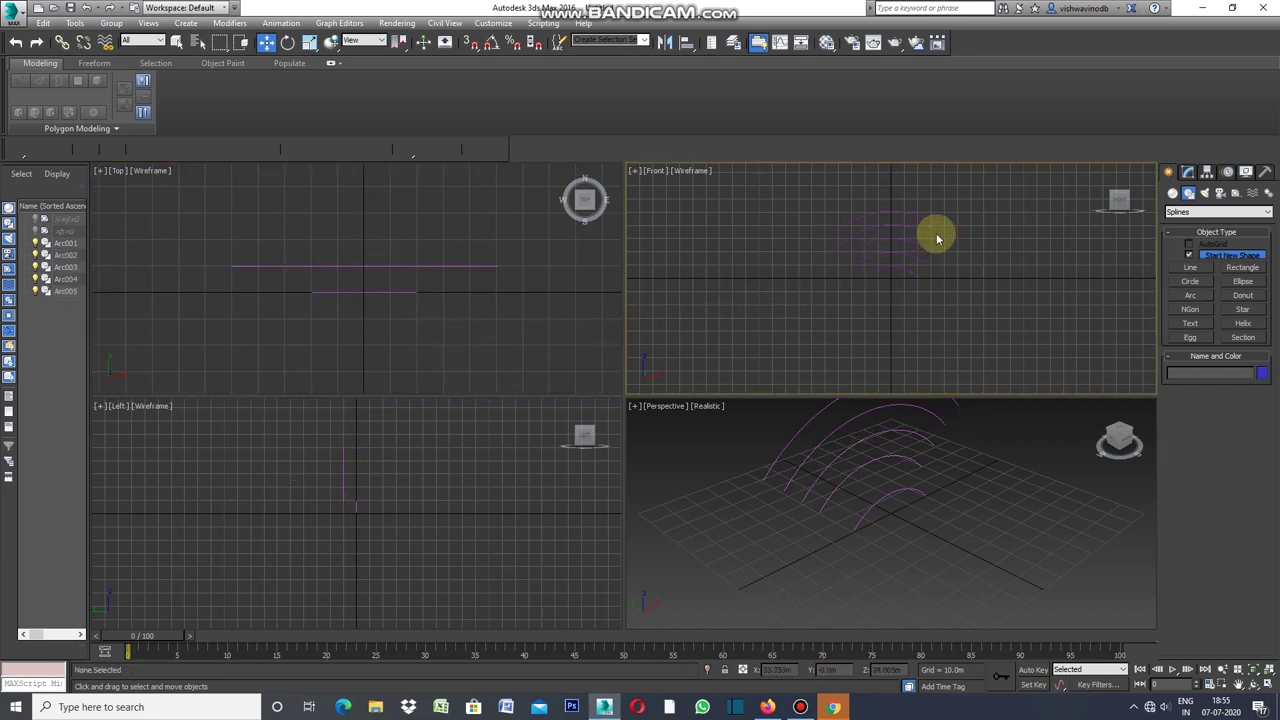
drag(943, 209, 912, 254)
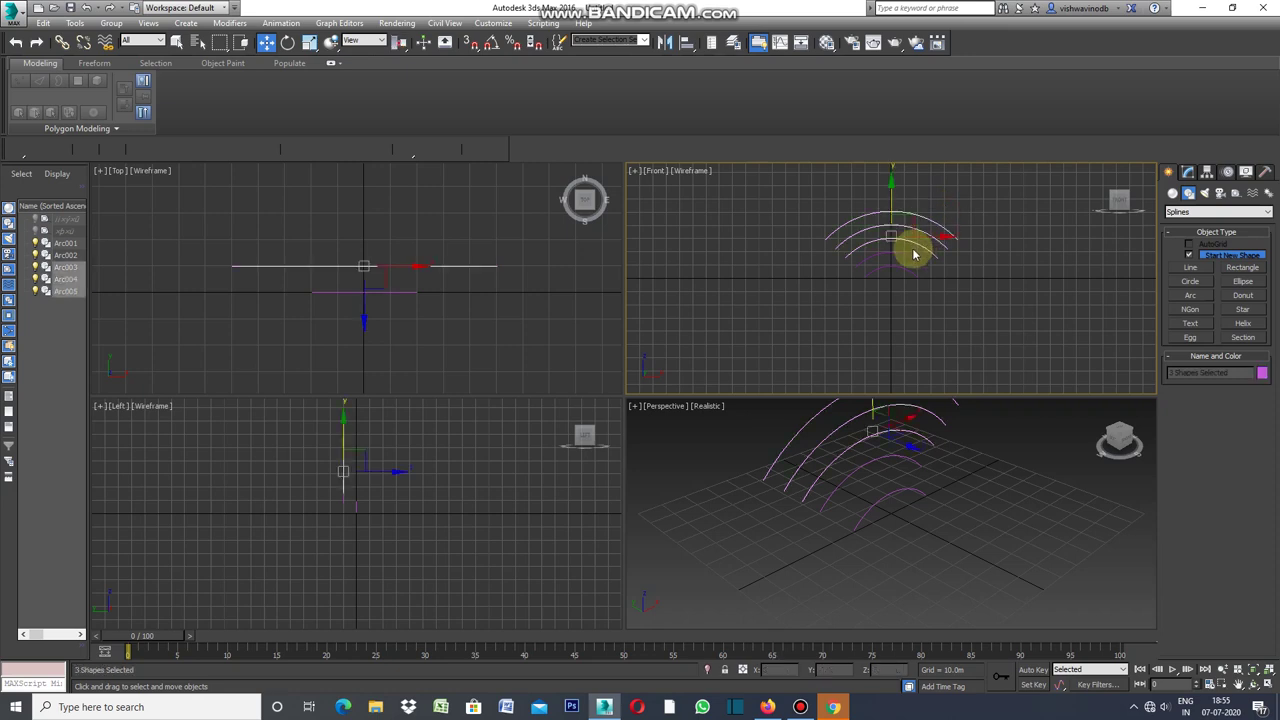
right_click(363, 320)
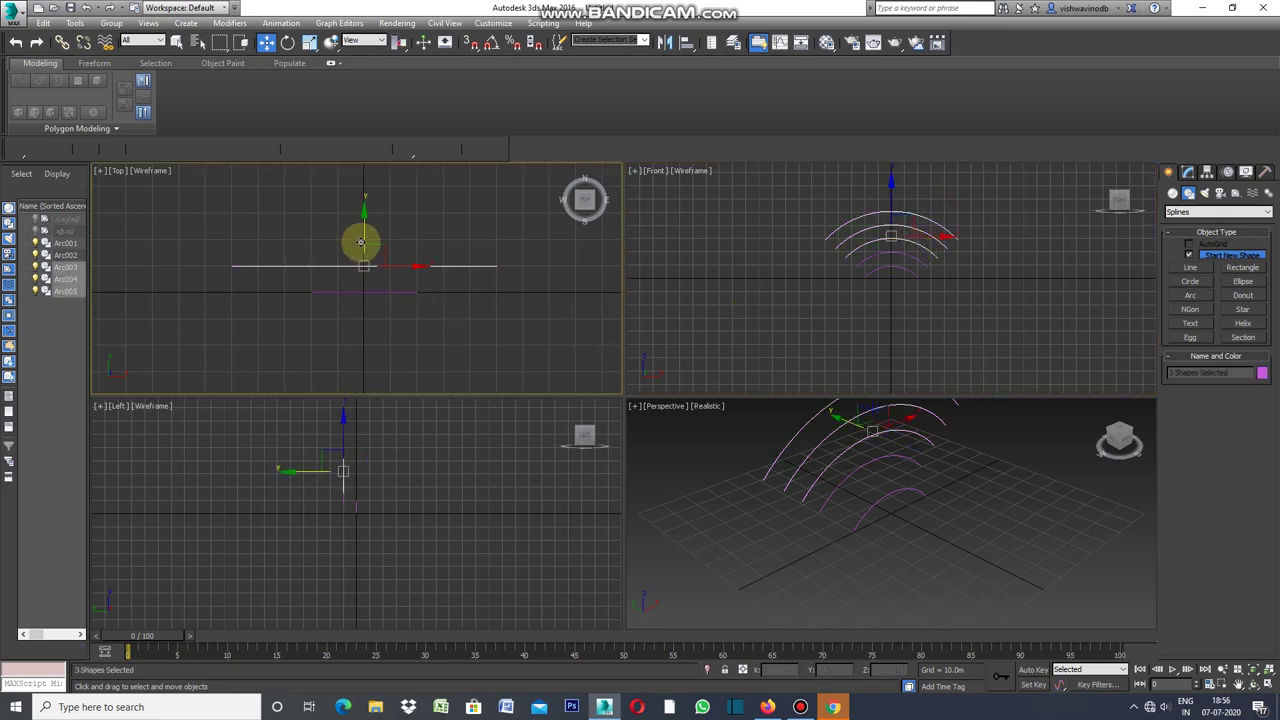
drag(362, 238, 365, 210)
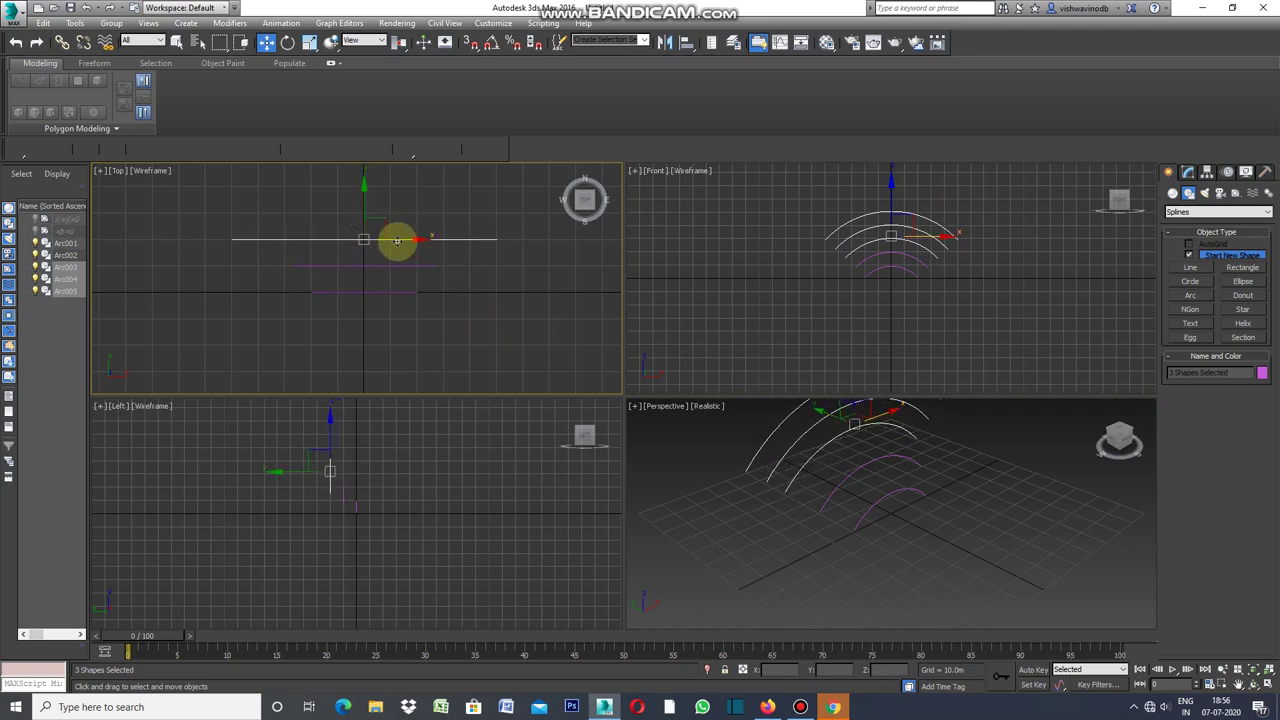
Drop Arc003 from the selection and push the two largest arcs farther back along Y
right_click(721, 283)
alt+click(857, 240)
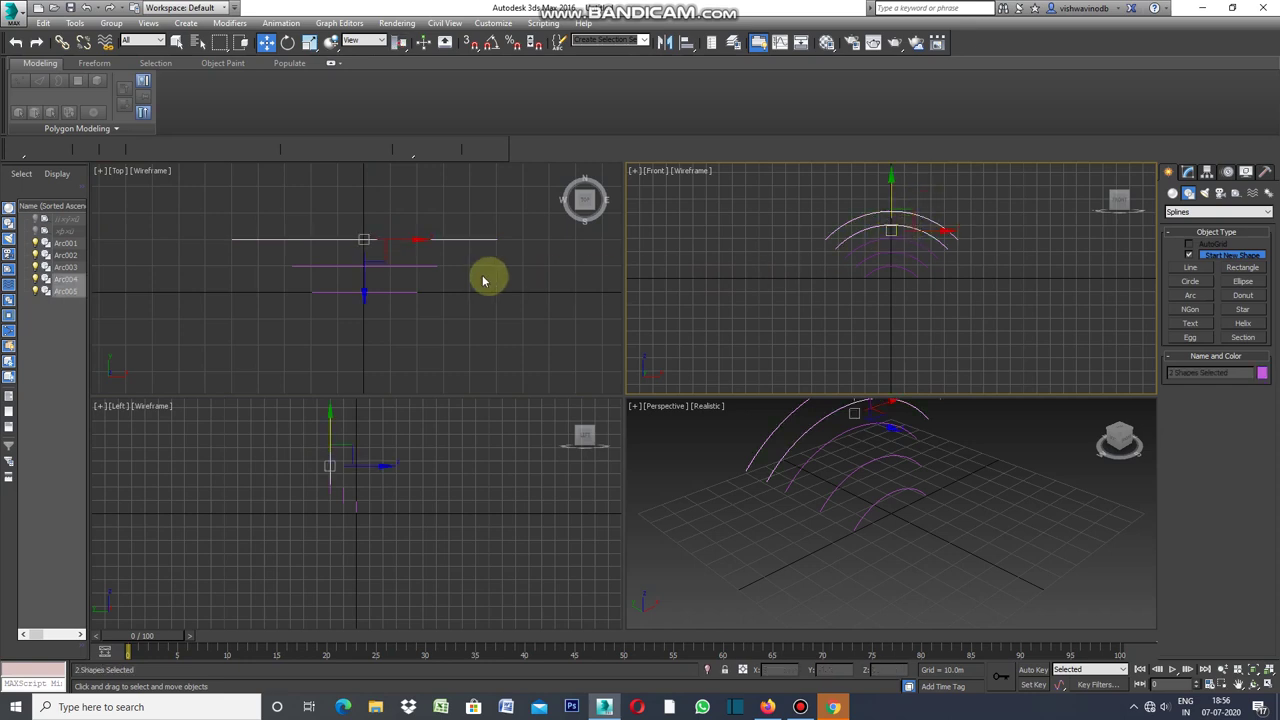
right_click(363, 285)
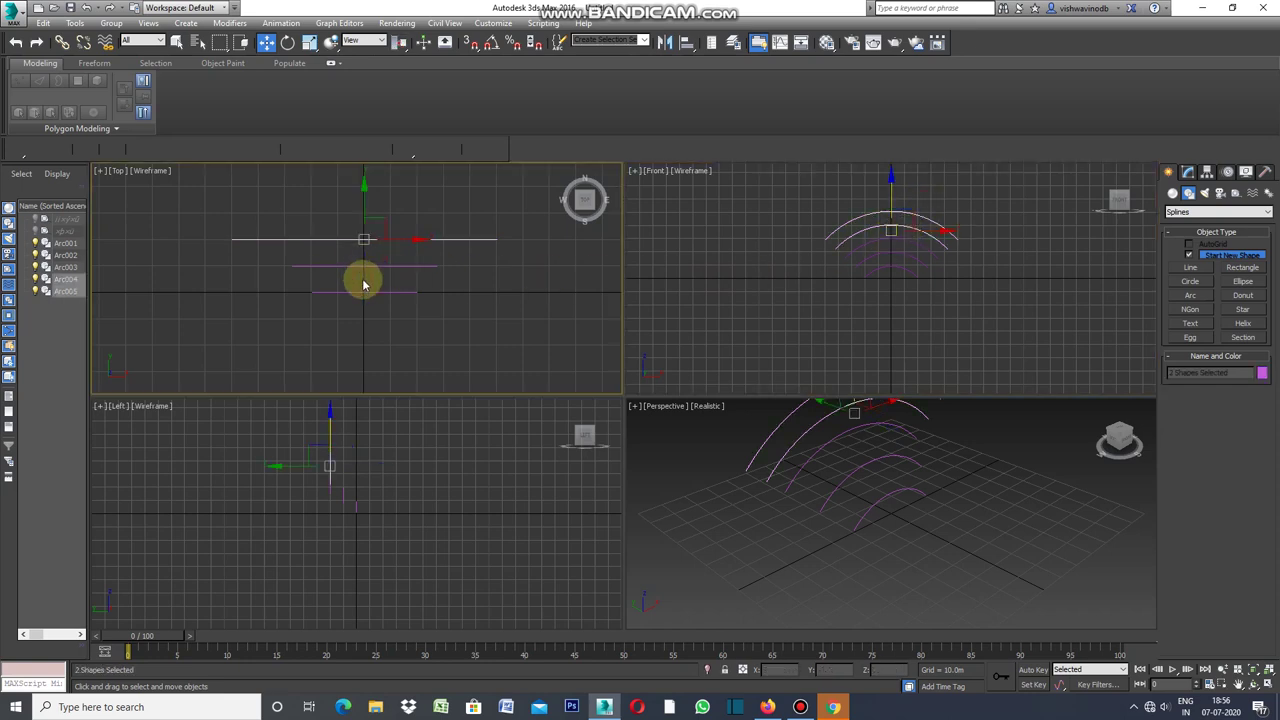
drag(363, 210, 366, 184)
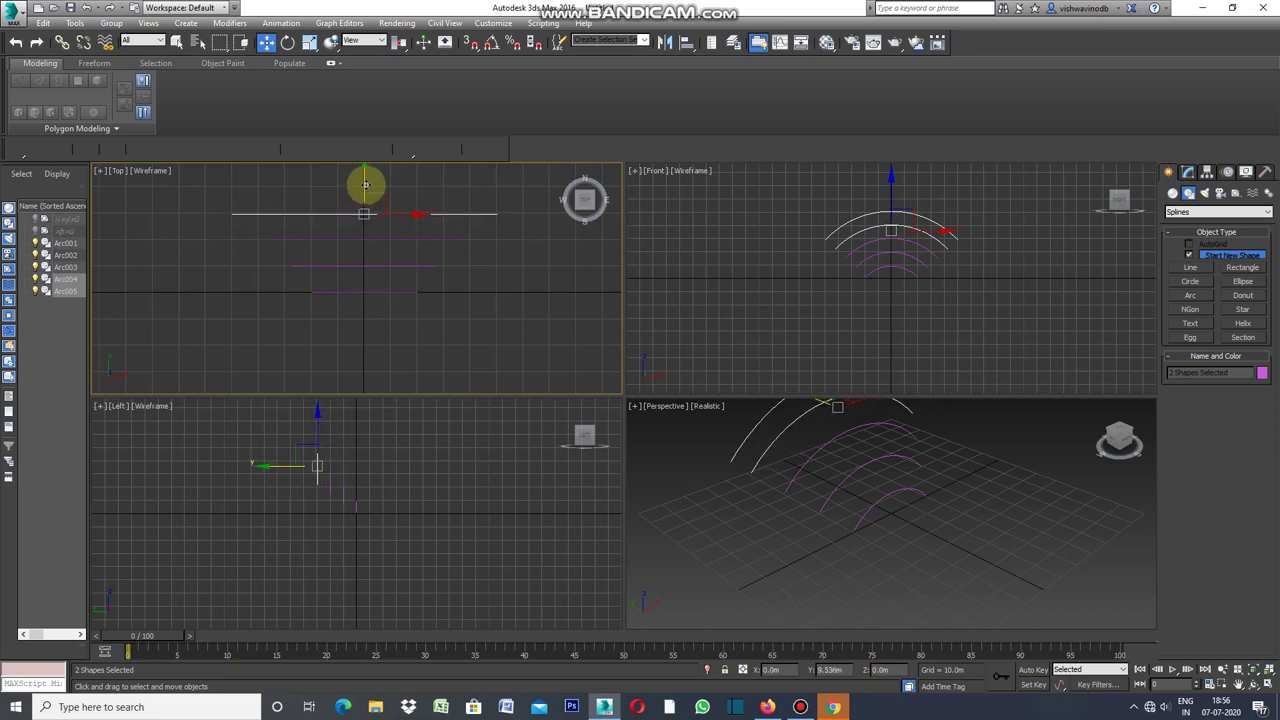
Select the largest arc, Arc005, and move it farther back along Y
click(657, 298)
click(835, 232)
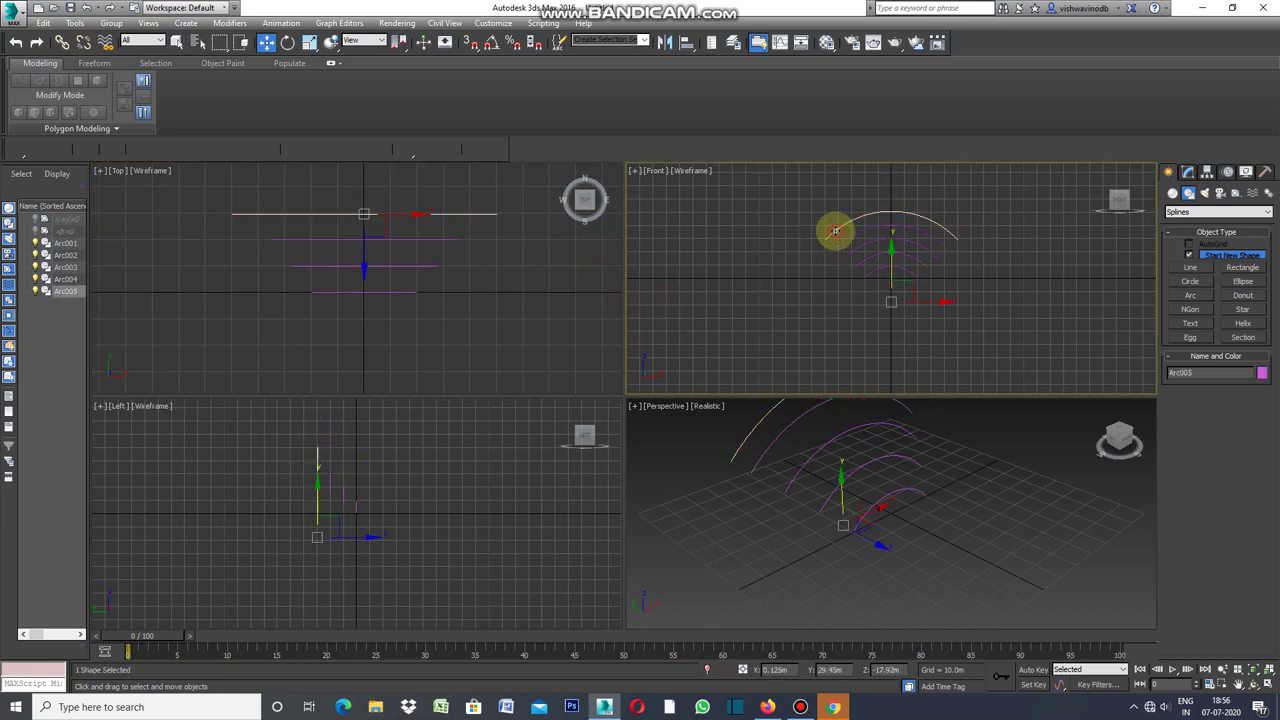
click(363, 252)
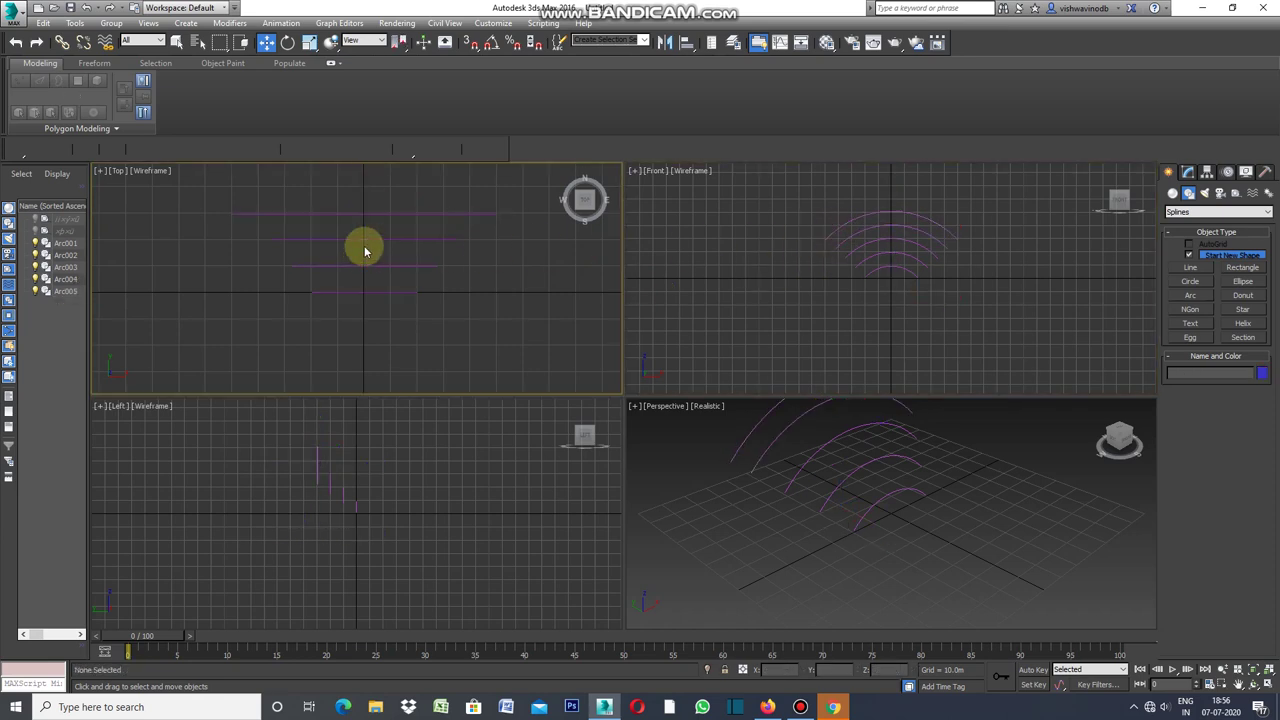
click(830, 230)
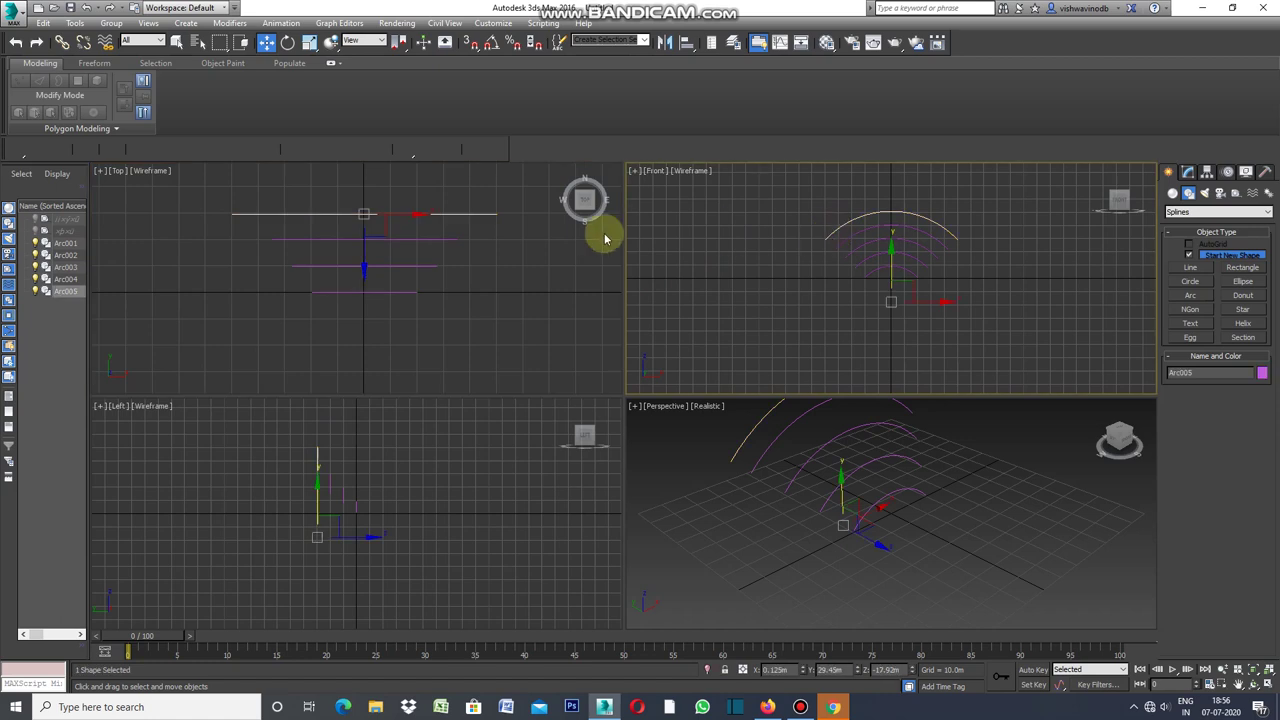
click(363, 251)
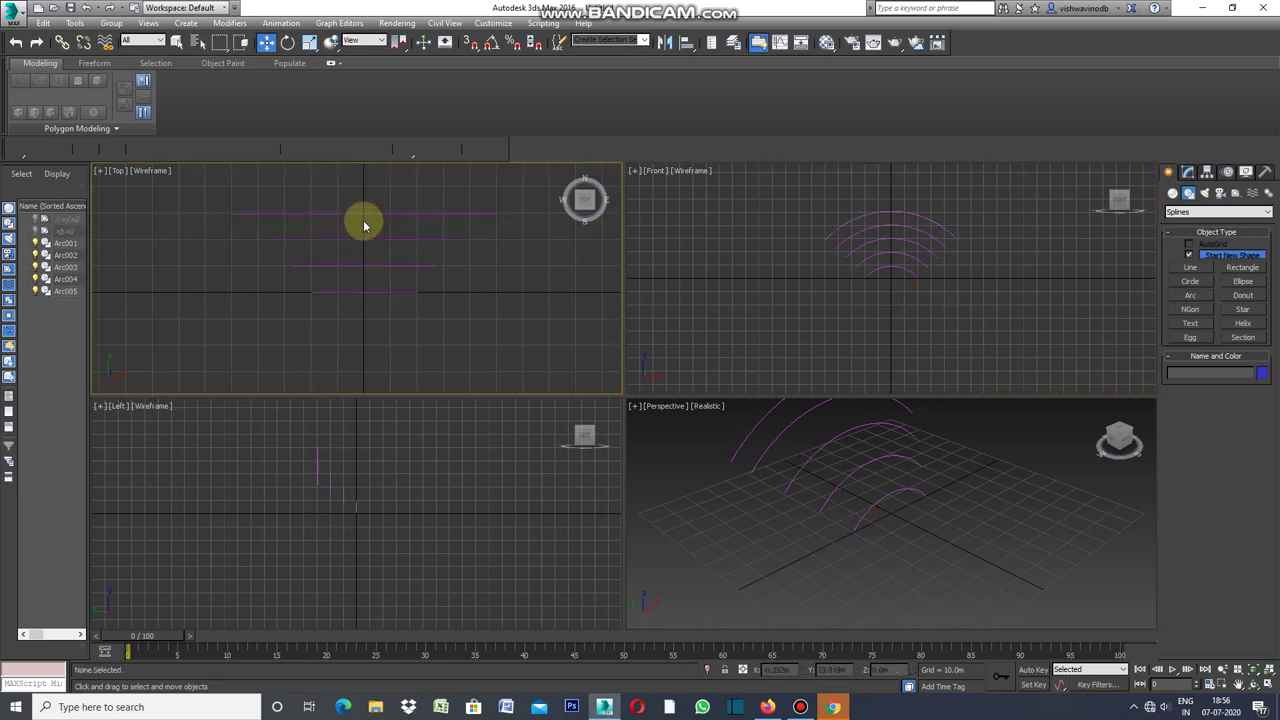
click(363, 213)
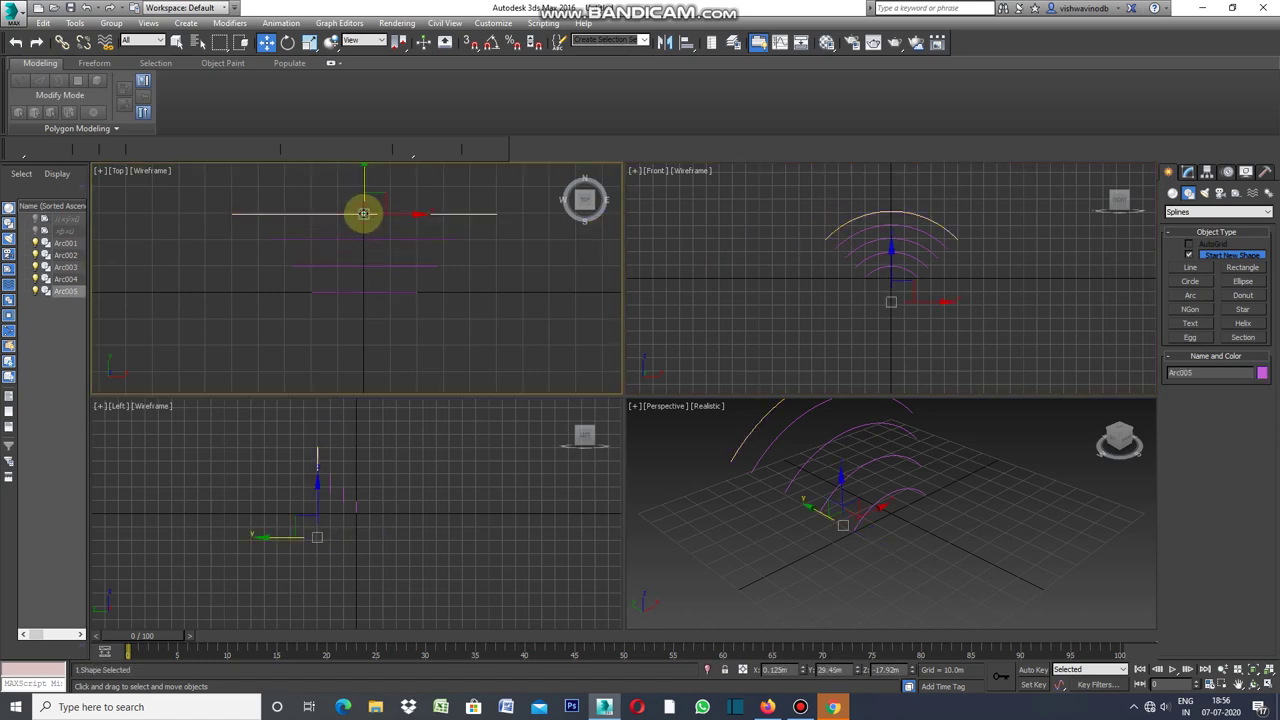
drag(366, 184, 366, 157)
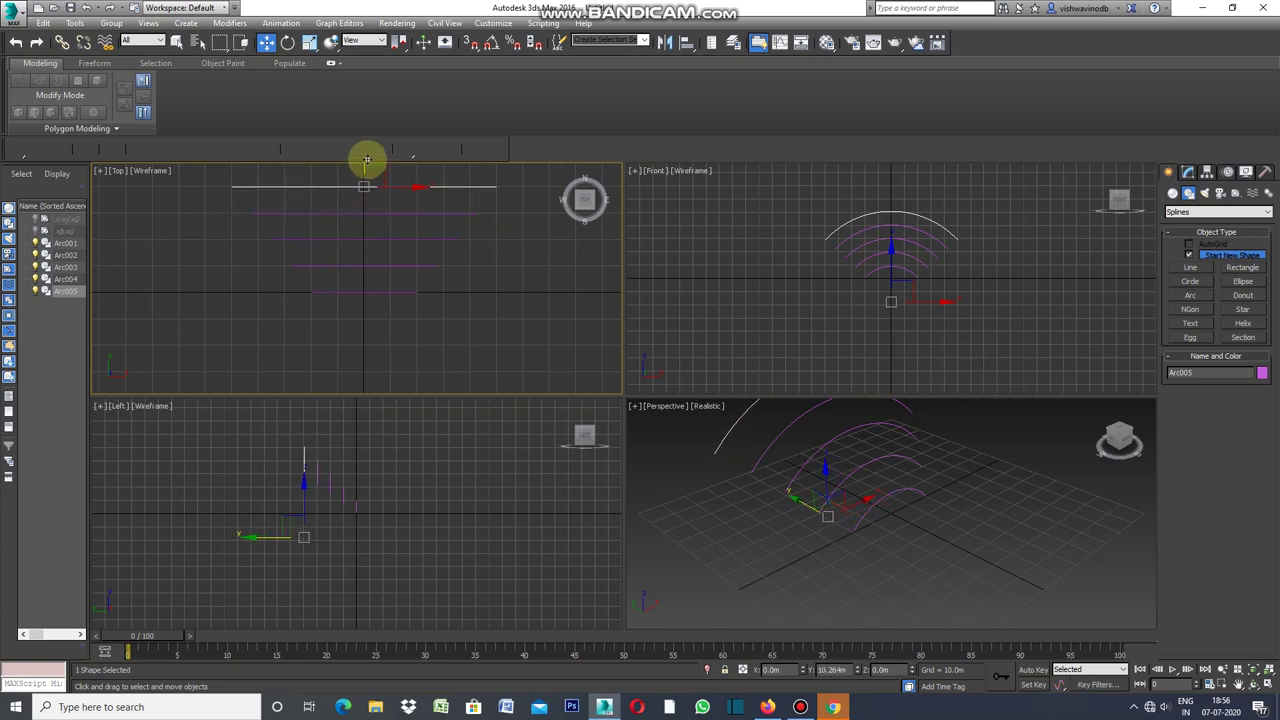
click(434, 337)
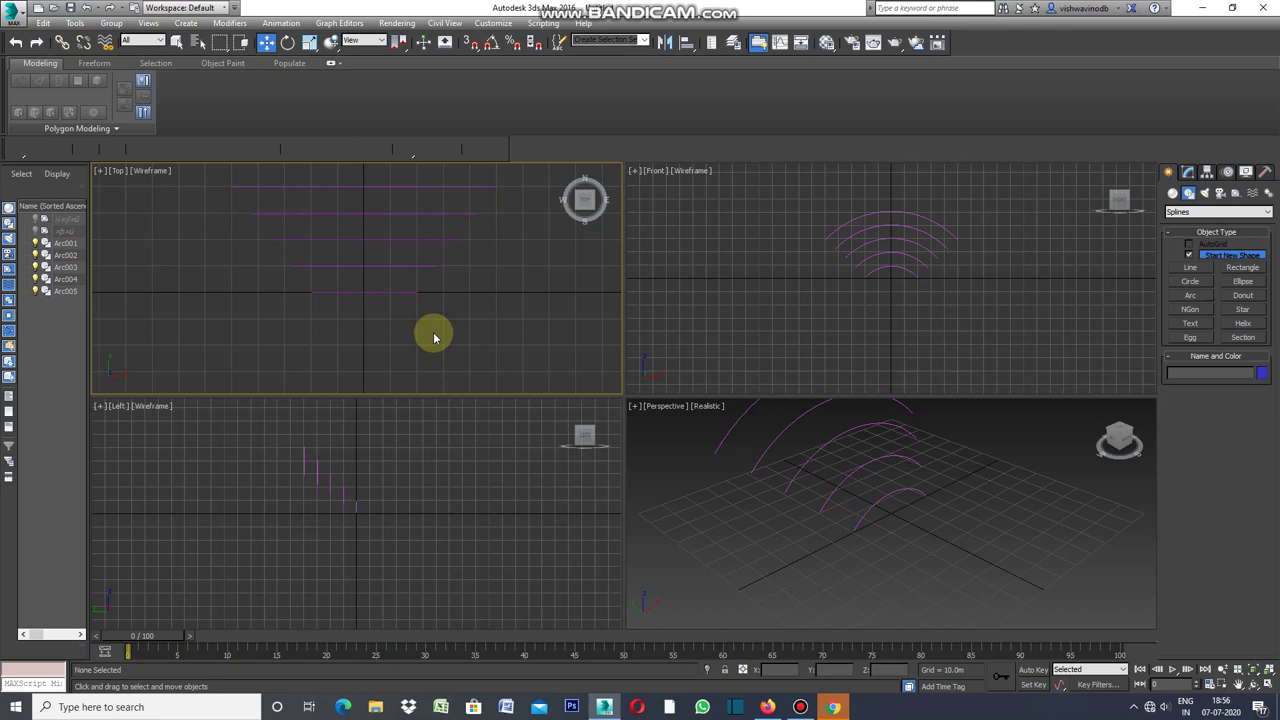
Select all five arcs and bring up the Mirror options
key(ctrl+a)
scroll(311, 277, down, 2)
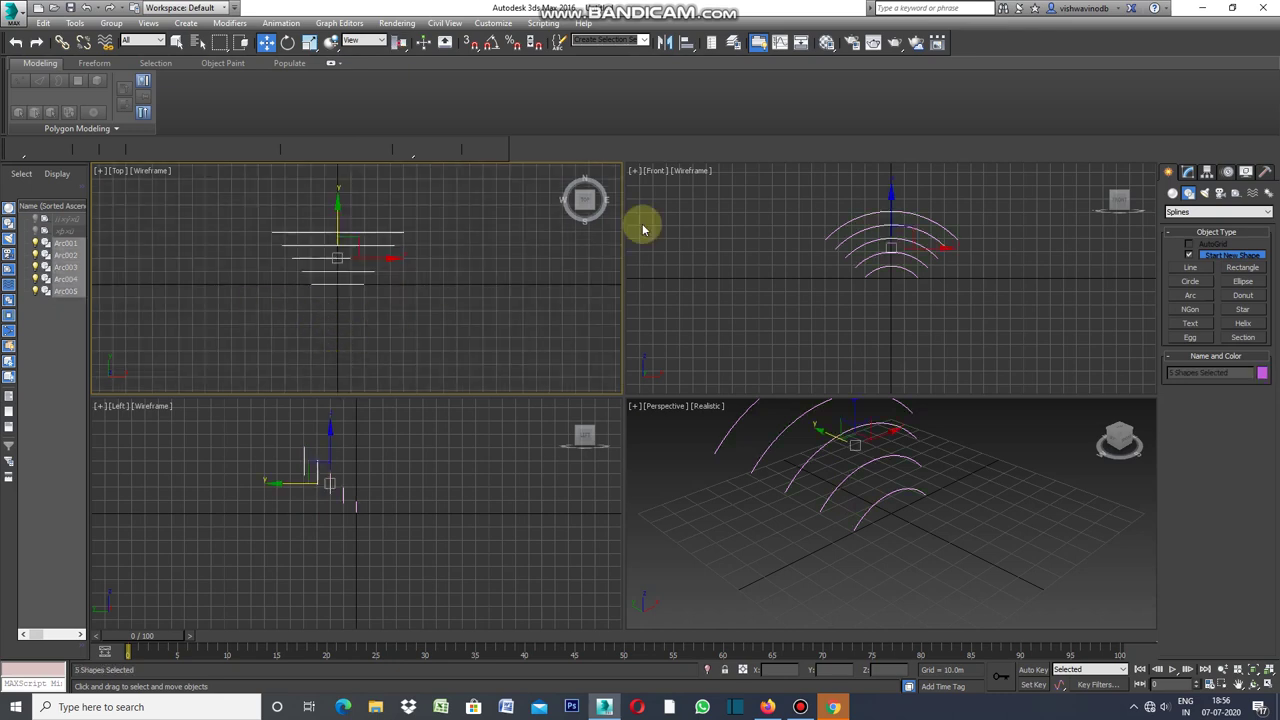
click(665, 42)
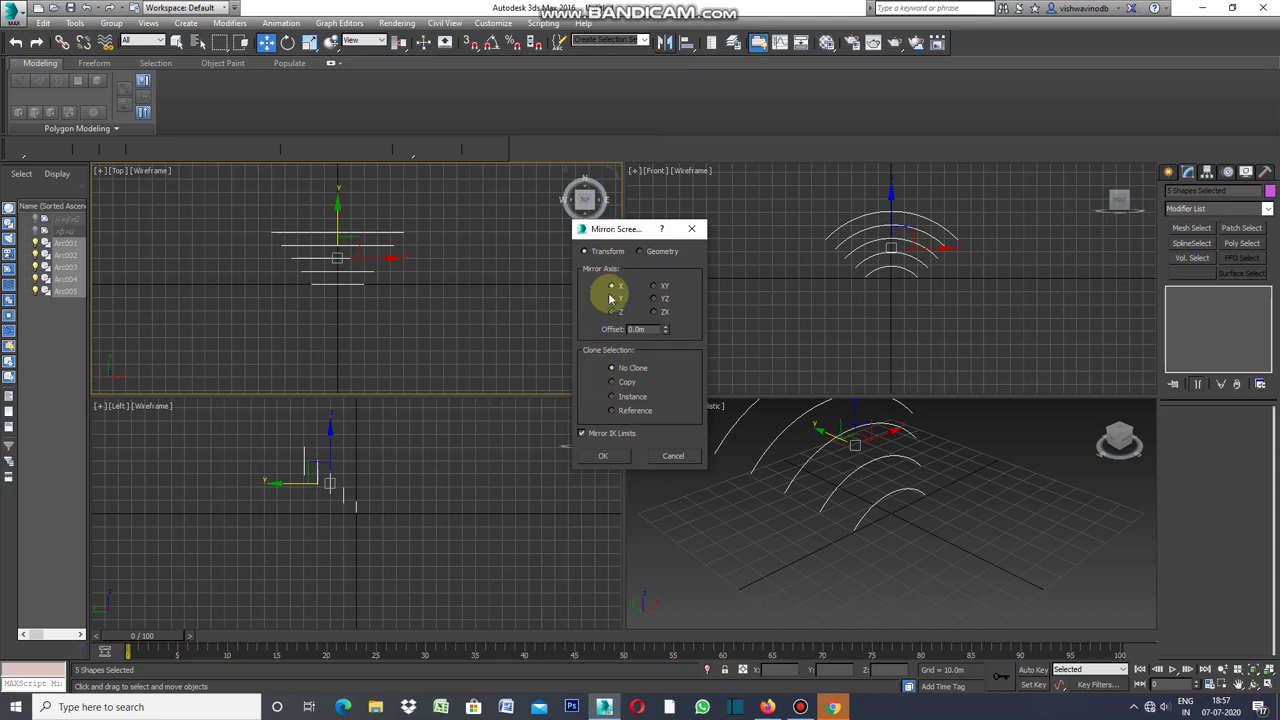
Mirror the five arcs on the Y axis as copies, then drag the copies down along Y
click(611, 300)
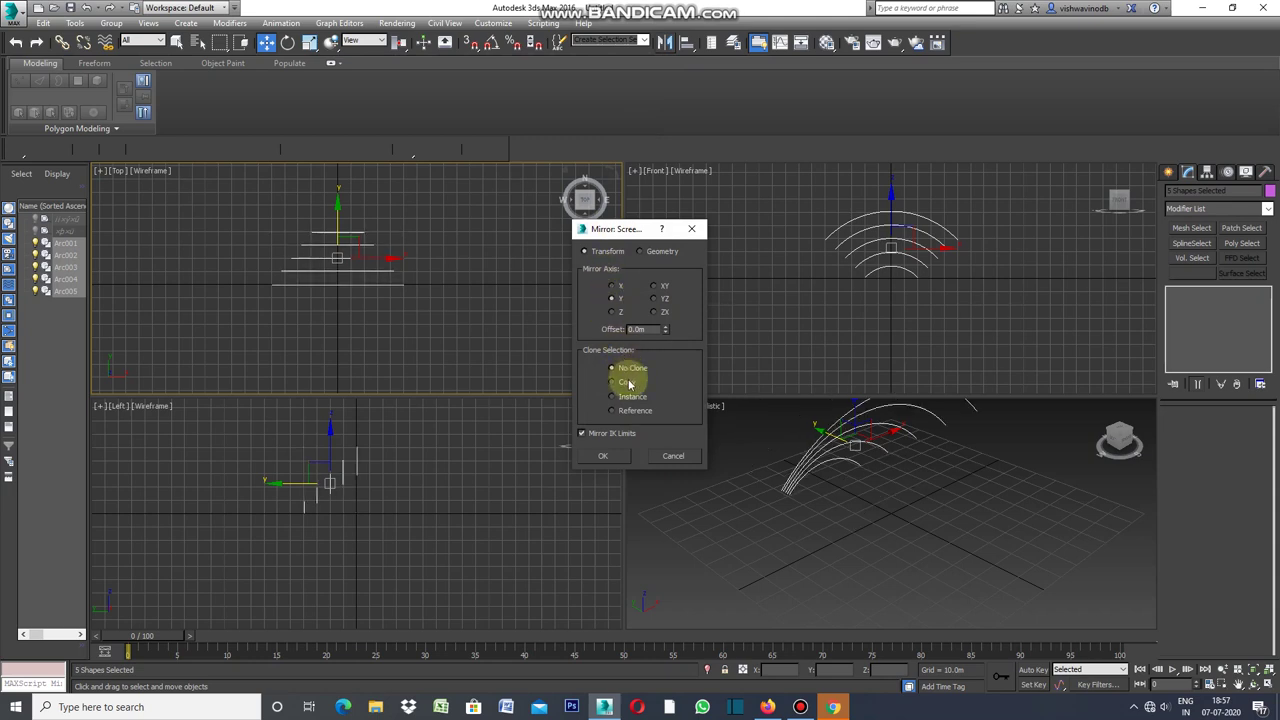
click(612, 383)
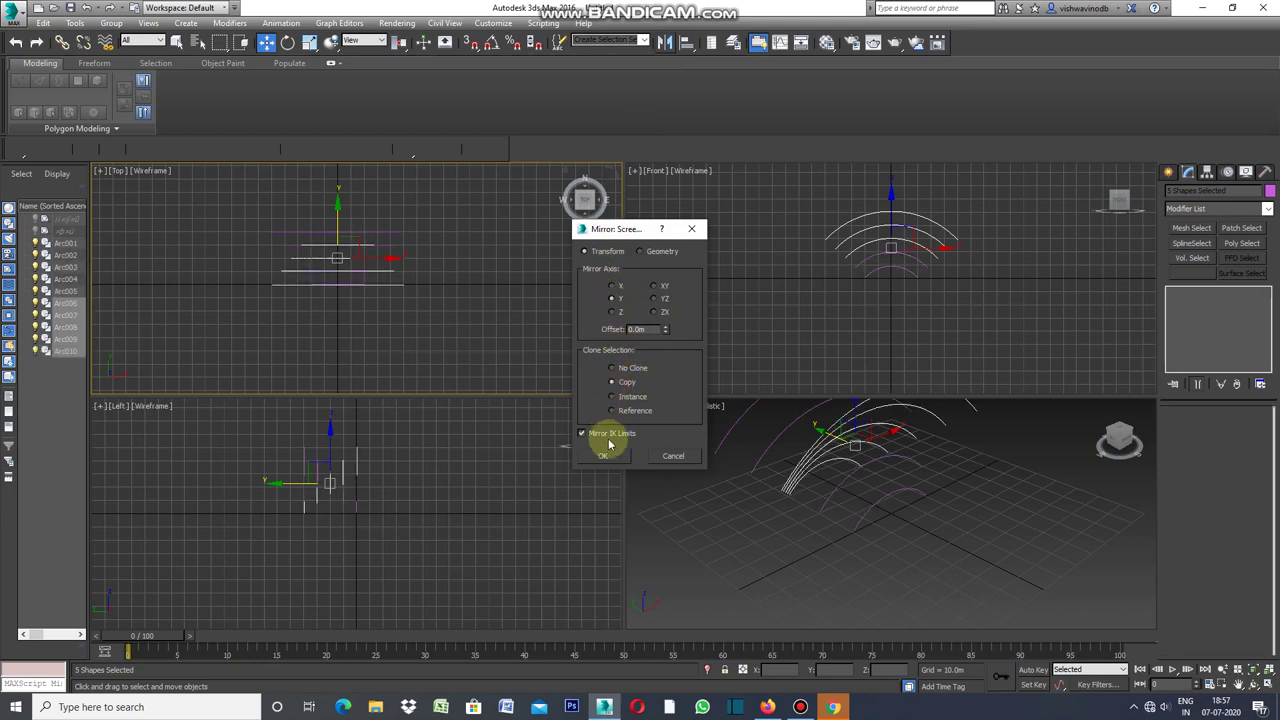
click(603, 458)
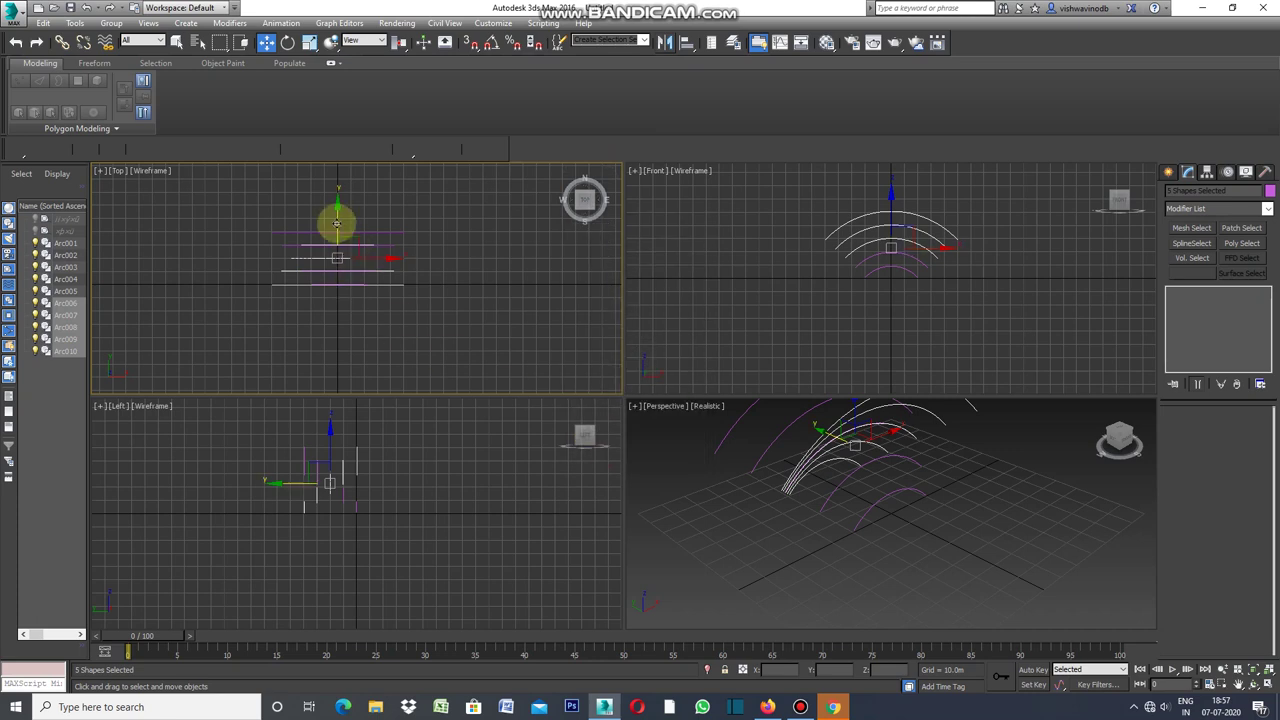
drag(336, 224, 334, 301)
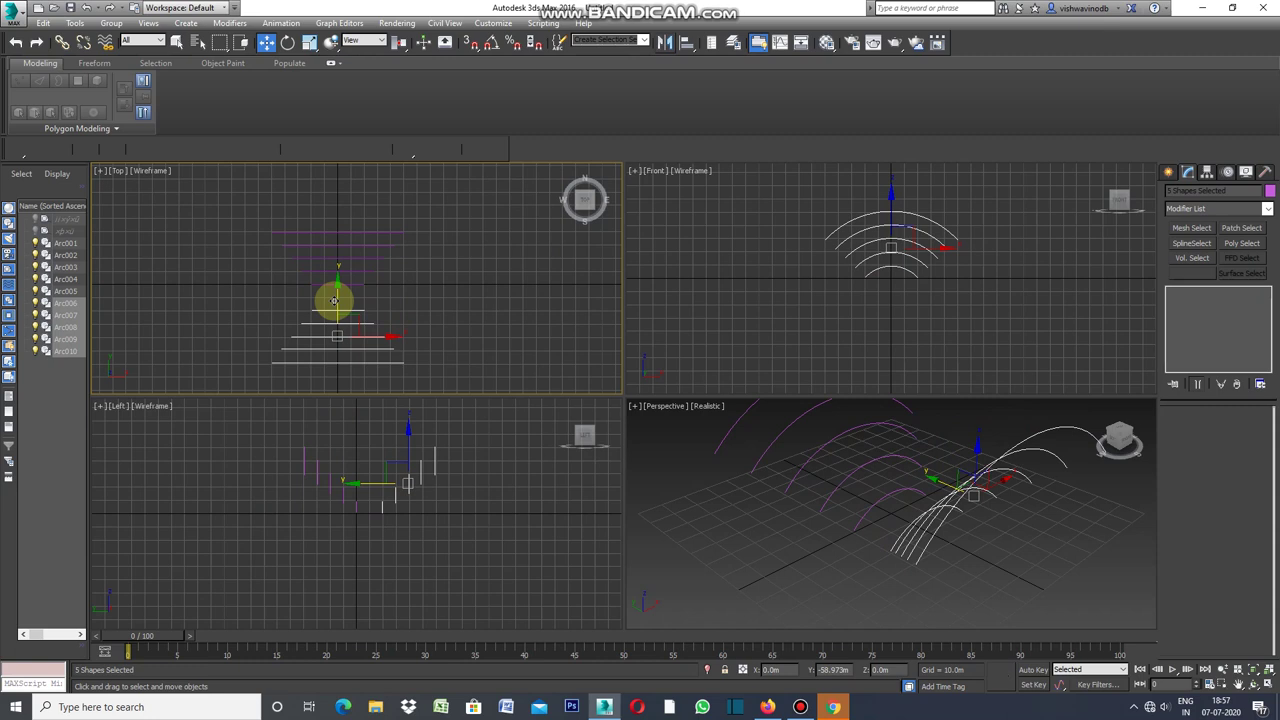
Slide the mirrored arcs right along X and back along Y to cross the originals, then select all ten
drag(373, 337, 426, 346)
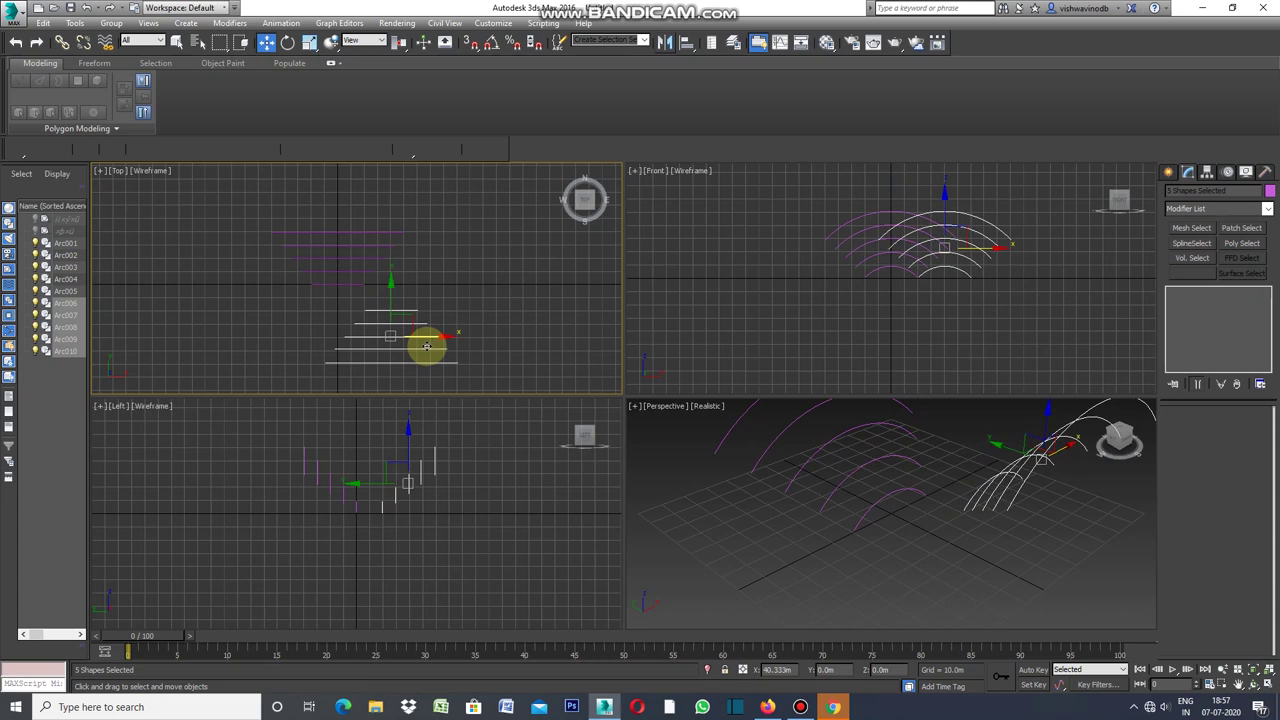
drag(426, 346, 464, 346)
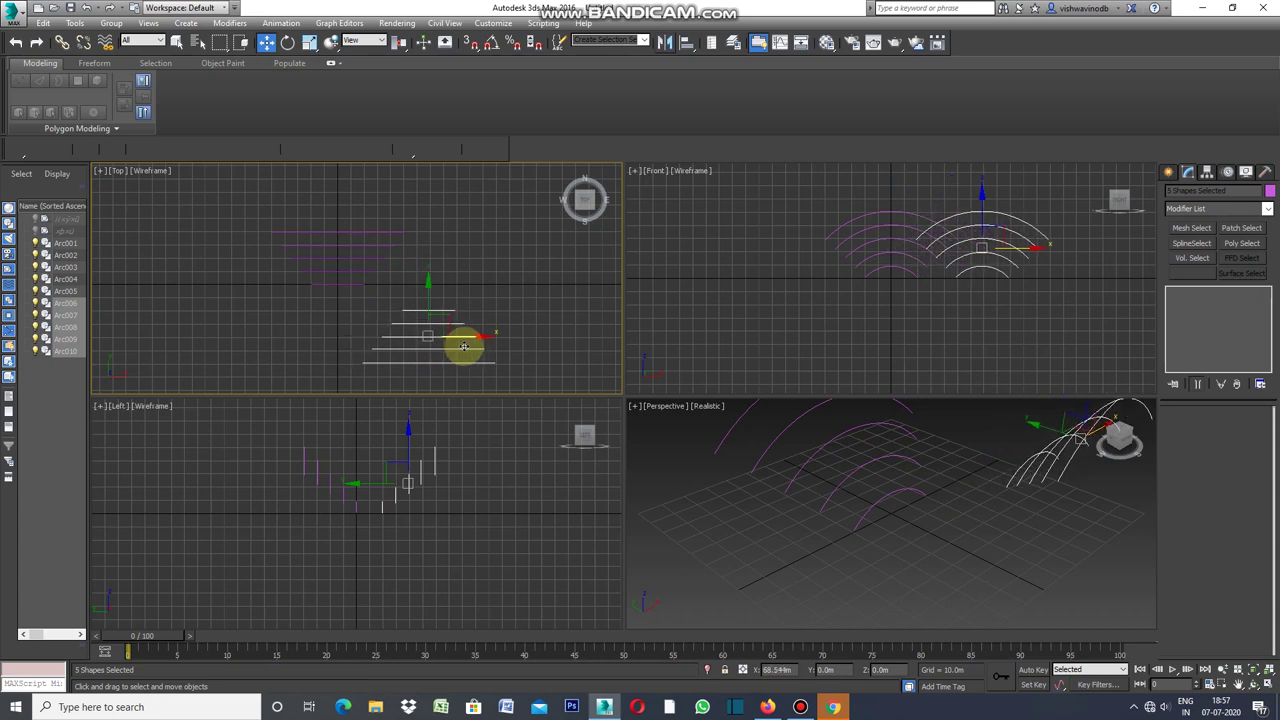
drag(427, 292, 443, 240)
drag(460, 285, 486, 286)
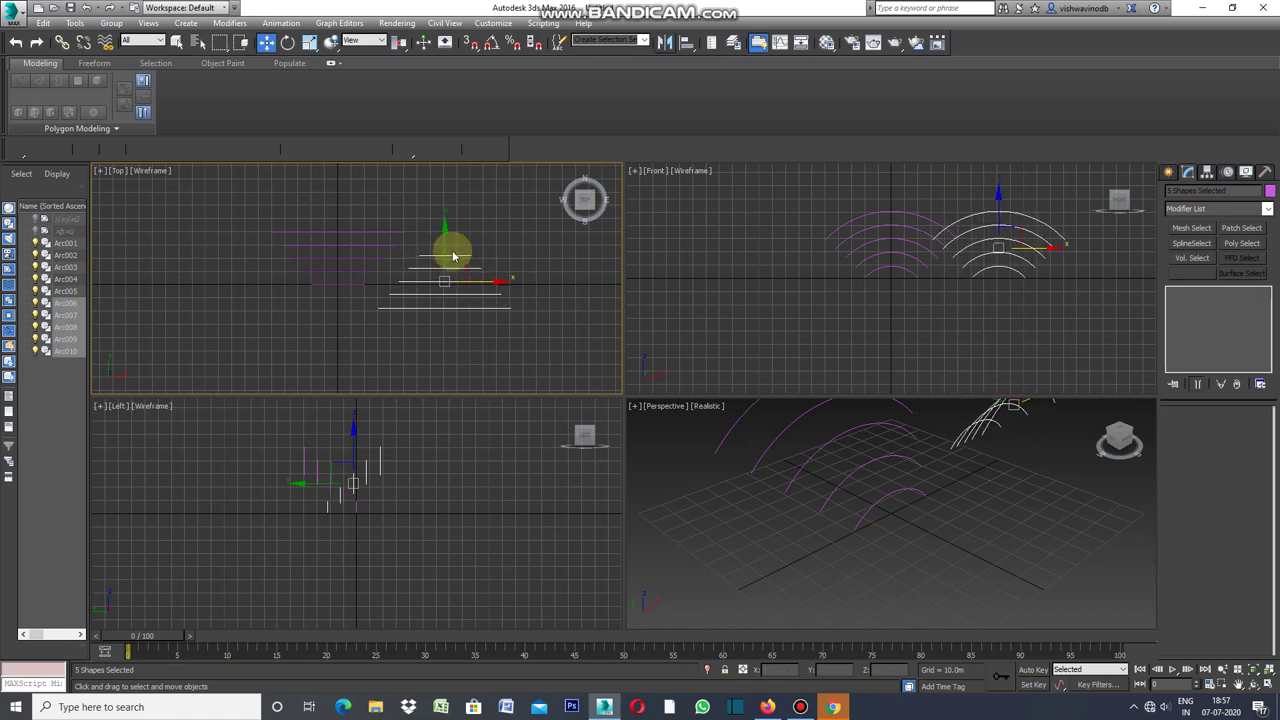
drag(443, 245, 445, 221)
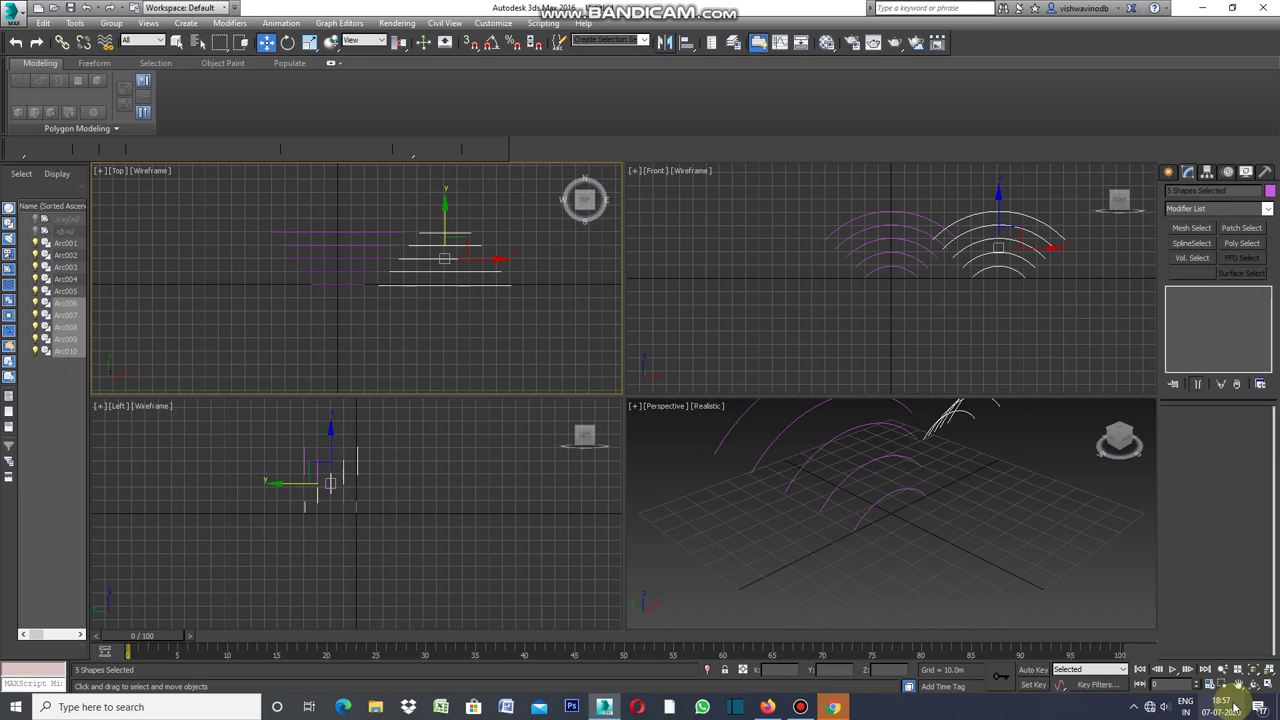
key(ctrl+a)
Undo an accidental Editable Mesh conversion, then convert all ten arcs to Editable Spline
right_click(406, 314)
mouse_move(440, 446)
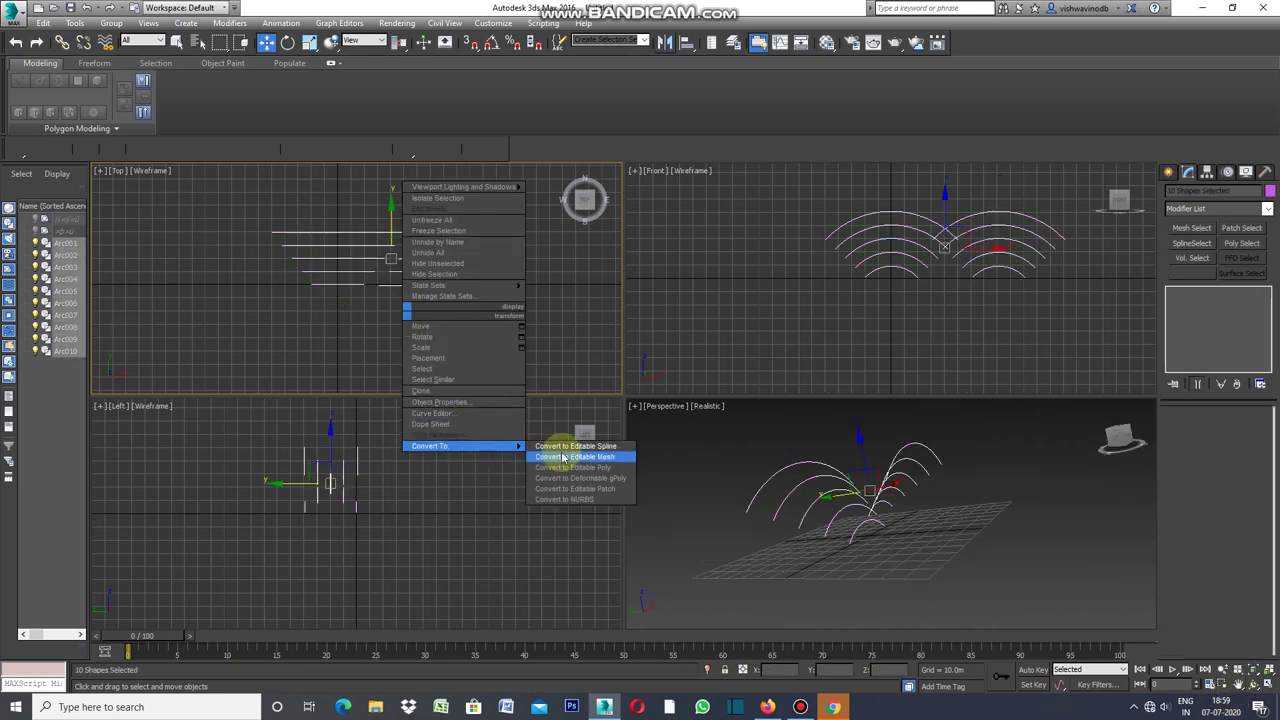
click(563, 457)
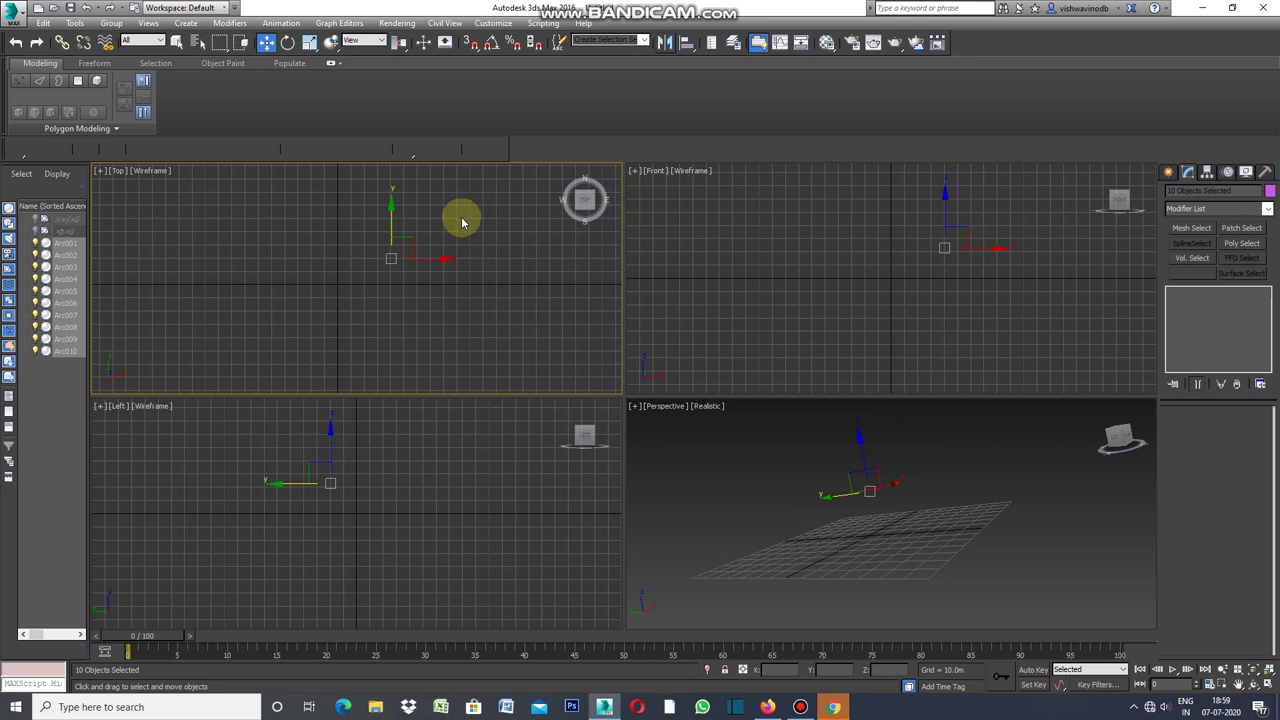
click(85, 8)
drag(377, 296, 493, 203)
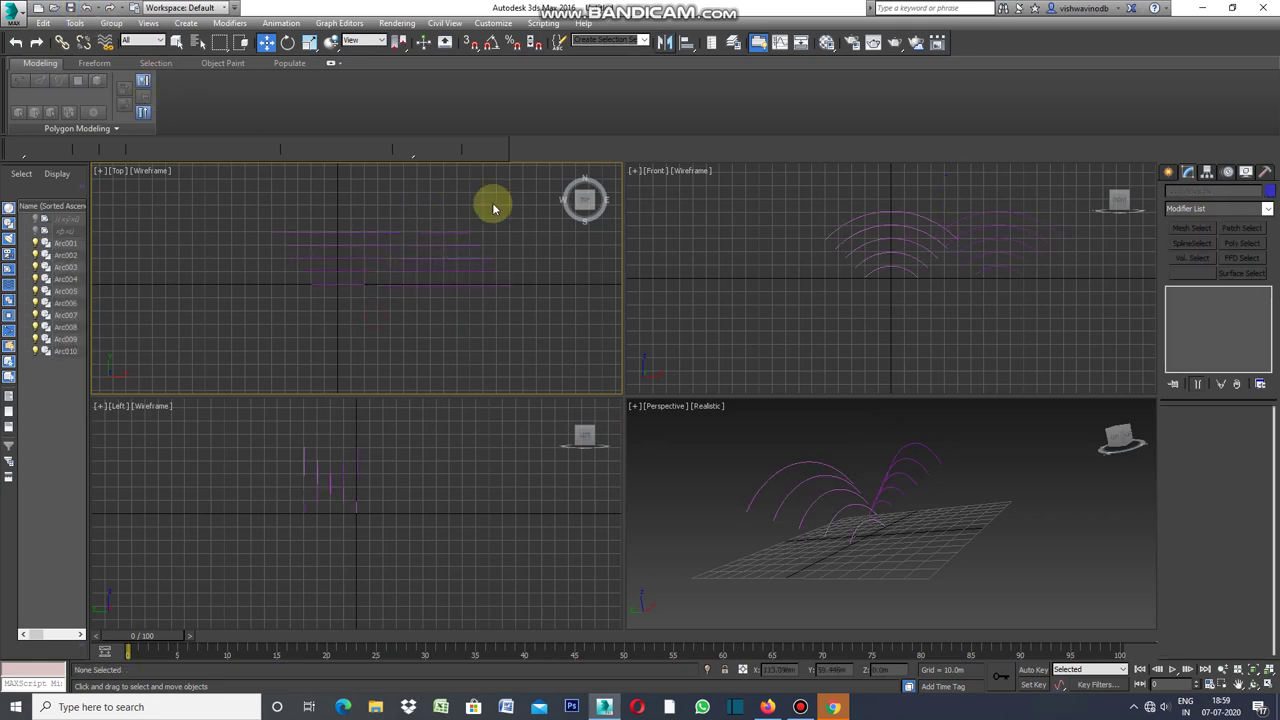
right_click(345, 297)
mouse_move(372, 433)
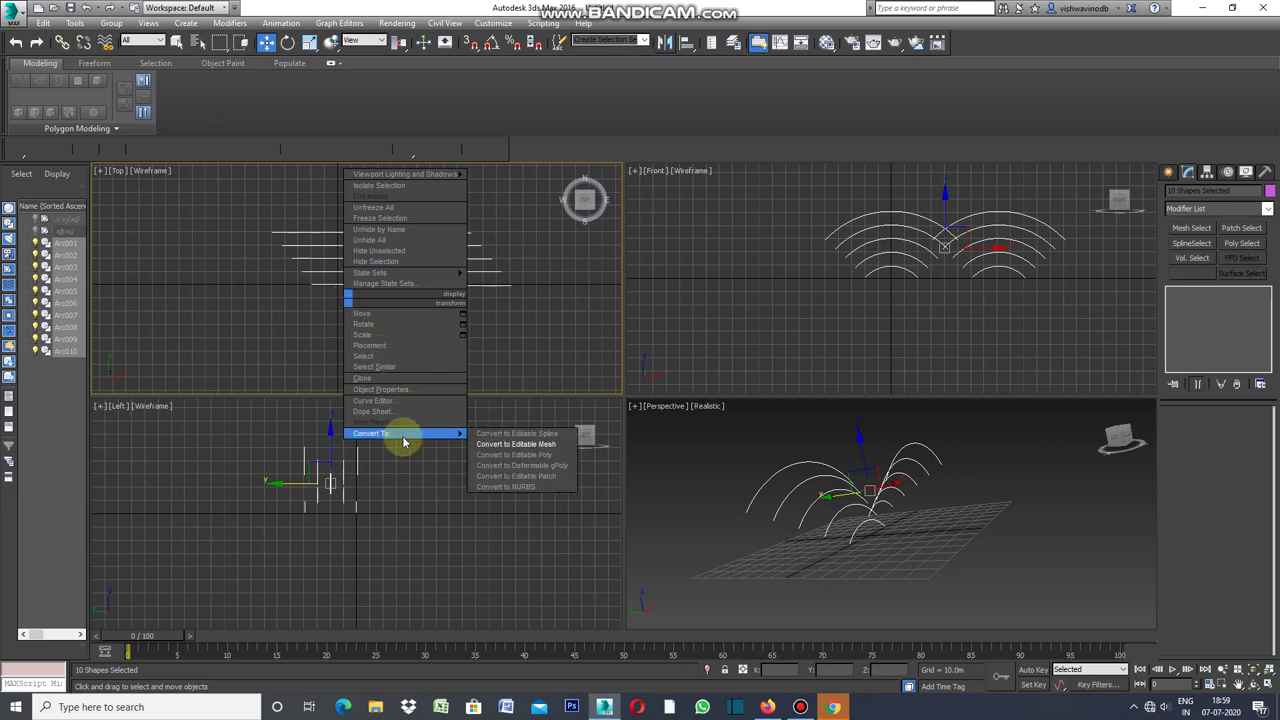
click(488, 434)
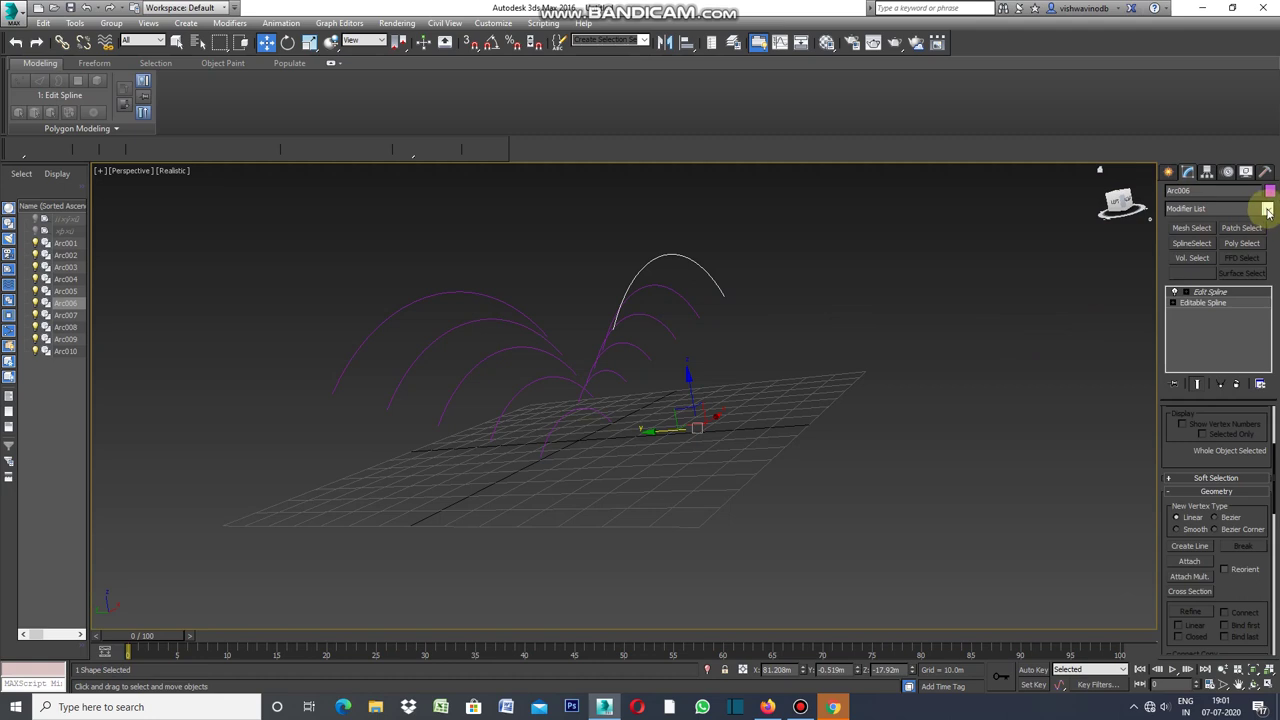
Add an Edit Spline modifier to Arc006 and attach Arc010, Arc009, Arc008 and Arc007
click(1268, 210)
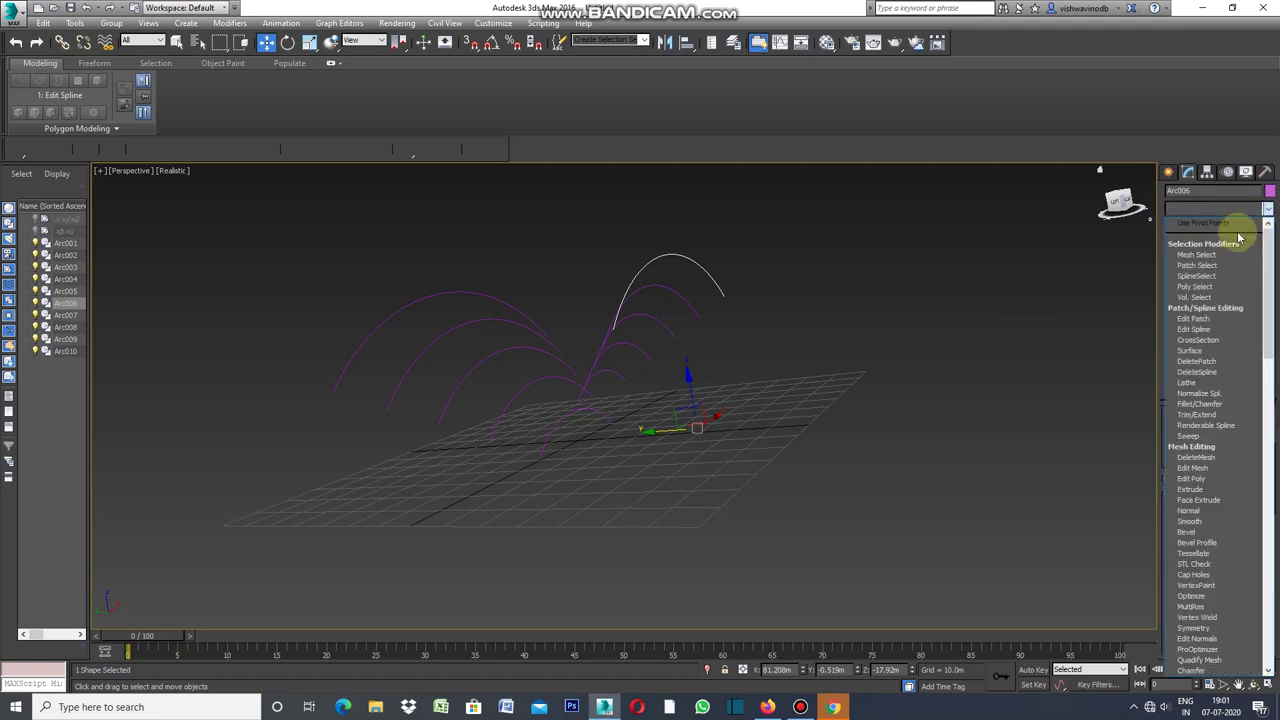
click(1205, 331)
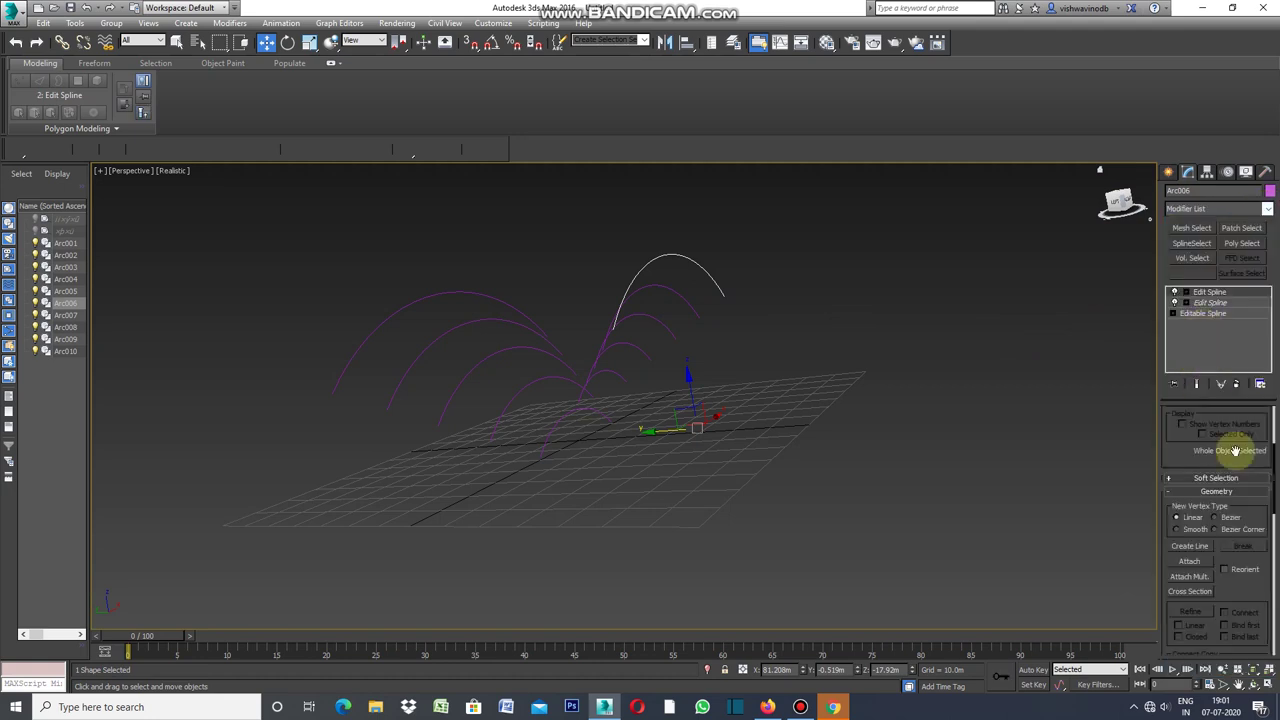
click(1189, 565)
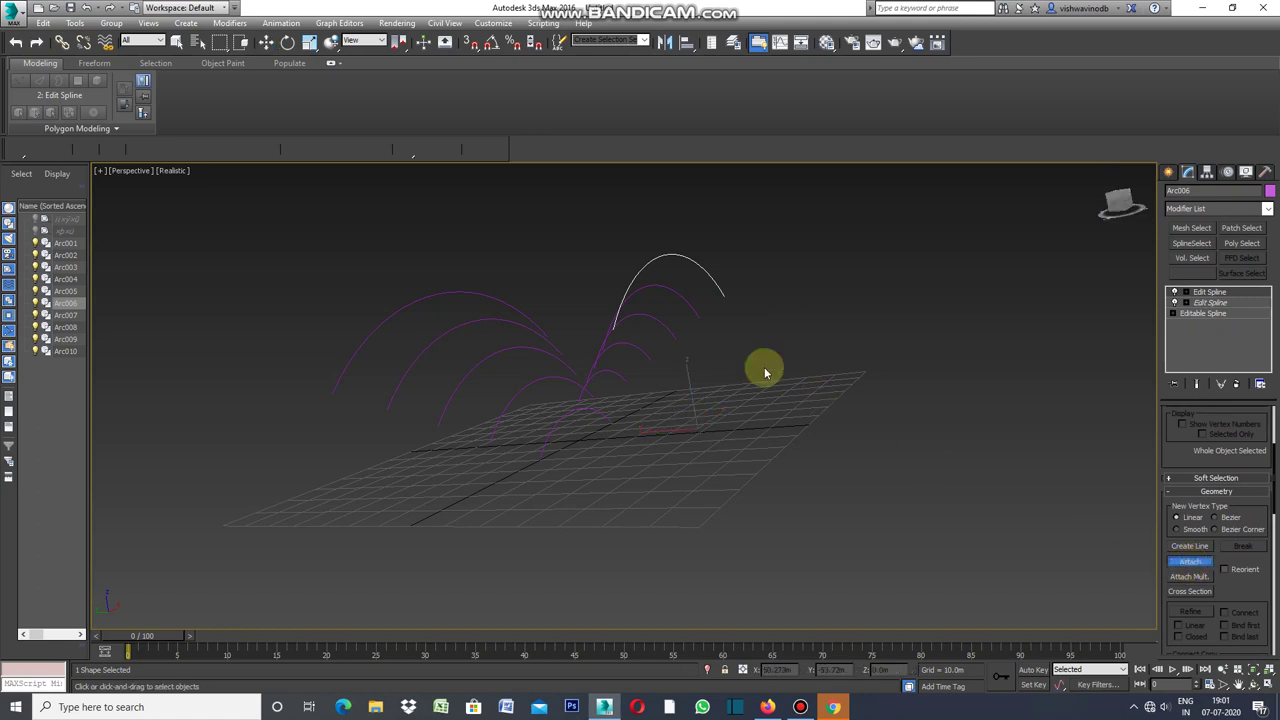
click(697, 312)
click(658, 336)
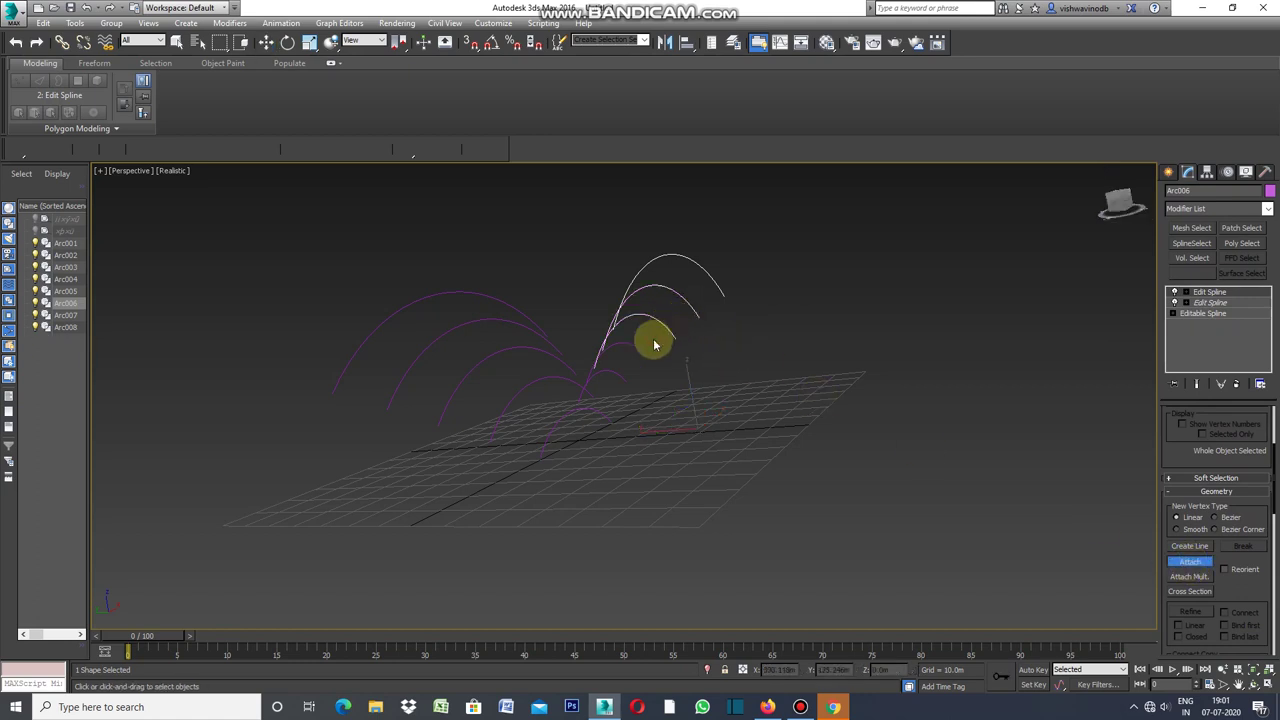
click(638, 352)
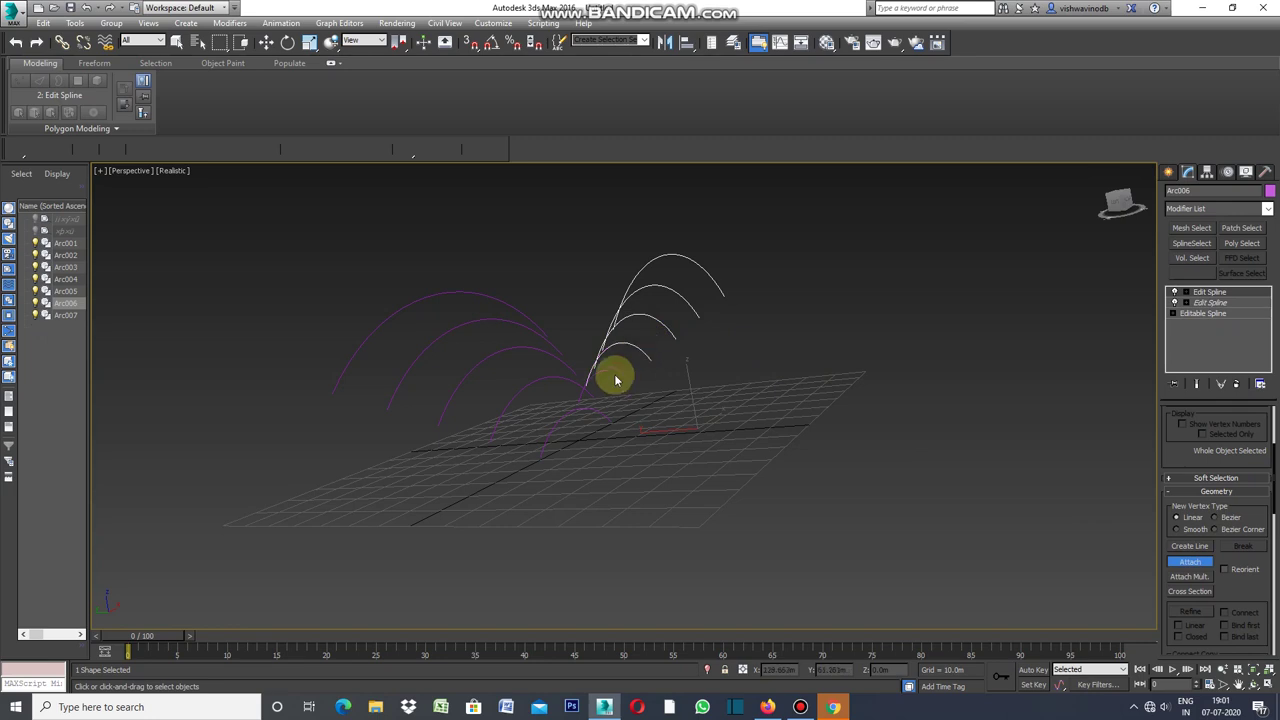
click(614, 373)
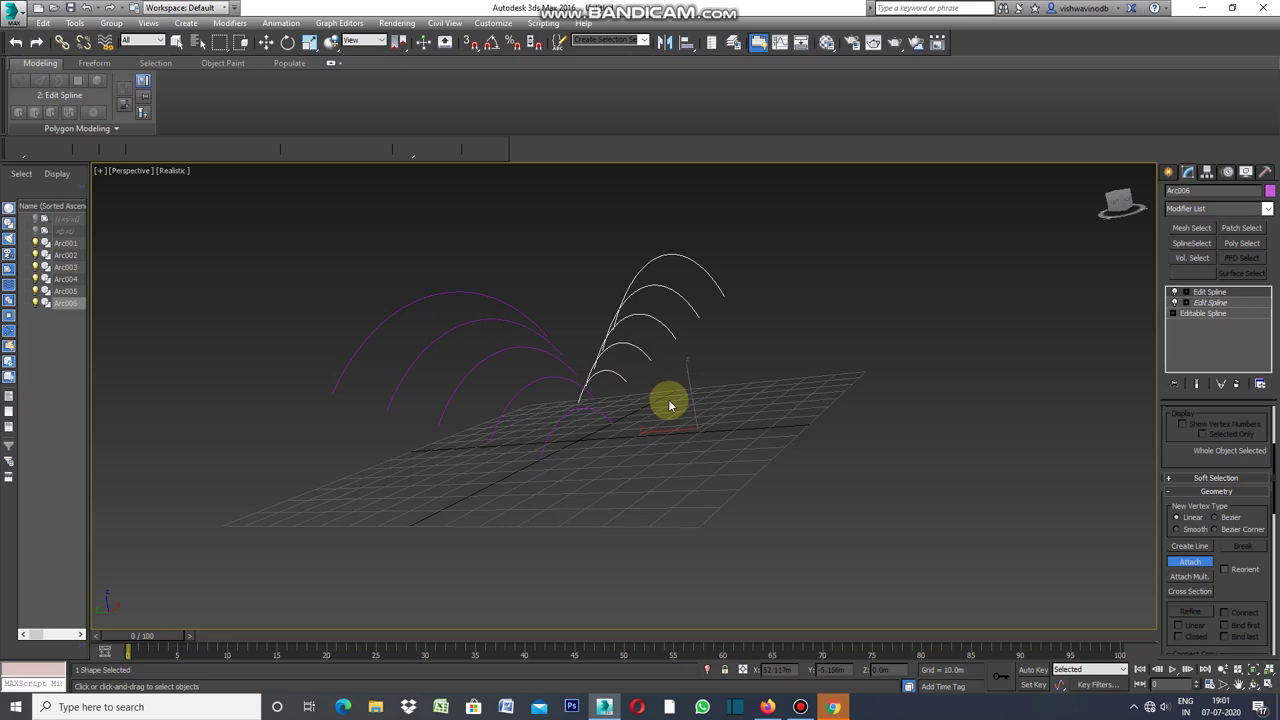
Attach Arc005 through Arc001 to Arc006 and end attaching
click(480, 292)
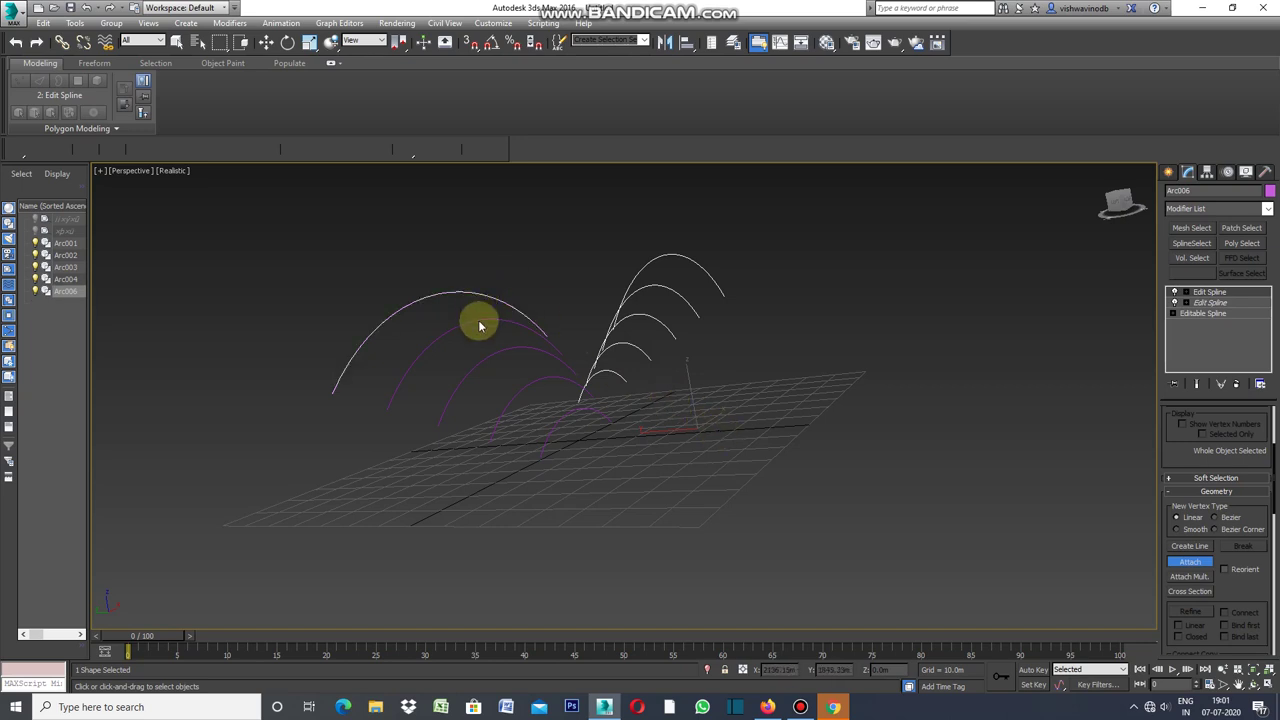
click(479, 318)
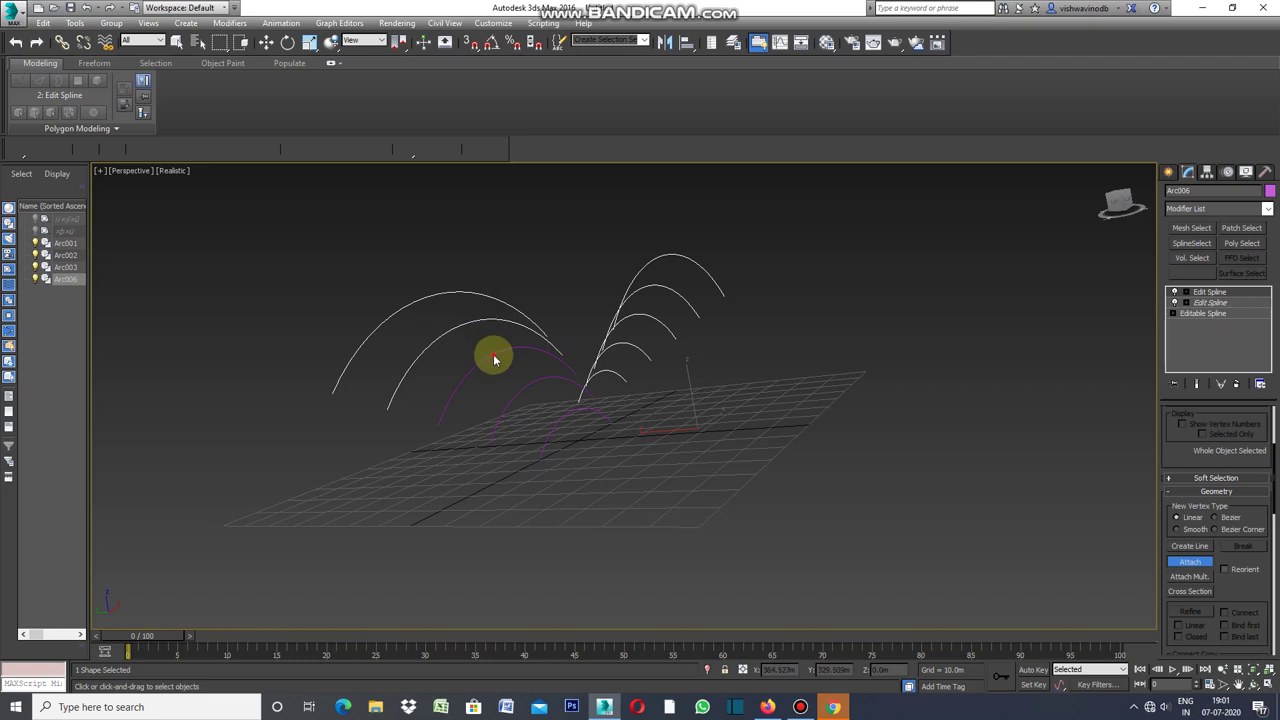
click(493, 351)
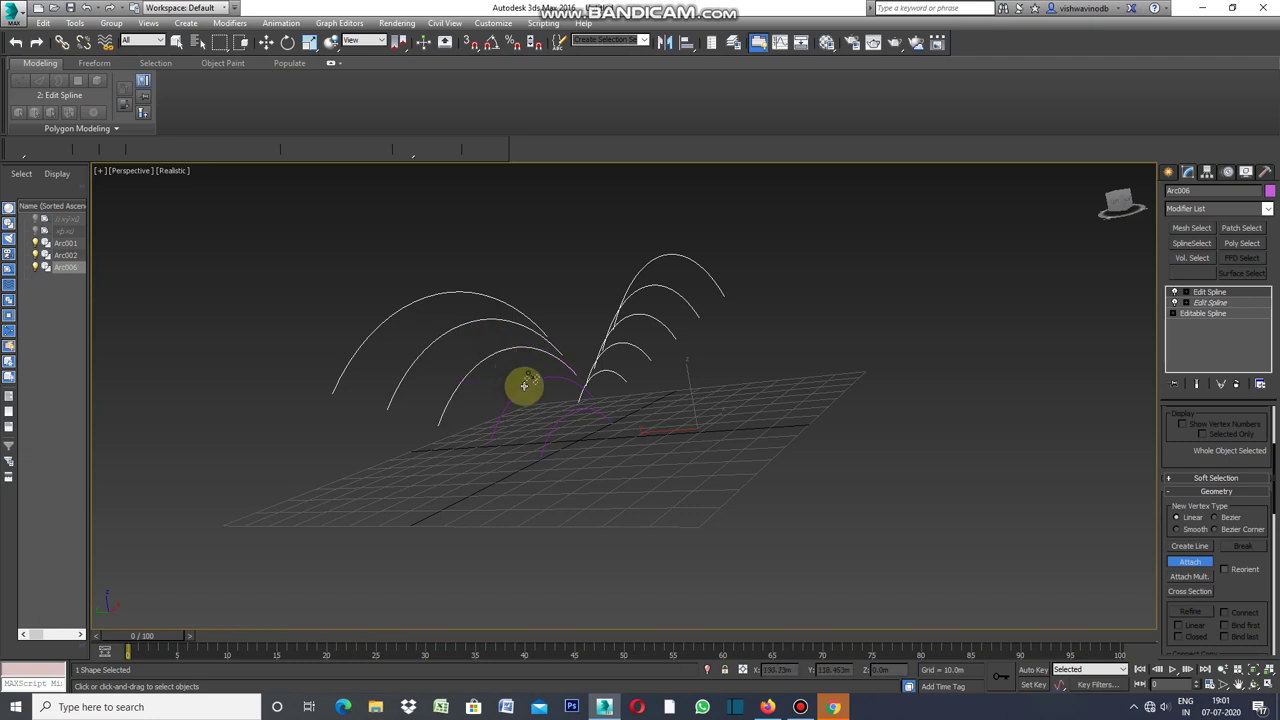
click(525, 388)
click(565, 413)
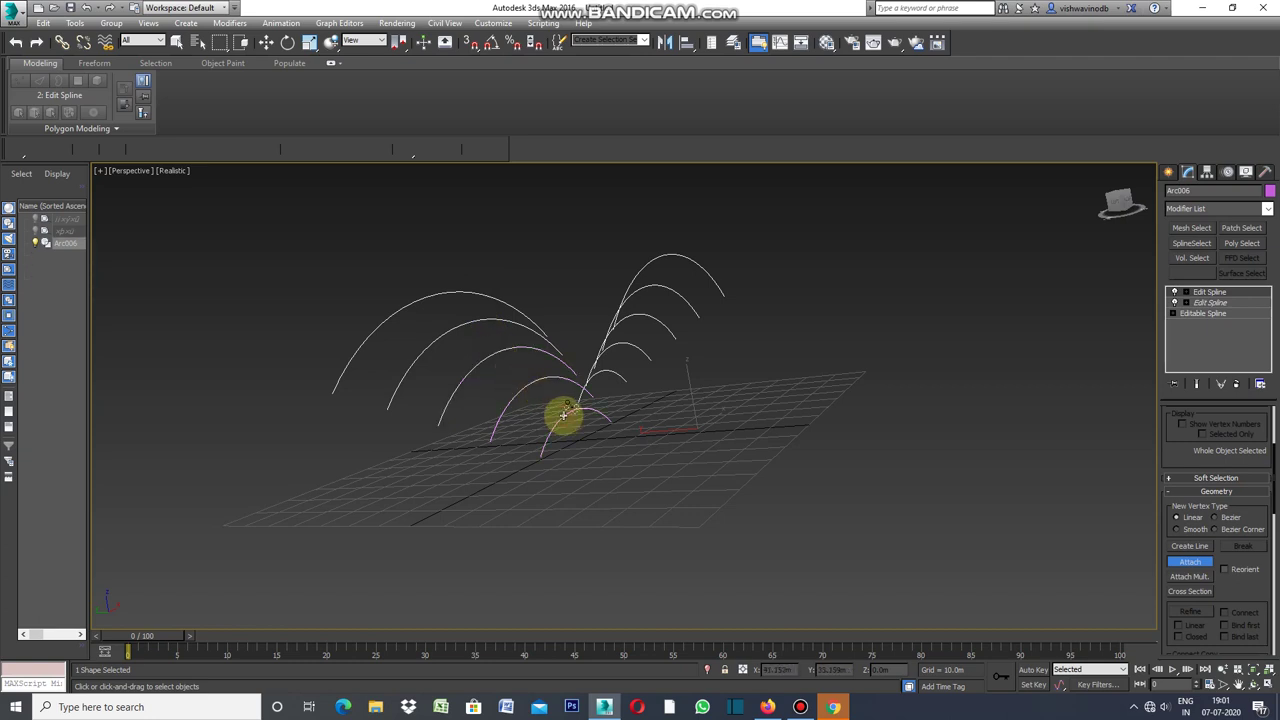
right_click(626, 450)
Reselect the combined Arc006 shape and return to its Edit Spline stack
click(923, 503)
click(1168, 172)
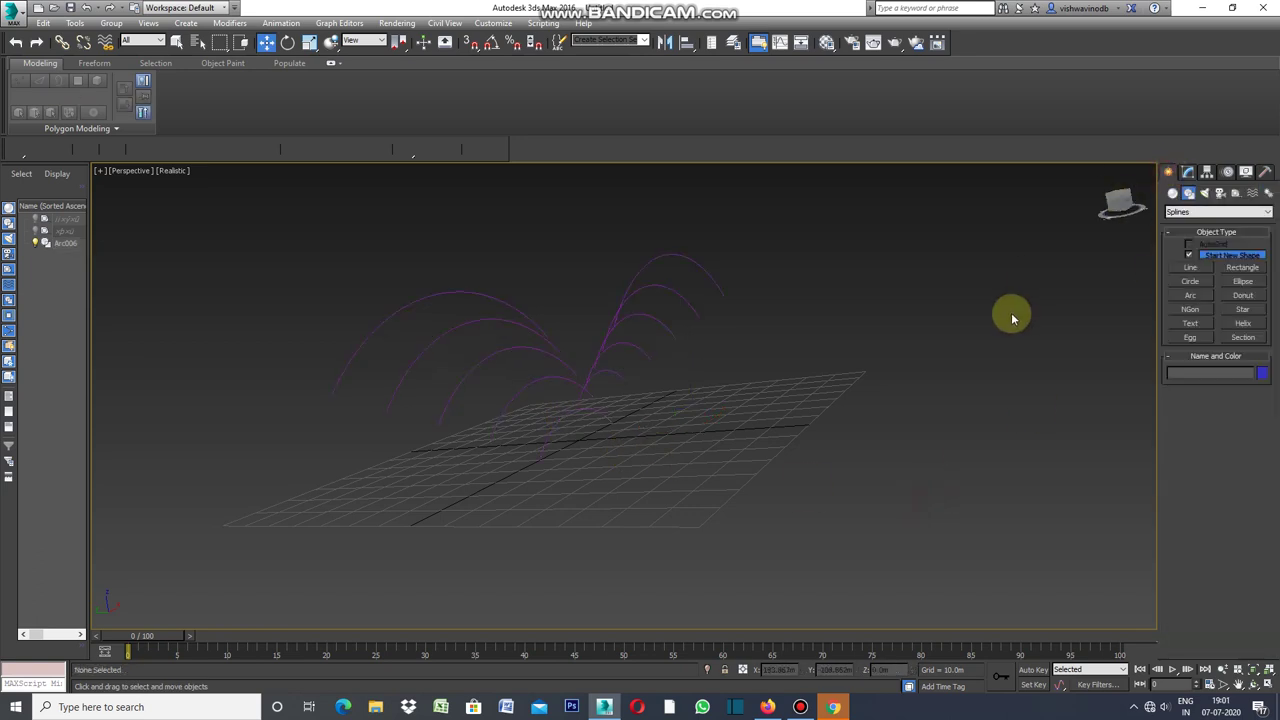
click(697, 263)
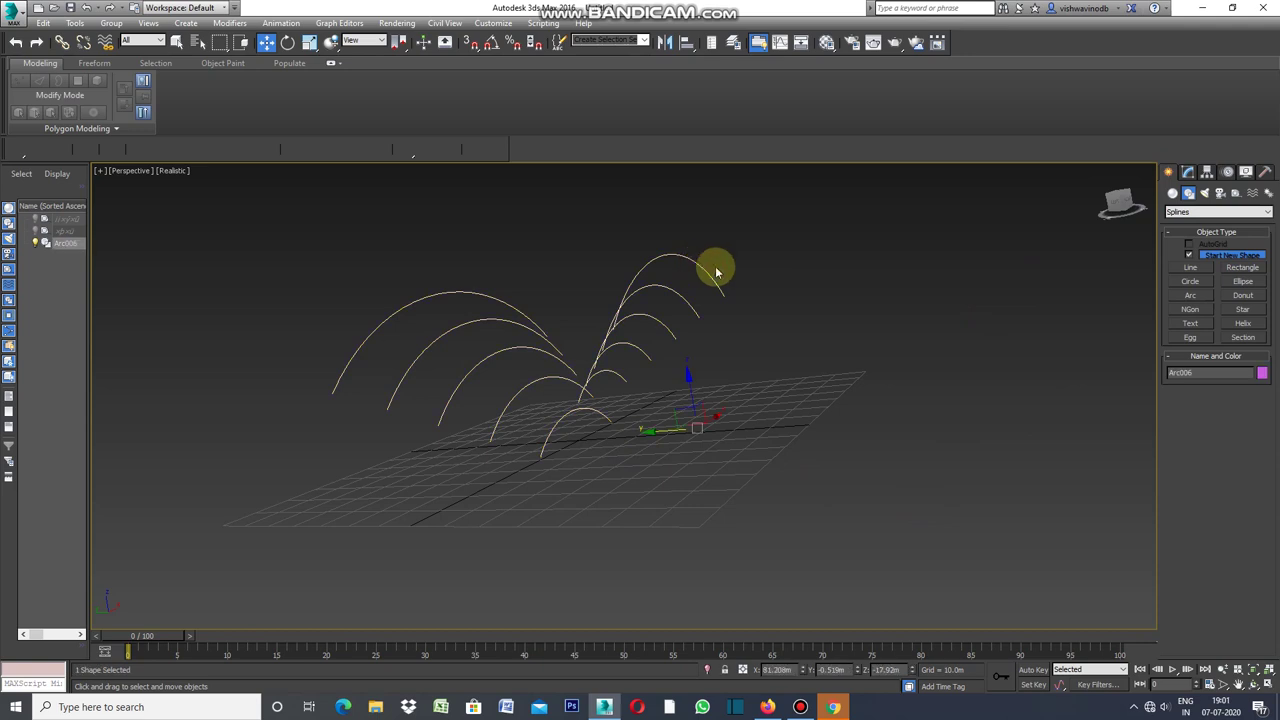
click(1189, 173)
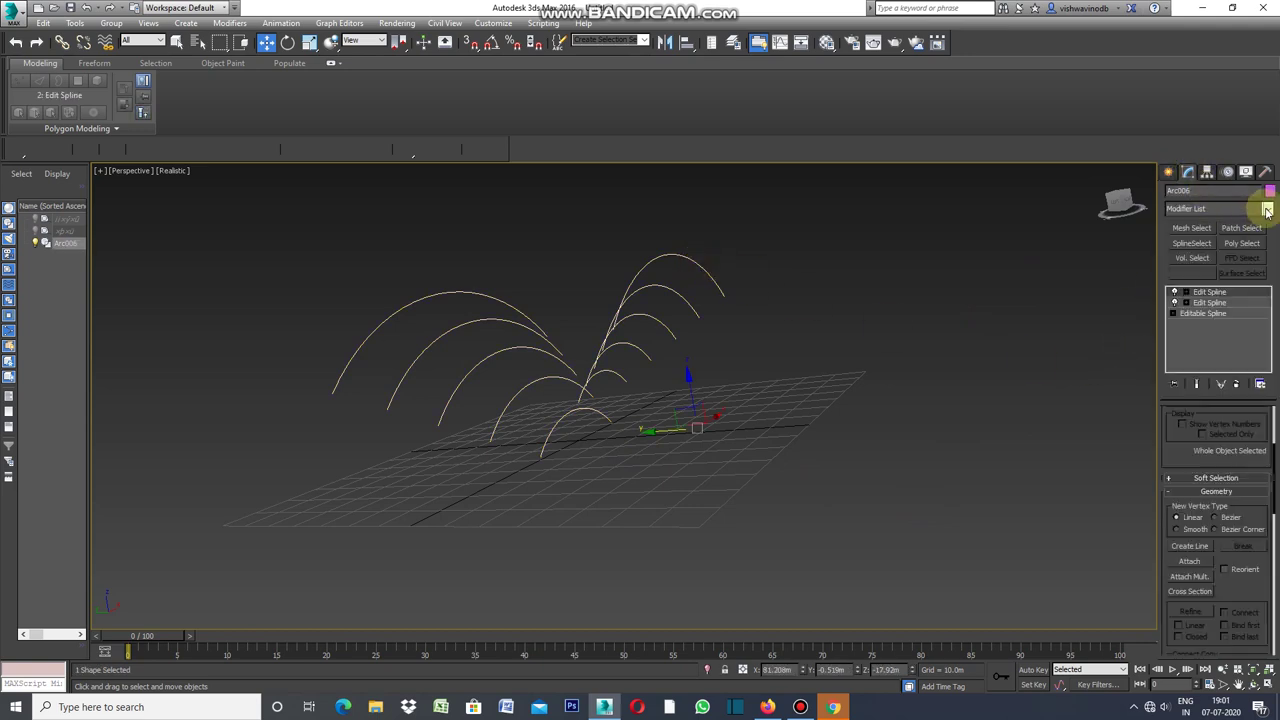
click(1190, 592)
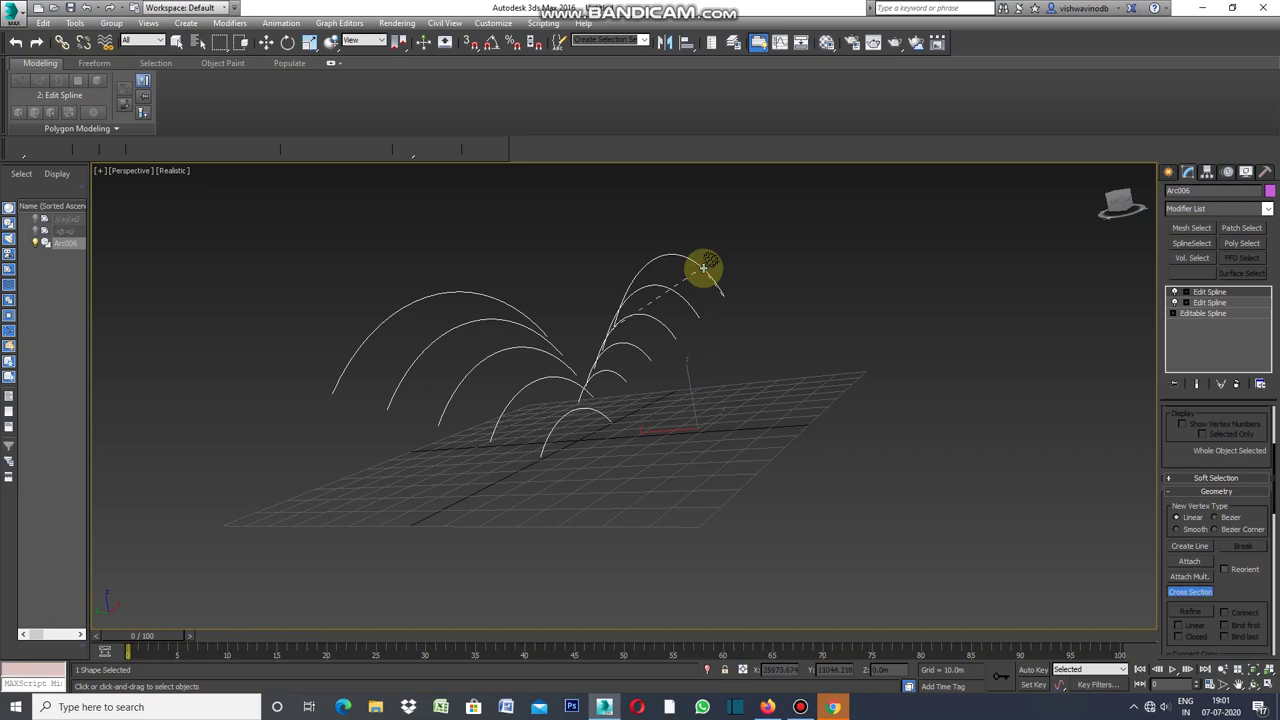
Link the three arcs of each group with Cross Section splines, forming two ribbed frames
click(703, 268)
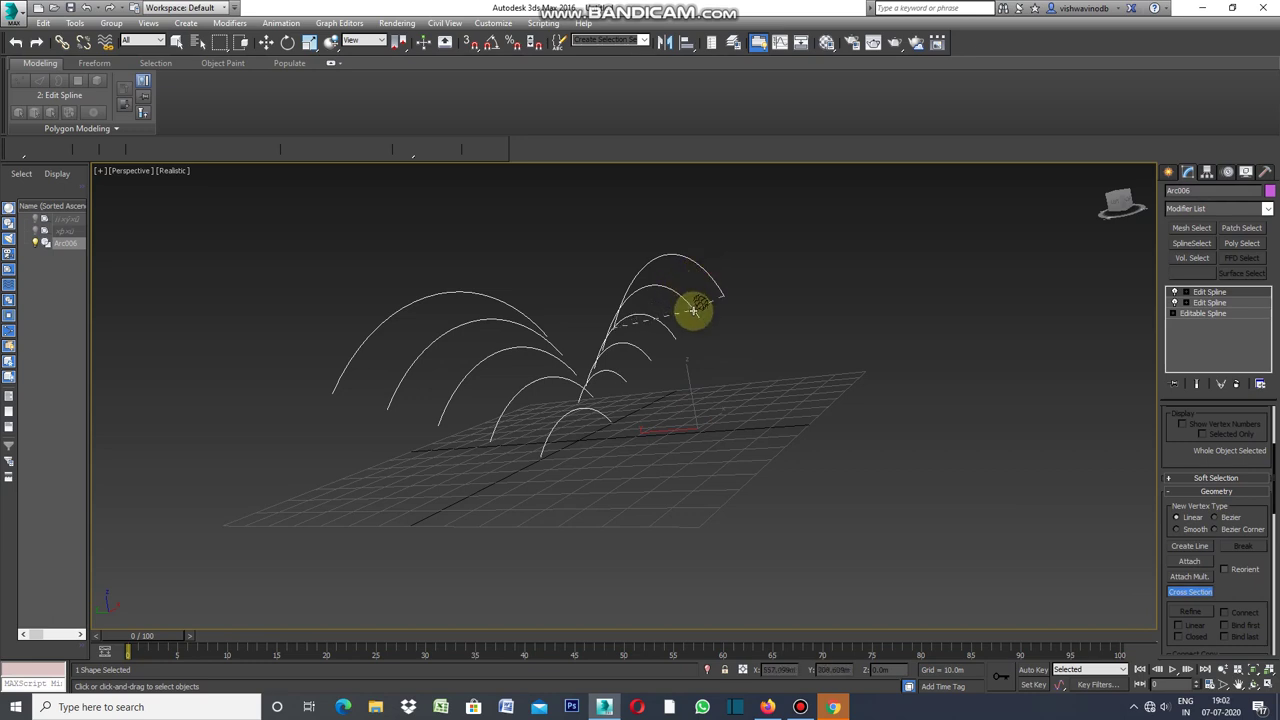
click(695, 311)
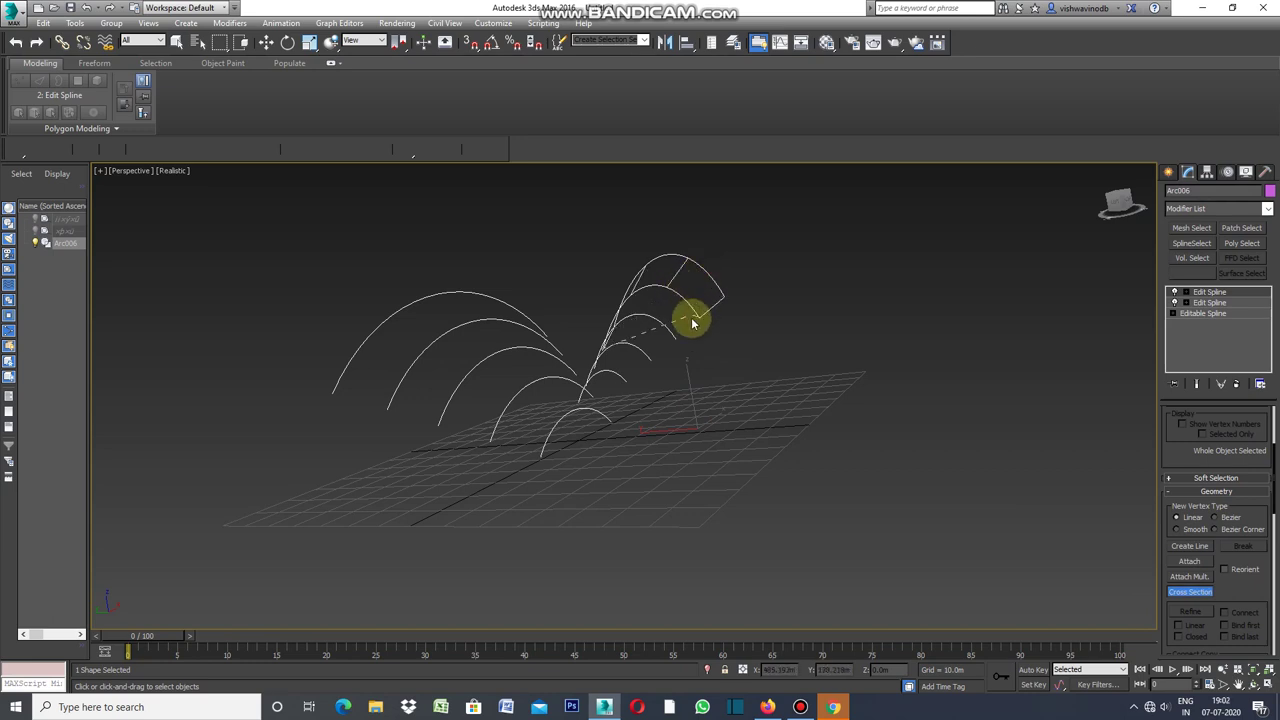
click(651, 352)
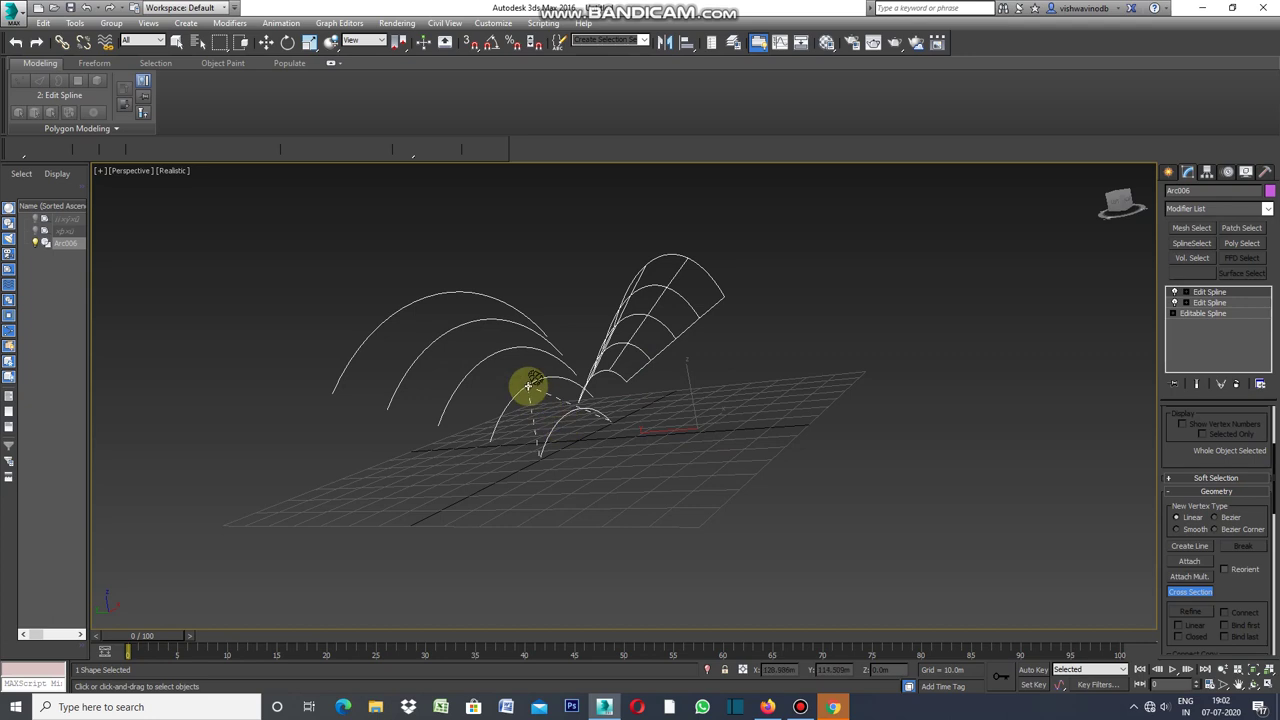
click(490, 355)
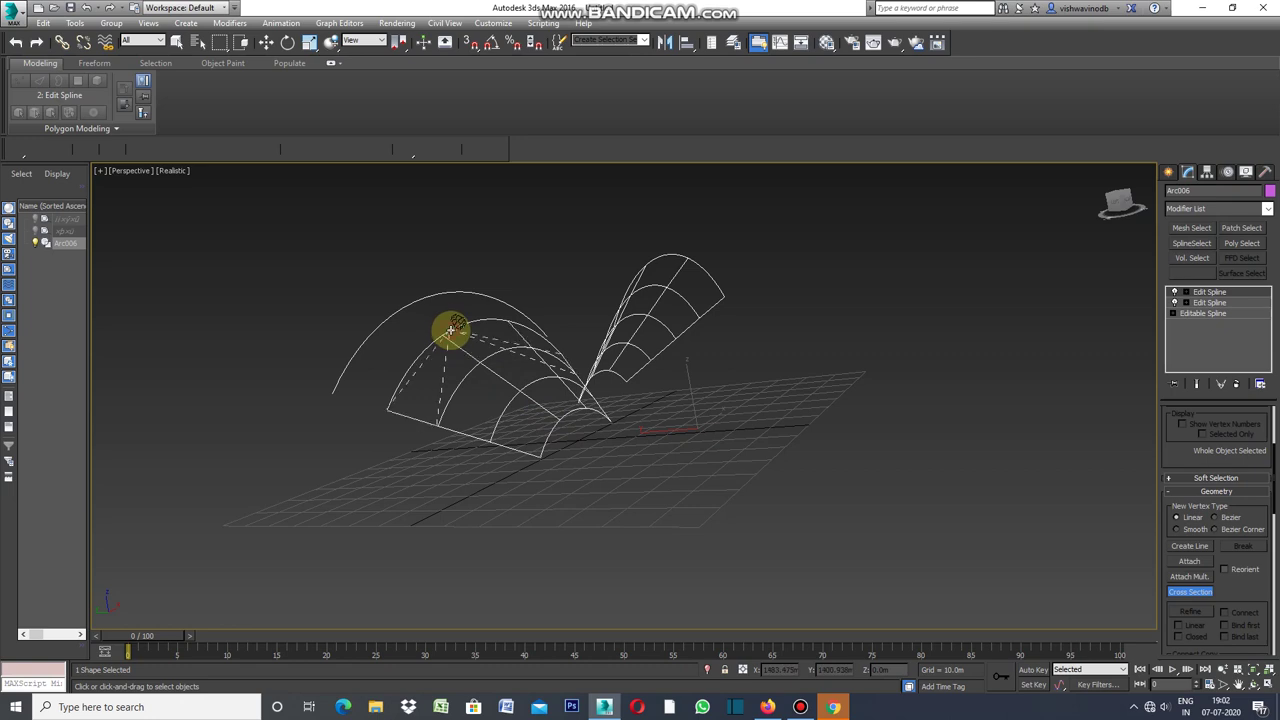
click(452, 330)
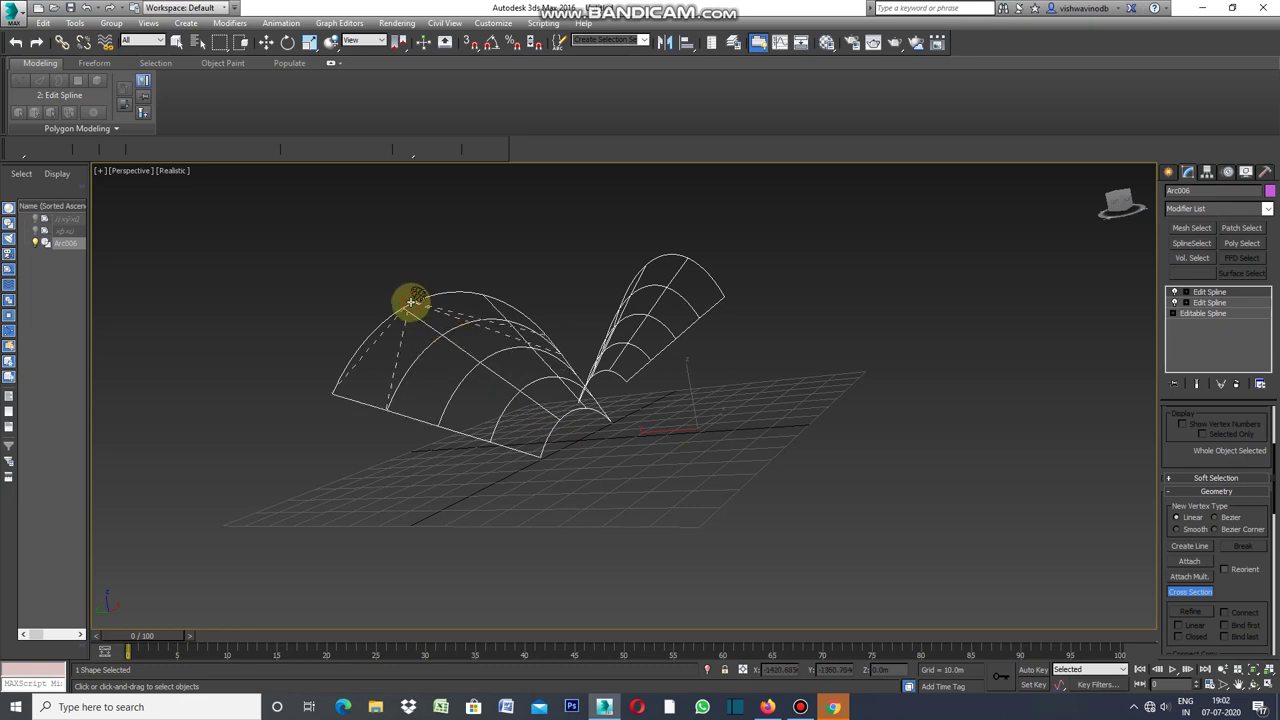
click(424, 315)
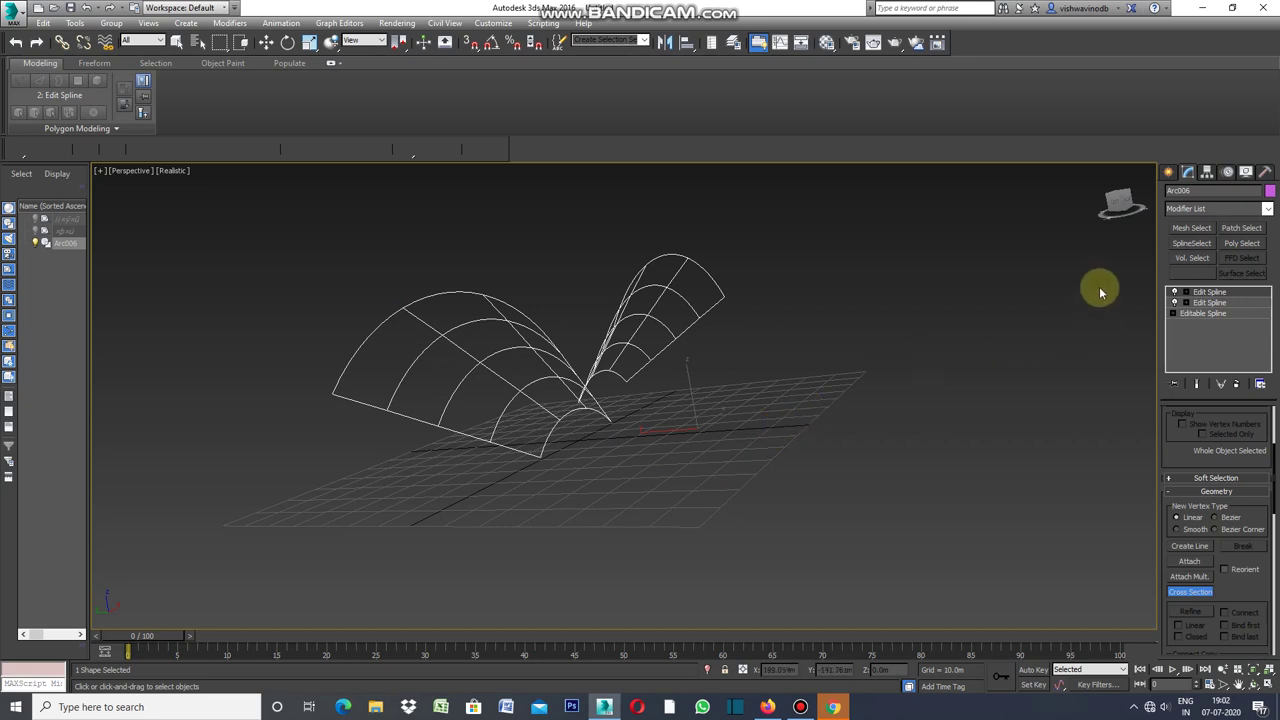
click(1168, 172)
Reselect the Arc006 frame and use Convert To > Convert to NURBS on it
click(1020, 283)
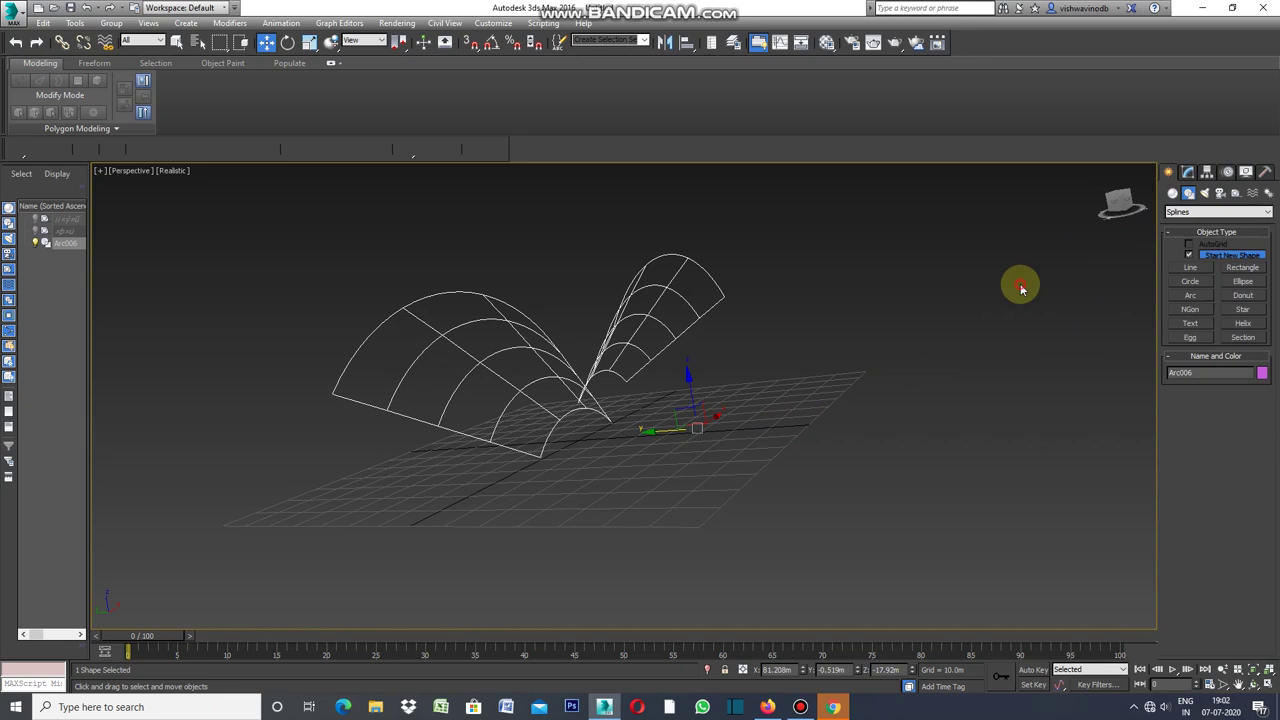
click(590, 405)
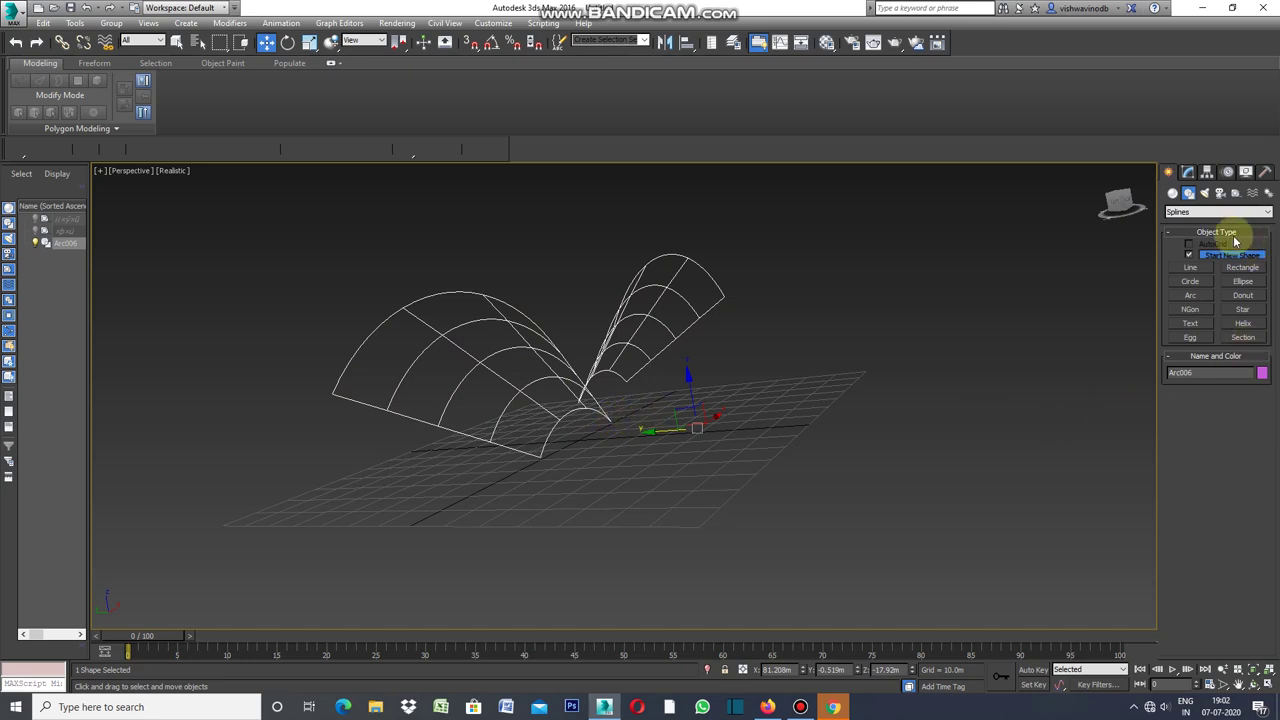
right_click(769, 309)
mouse_move(810, 441)
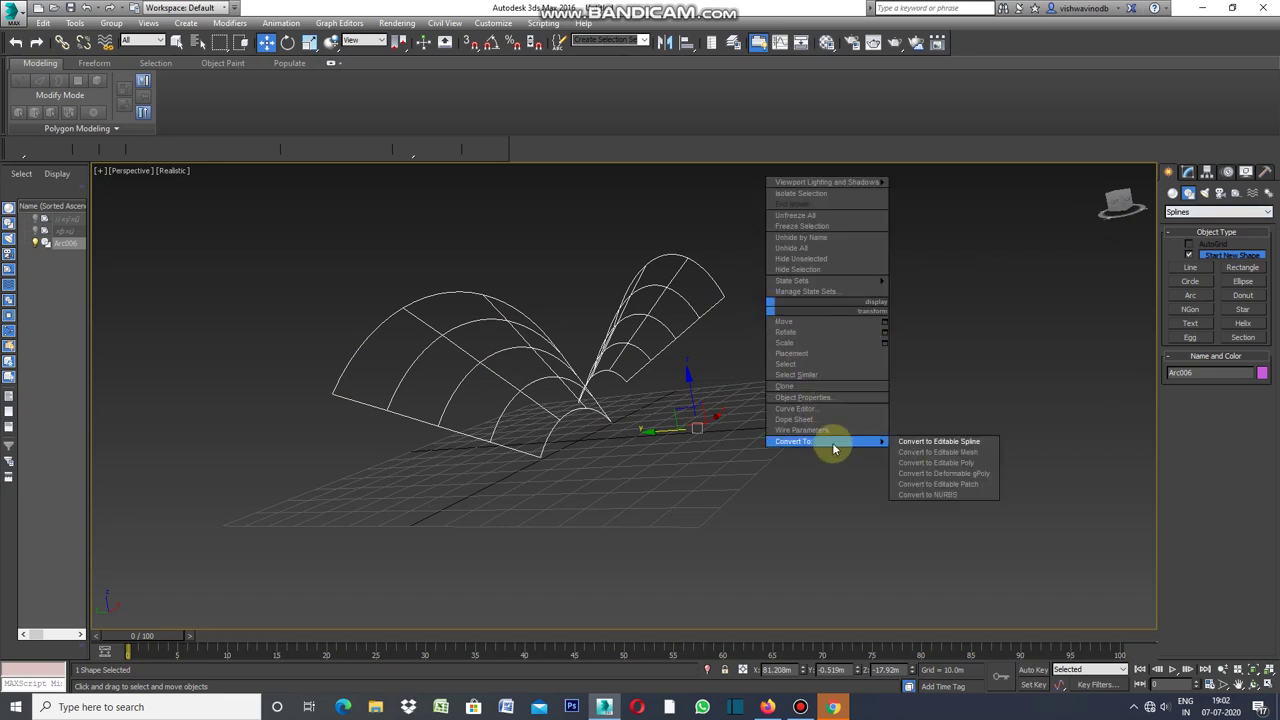
click(961, 494)
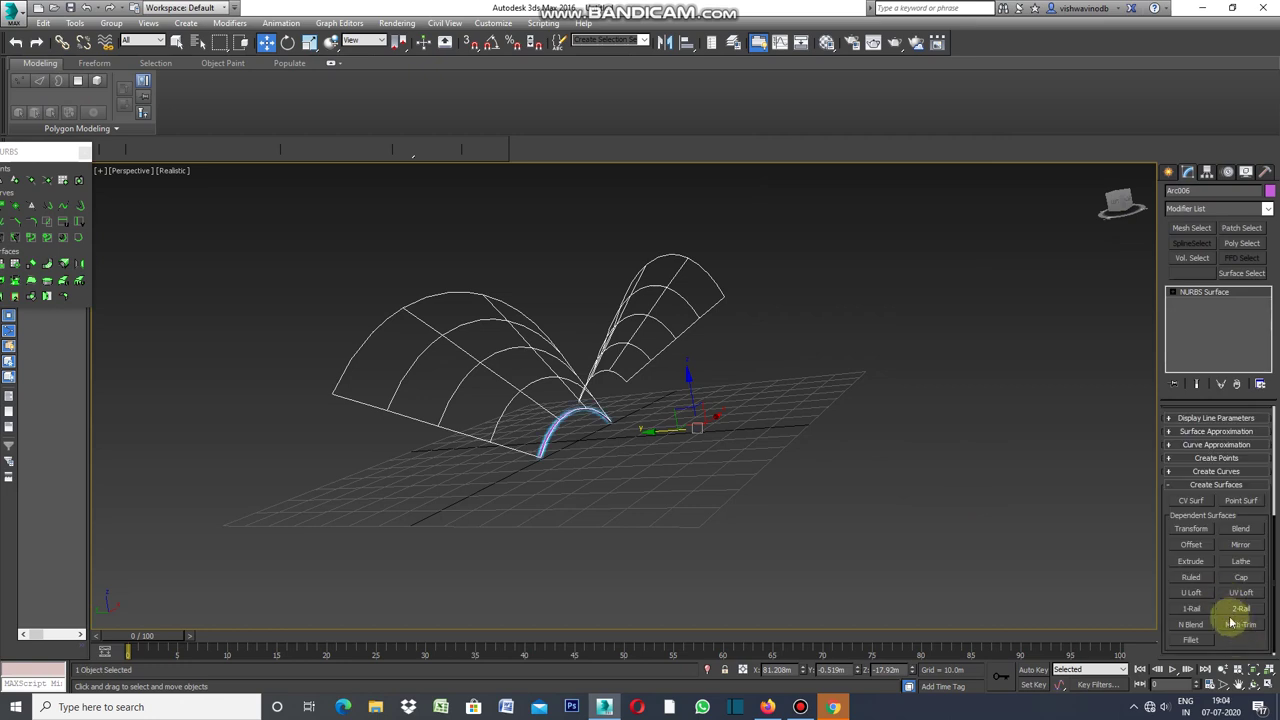
U Loft a surface through the left frame's five arcs, from innermost to outermost
click(1191, 593)
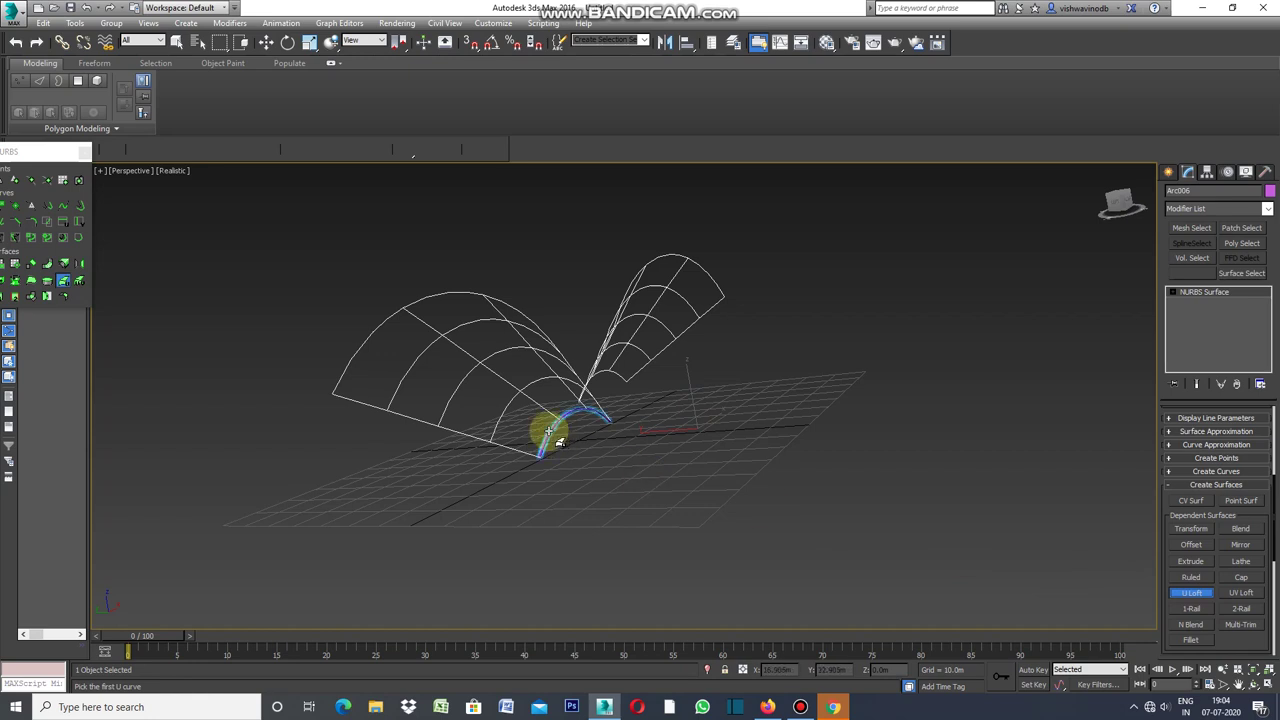
click(556, 436)
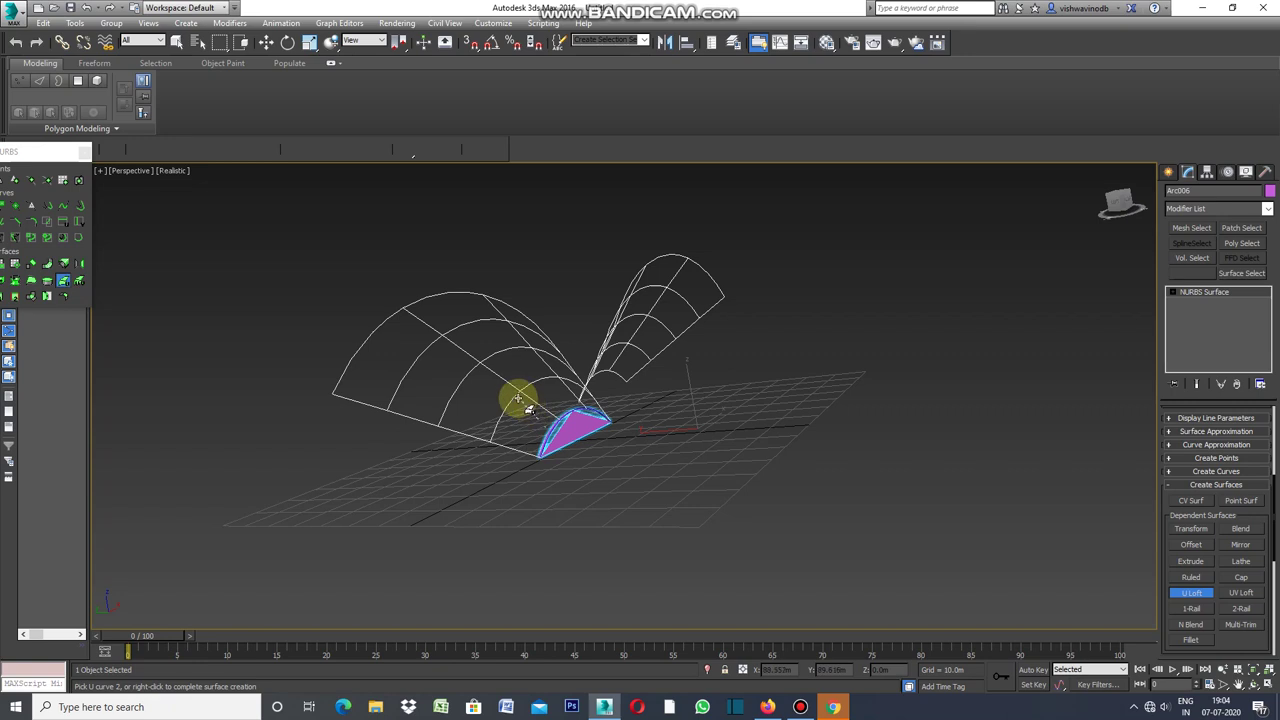
click(515, 396)
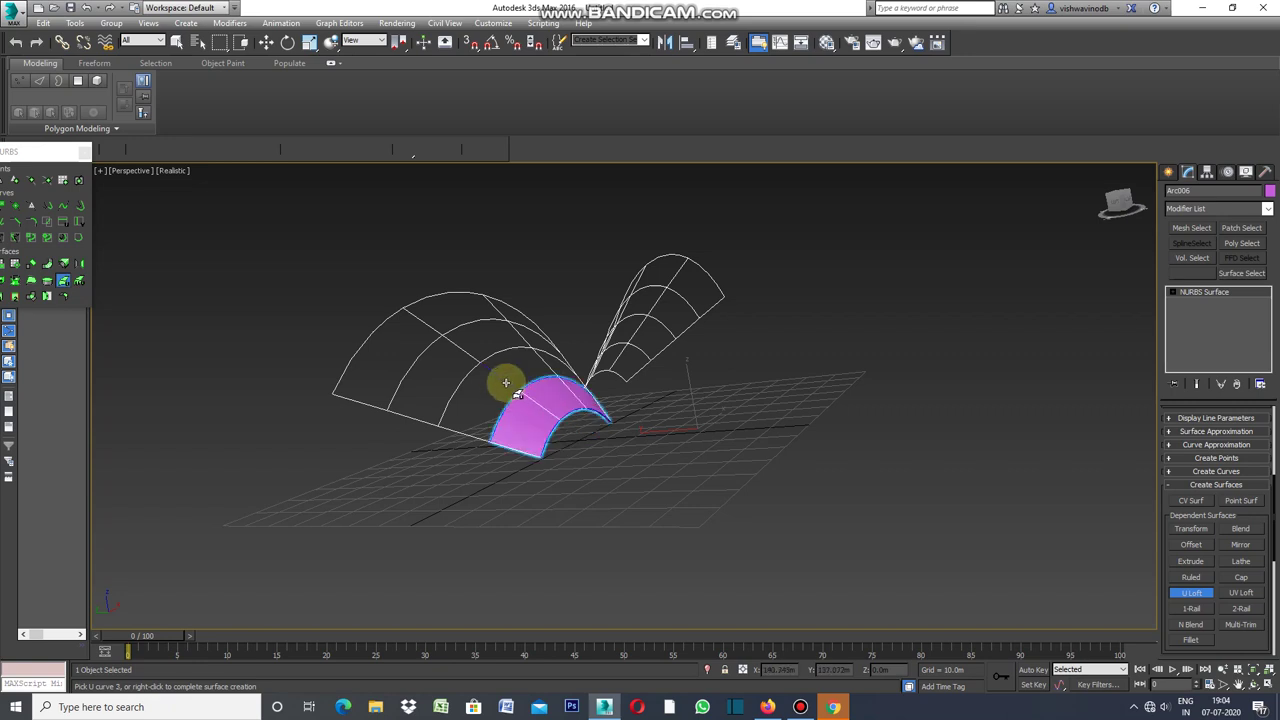
click(478, 369)
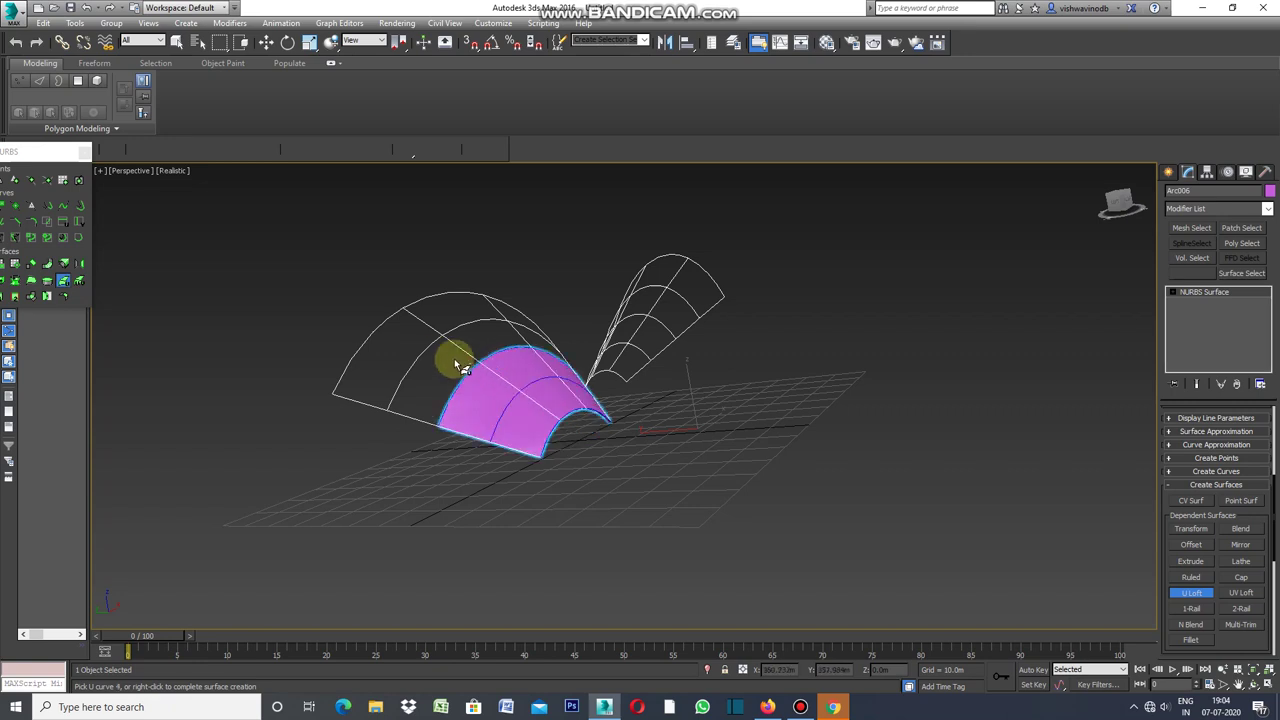
click(424, 350)
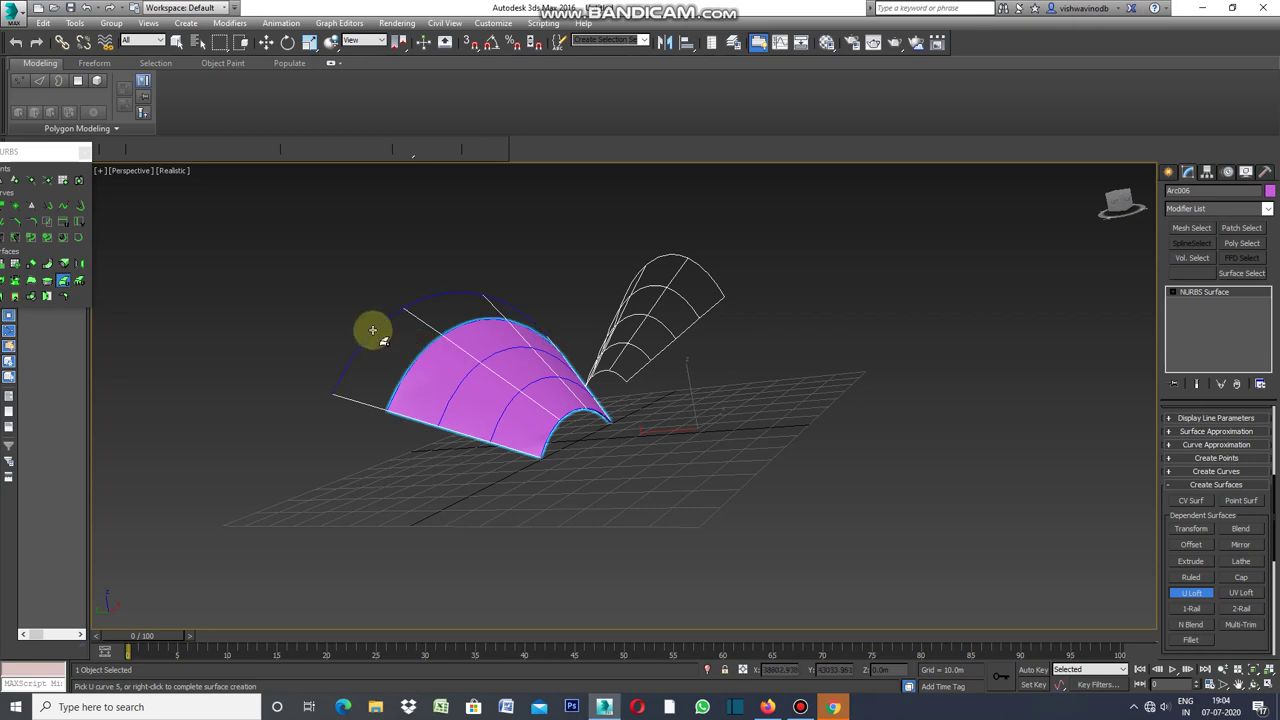
click(372, 330)
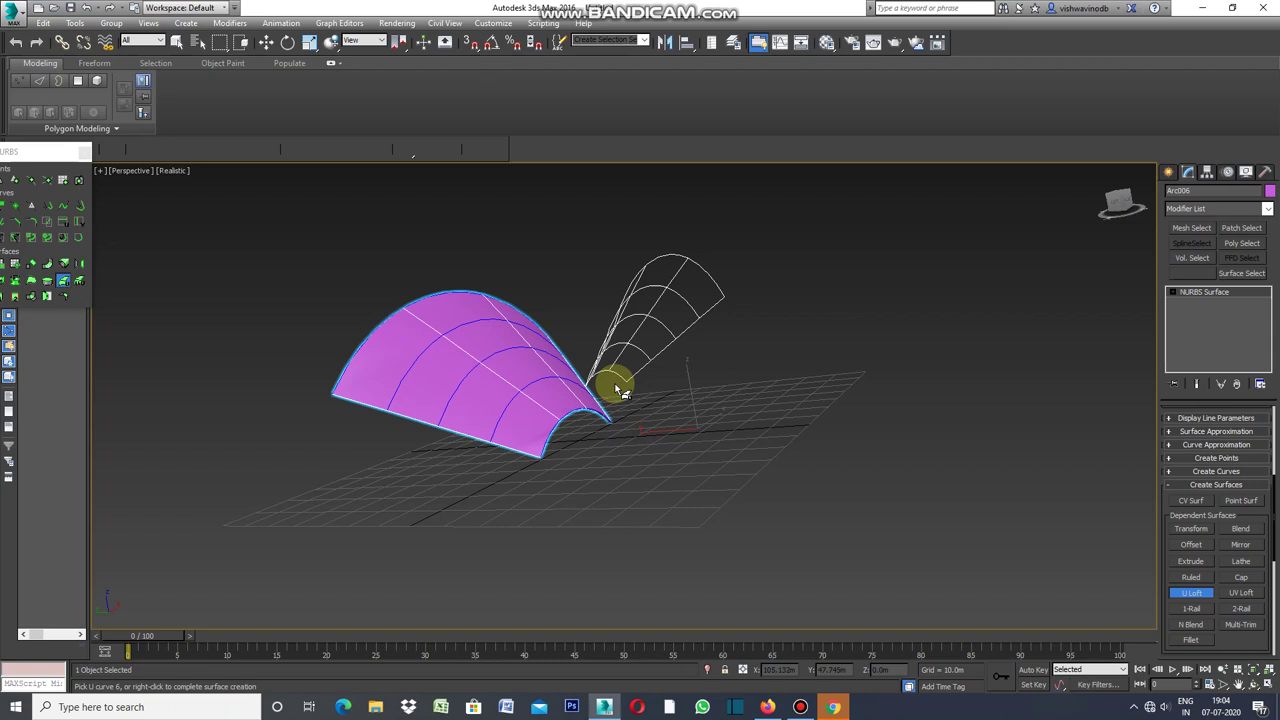
click(1204, 600)
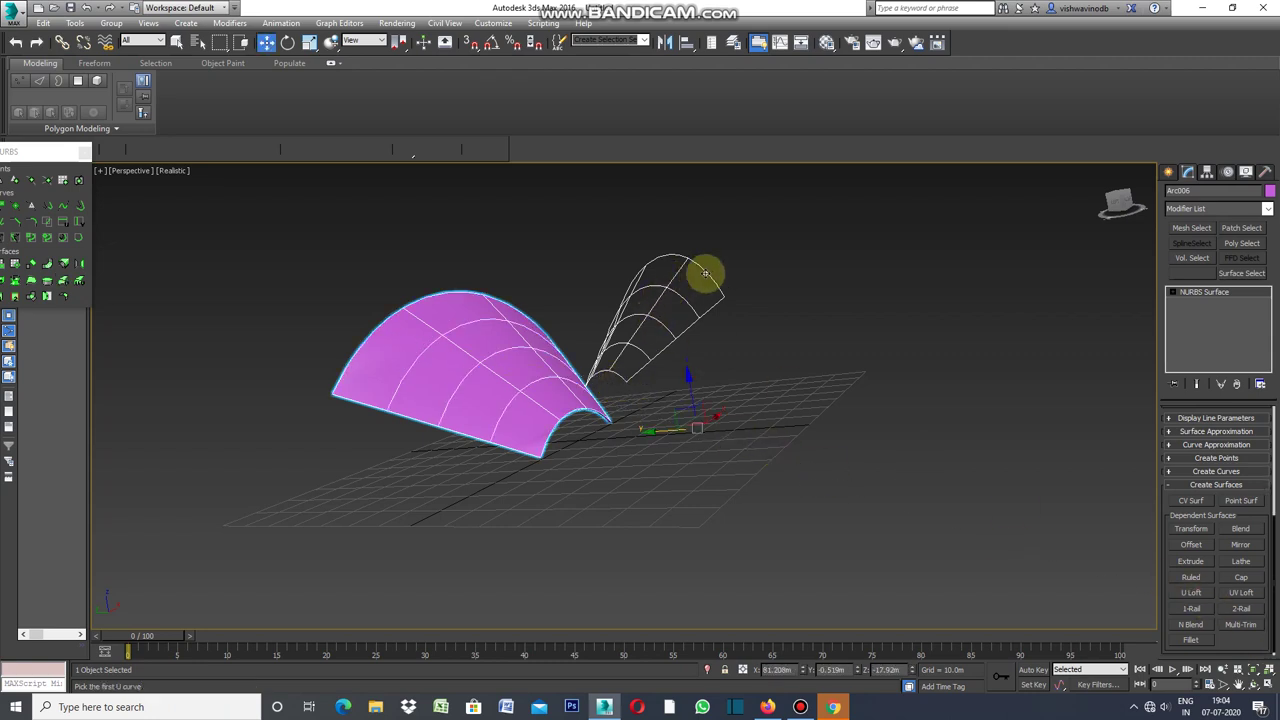
U Loft the right frame's four arcs, top to bottom, into a second curved surface
click(1190, 592)
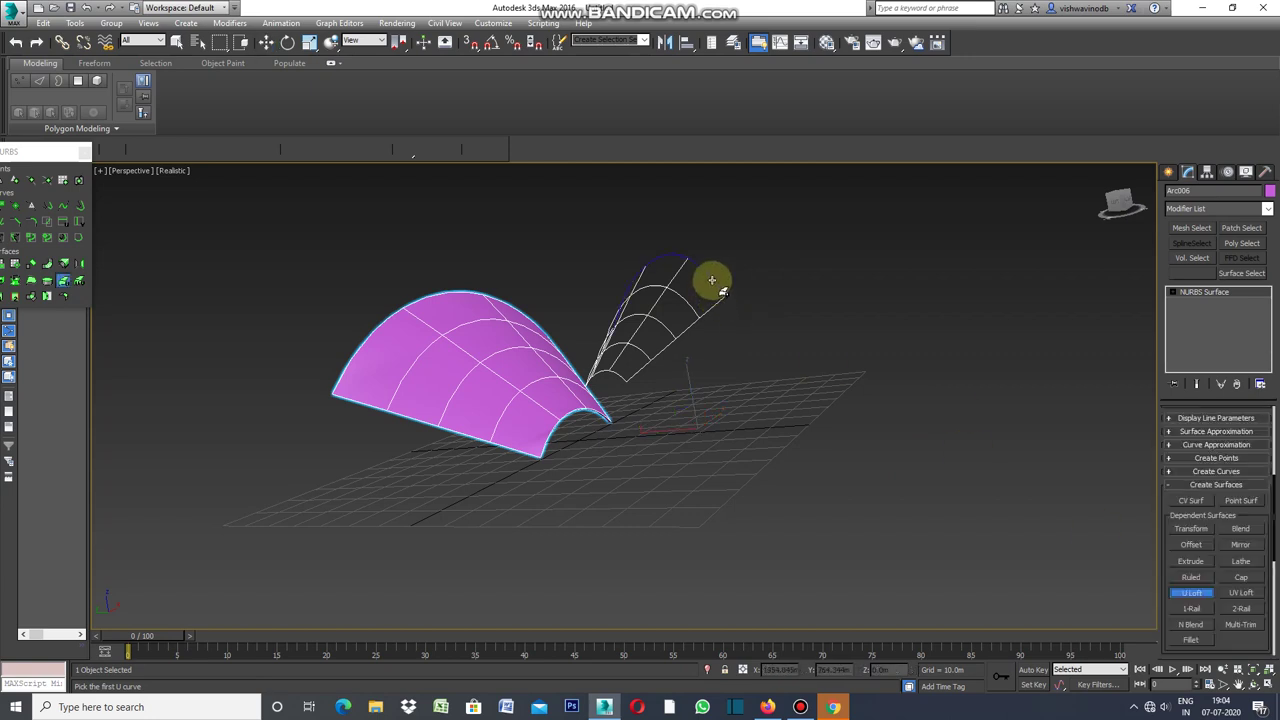
click(712, 280)
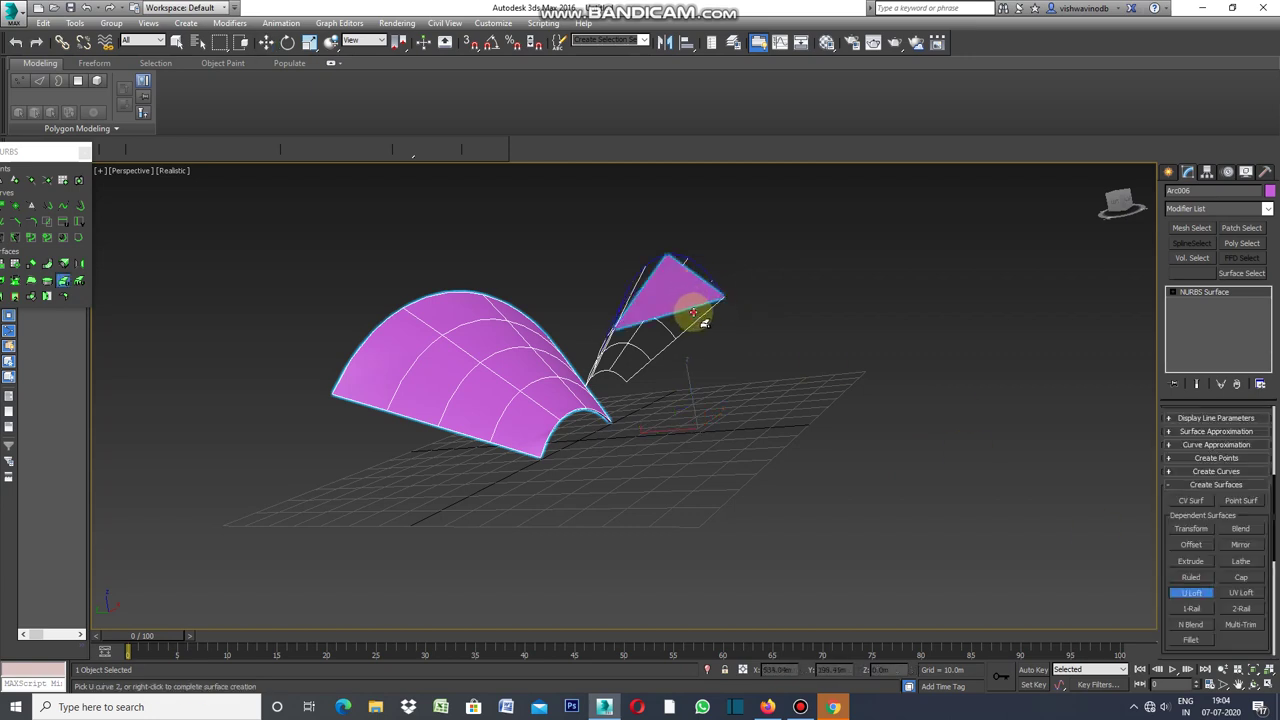
click(689, 317)
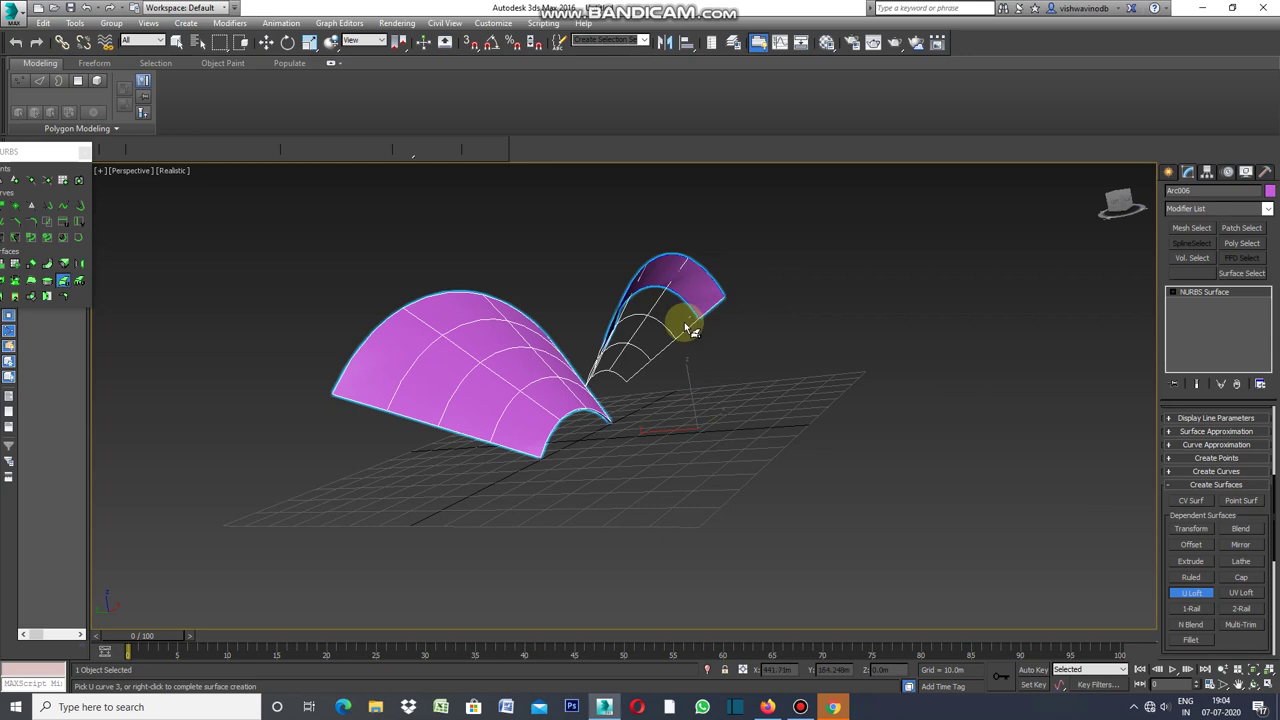
click(640, 354)
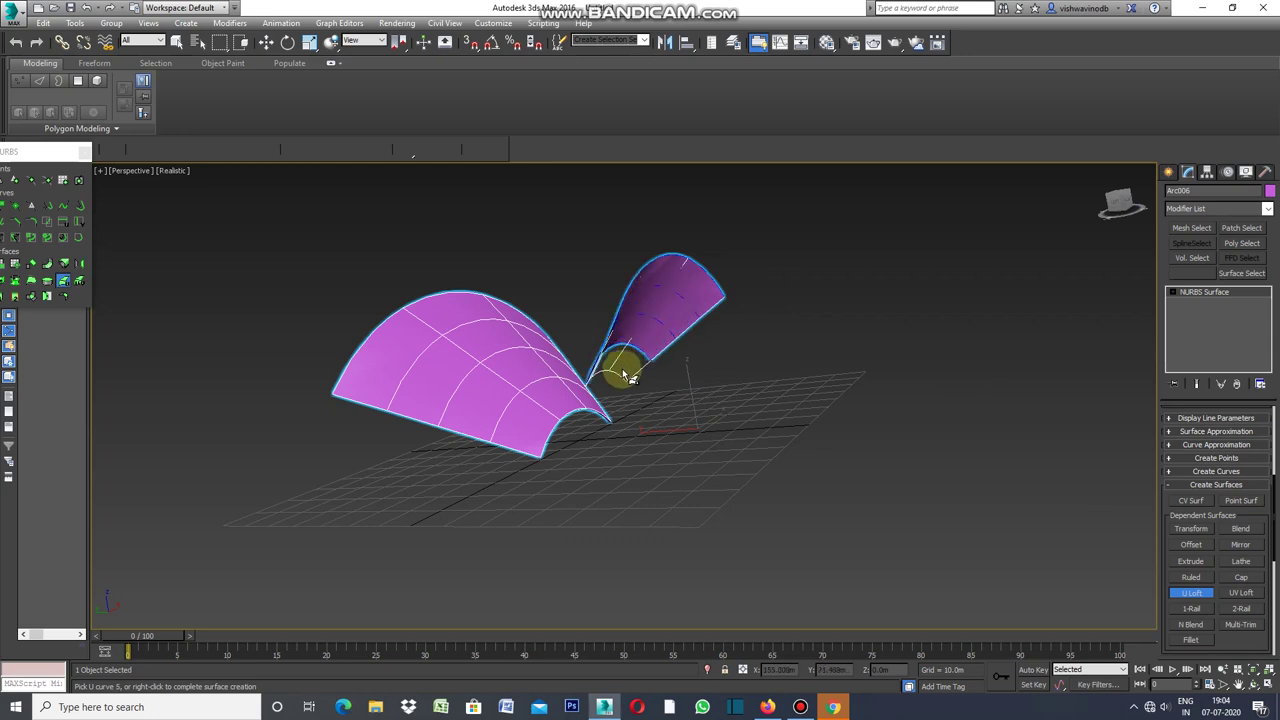
click(620, 373)
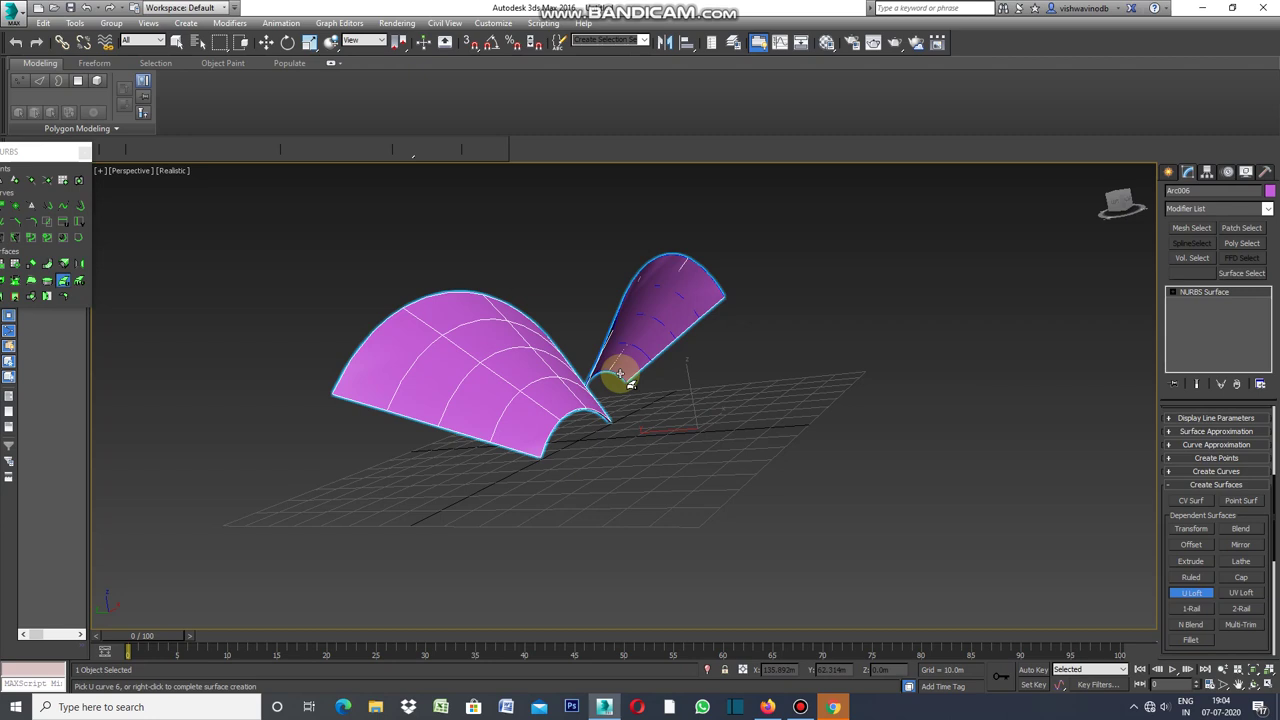
right_click(620, 374)
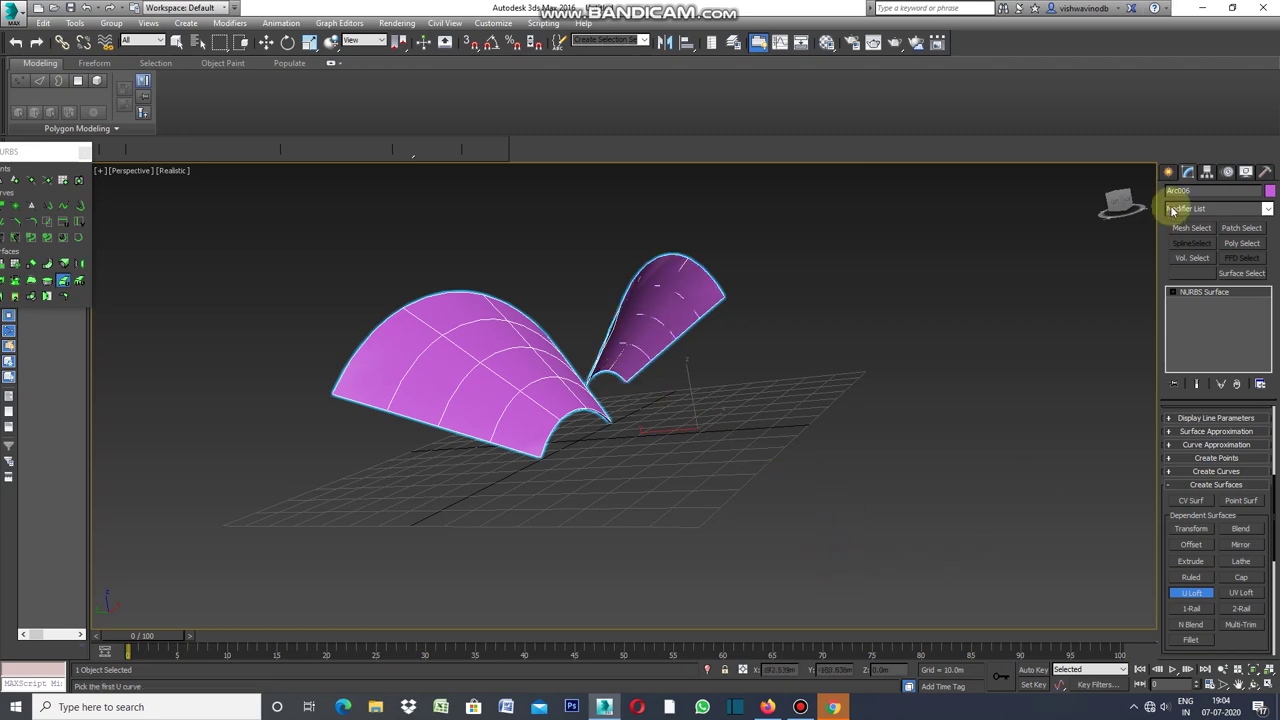
click(1168, 173)
scroll(600, 400, down, 3)
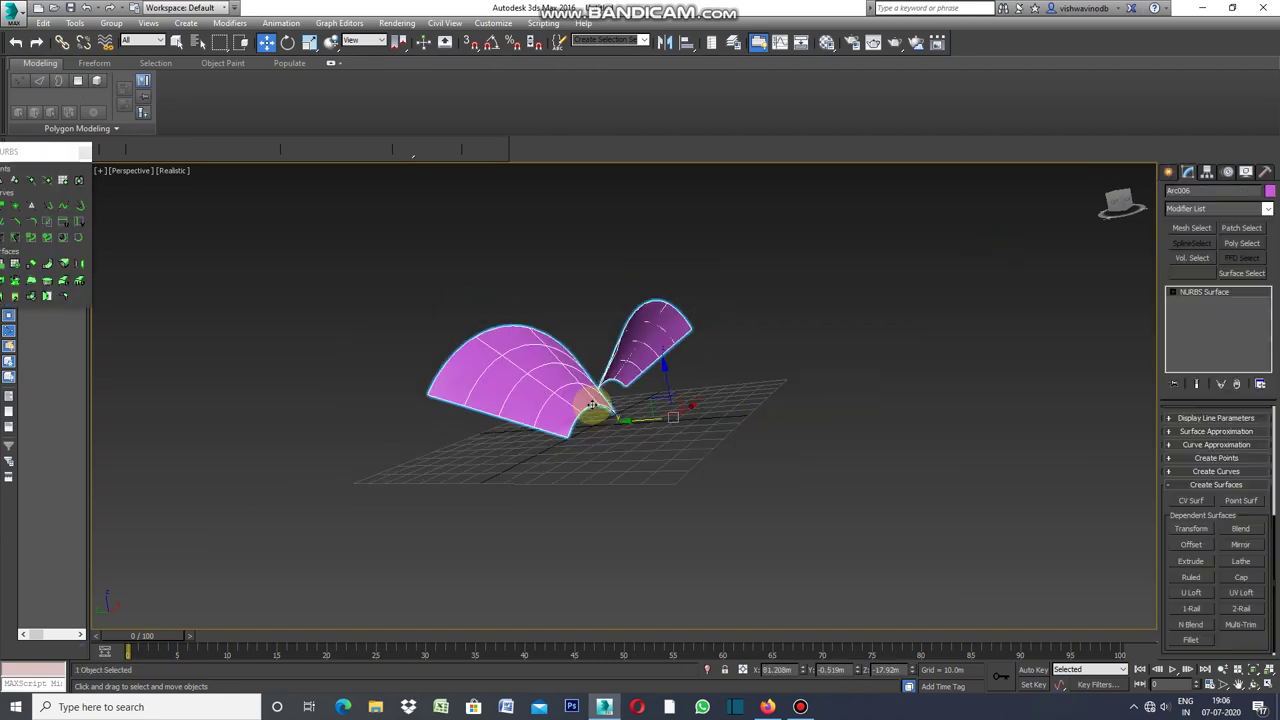
Add an Offset surface beneath the left arch, dragging to set its offset distance
click(1192, 547)
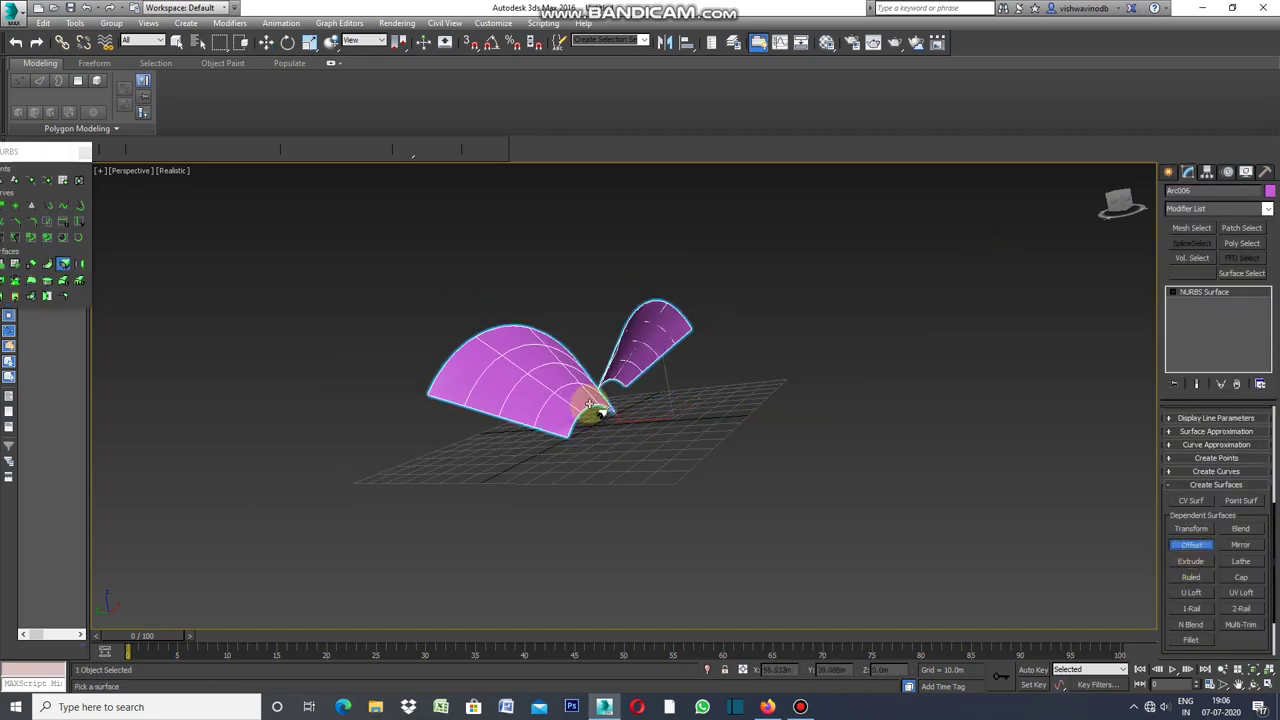
drag(591, 404, 590, 400)
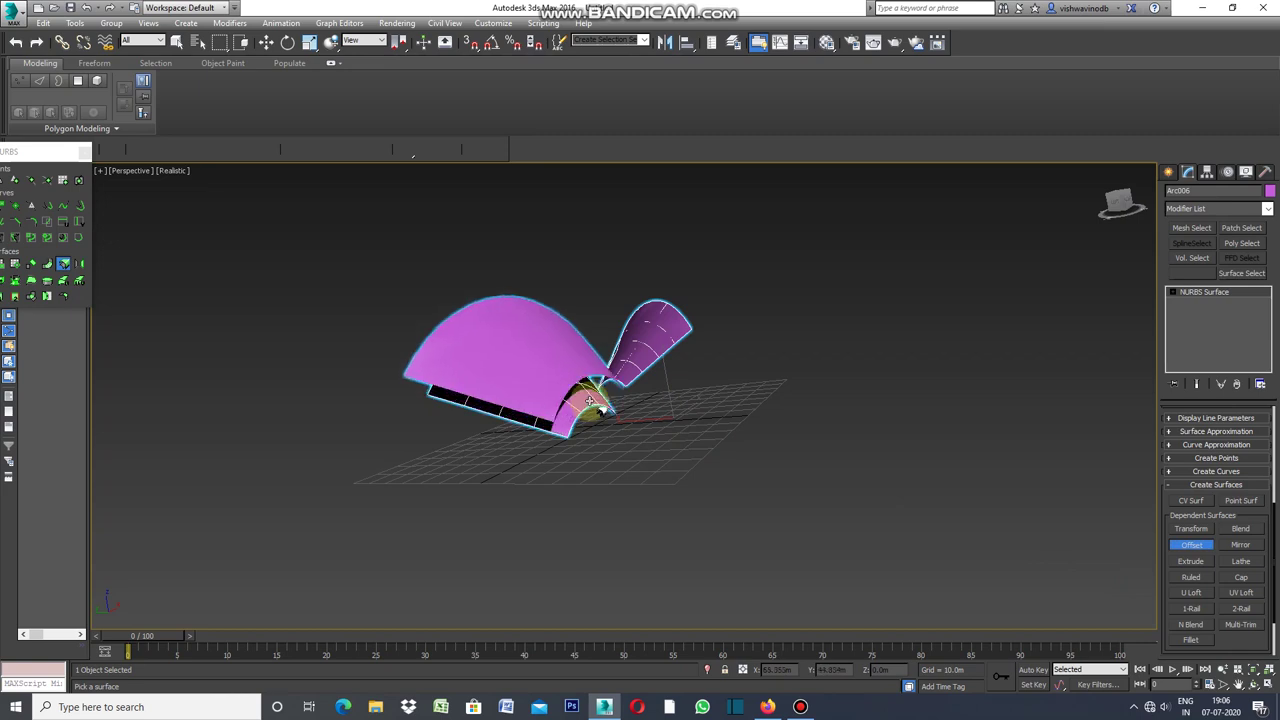
drag(590, 401, 590, 400)
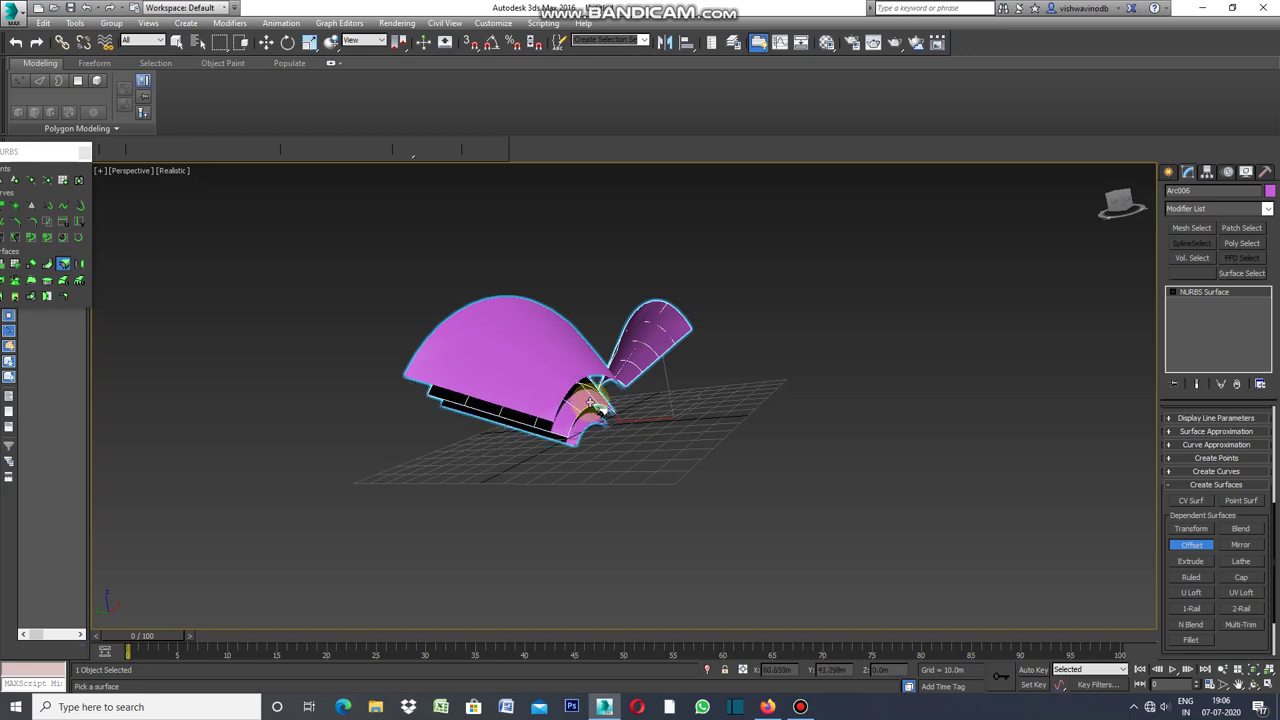
drag(590, 401, 591, 399)
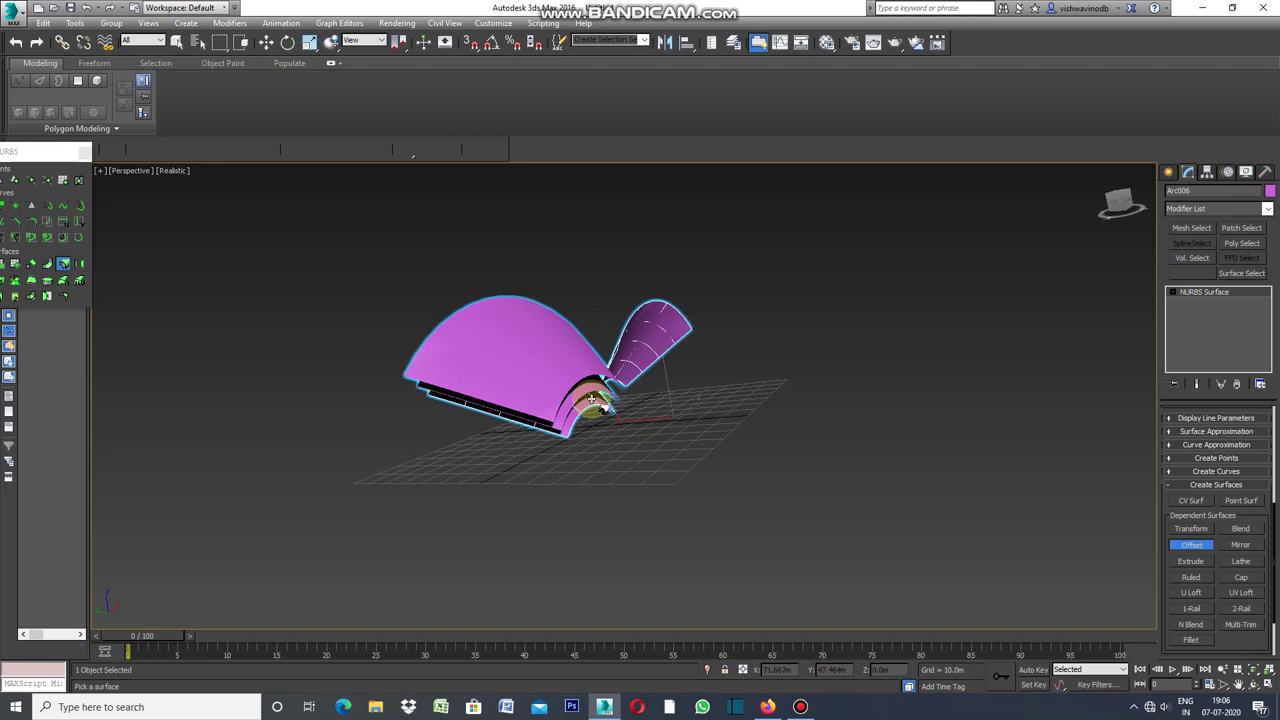
mouse_move(594, 400)
mouse_down()
mouse_move(627, 419)
mouse_move(576, 386)
mouse_move(590, 400)
mouse_up()
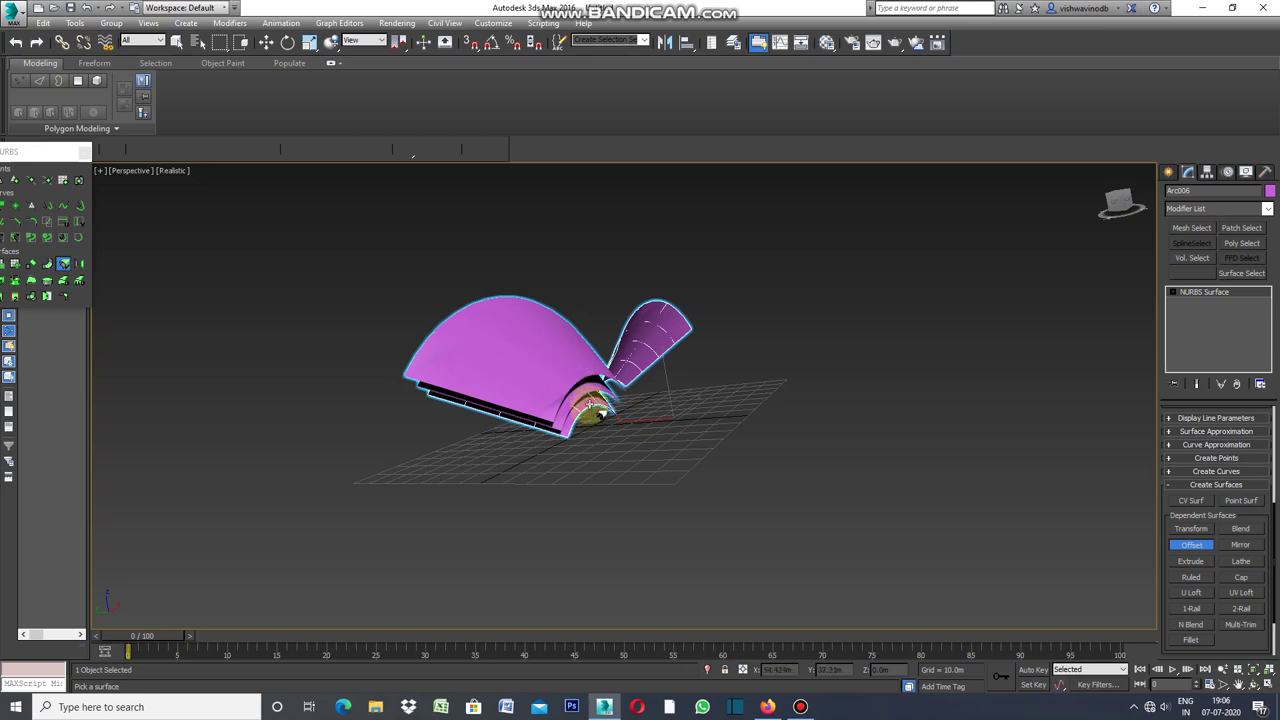
drag(592, 403, 600, 375)
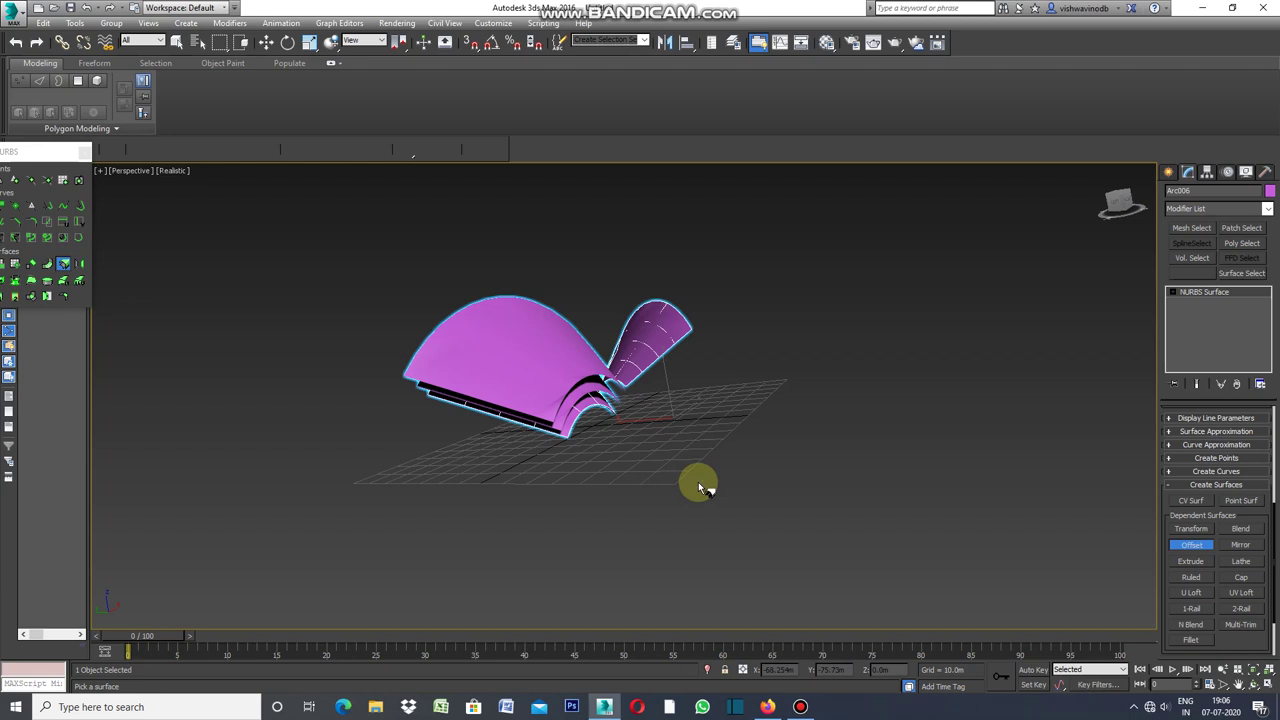
click(1168, 171)
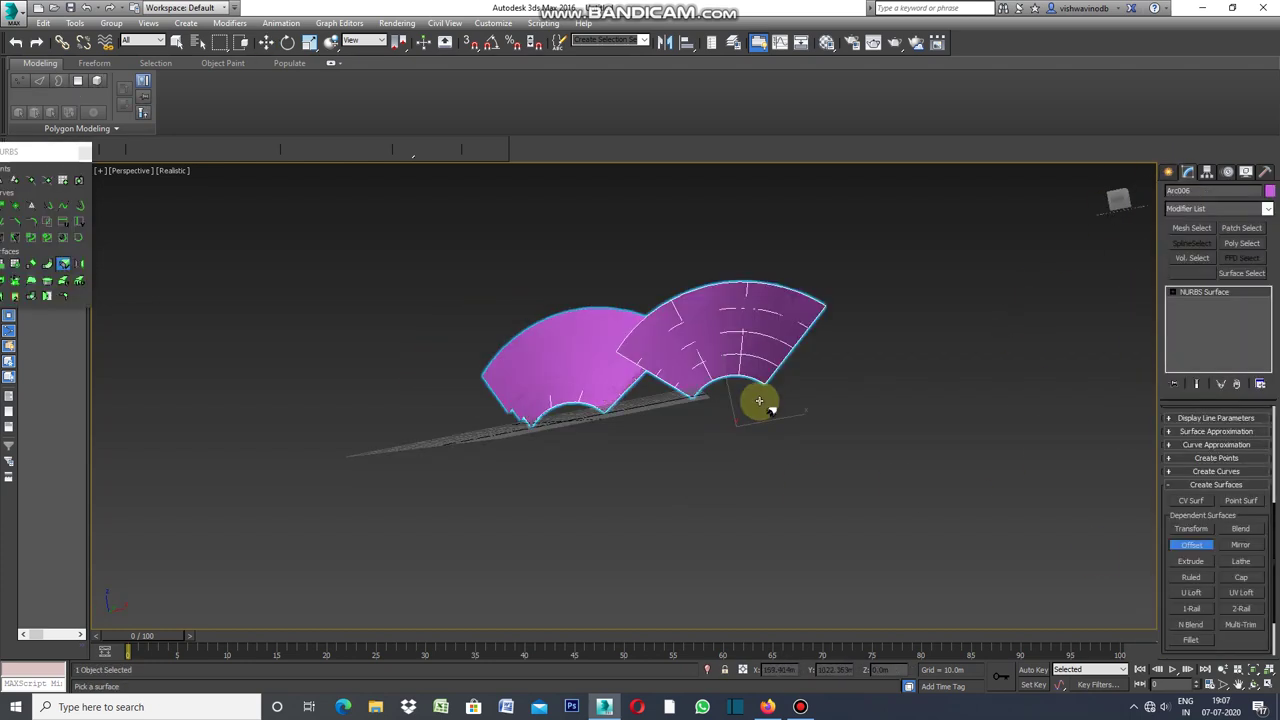
Create an Offset copy of the right curved surface, dragging to increase its distance
drag(759, 396, 759, 382)
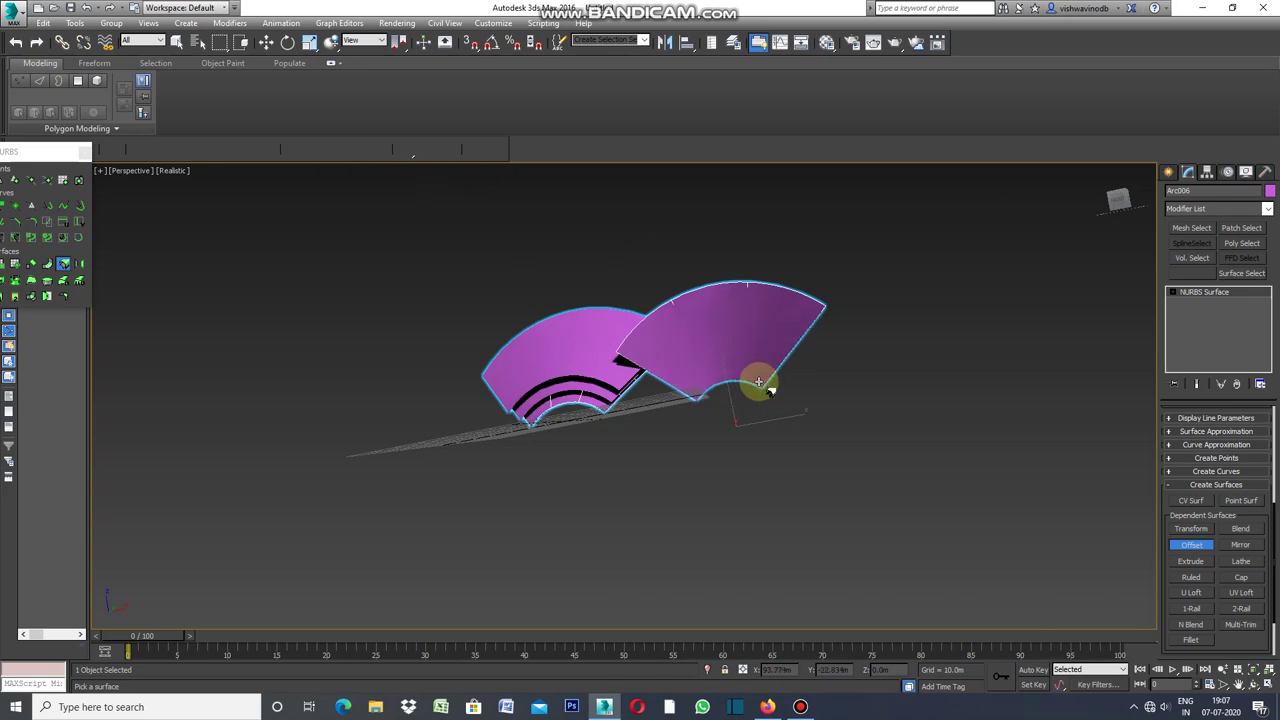
click(759, 382)
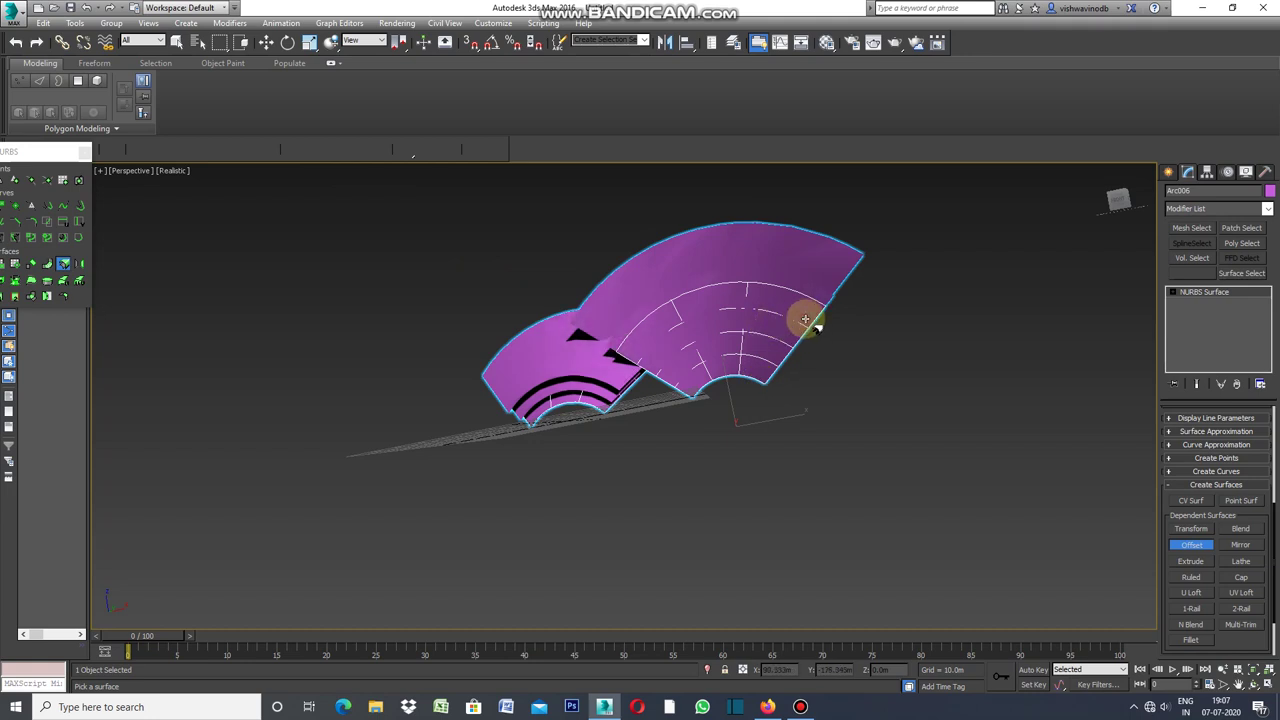
drag(806, 316, 811, 304)
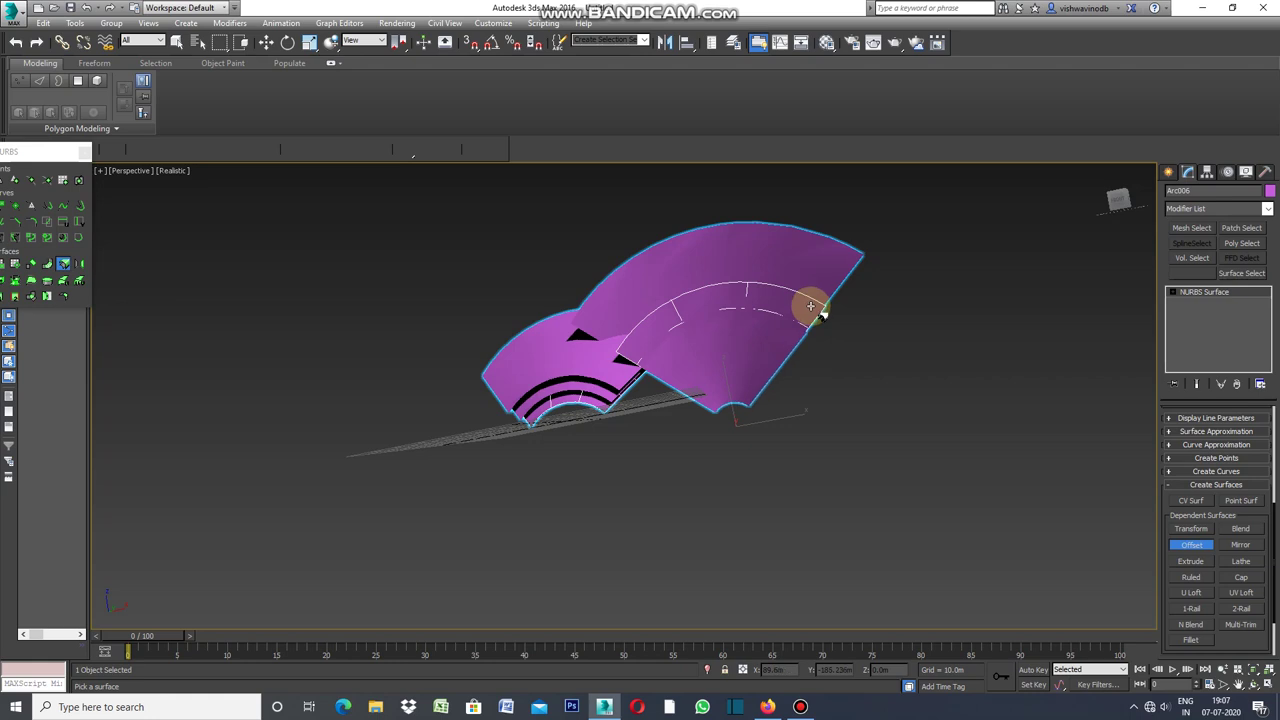
drag(812, 311, 814, 313)
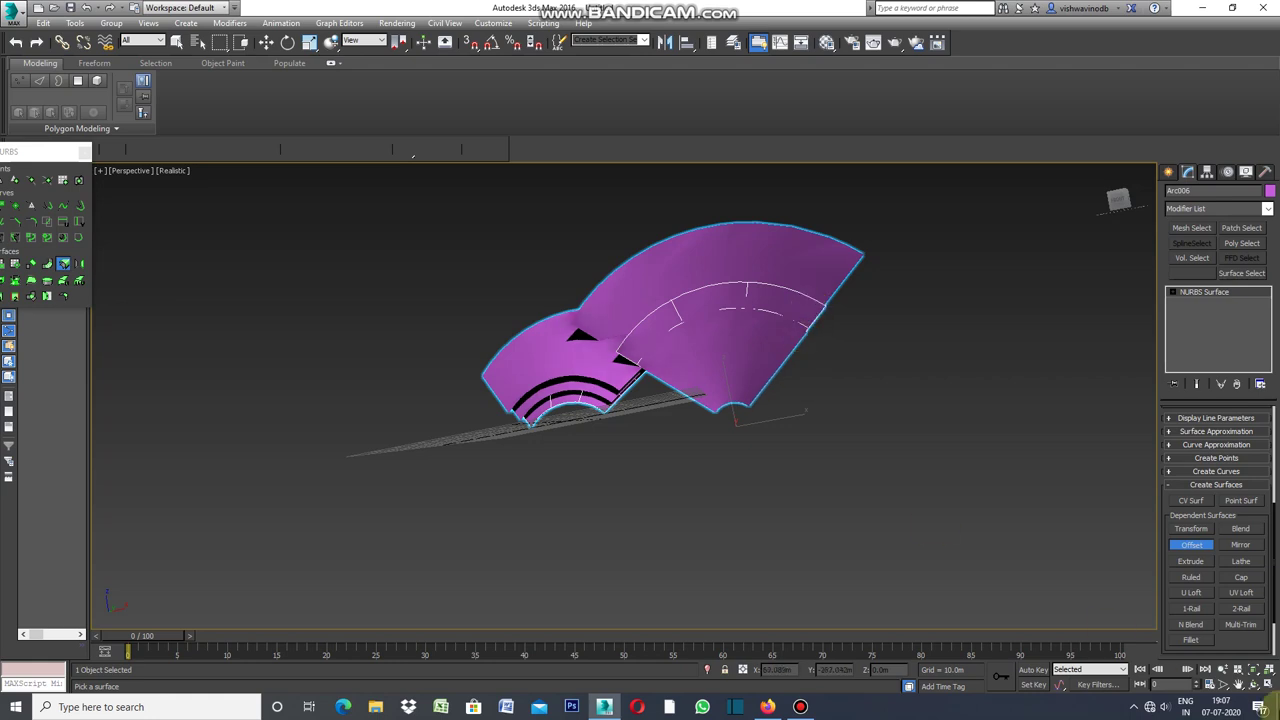
Orbit the view to inspect both doubled canopies from another angle
click(1257, 686)
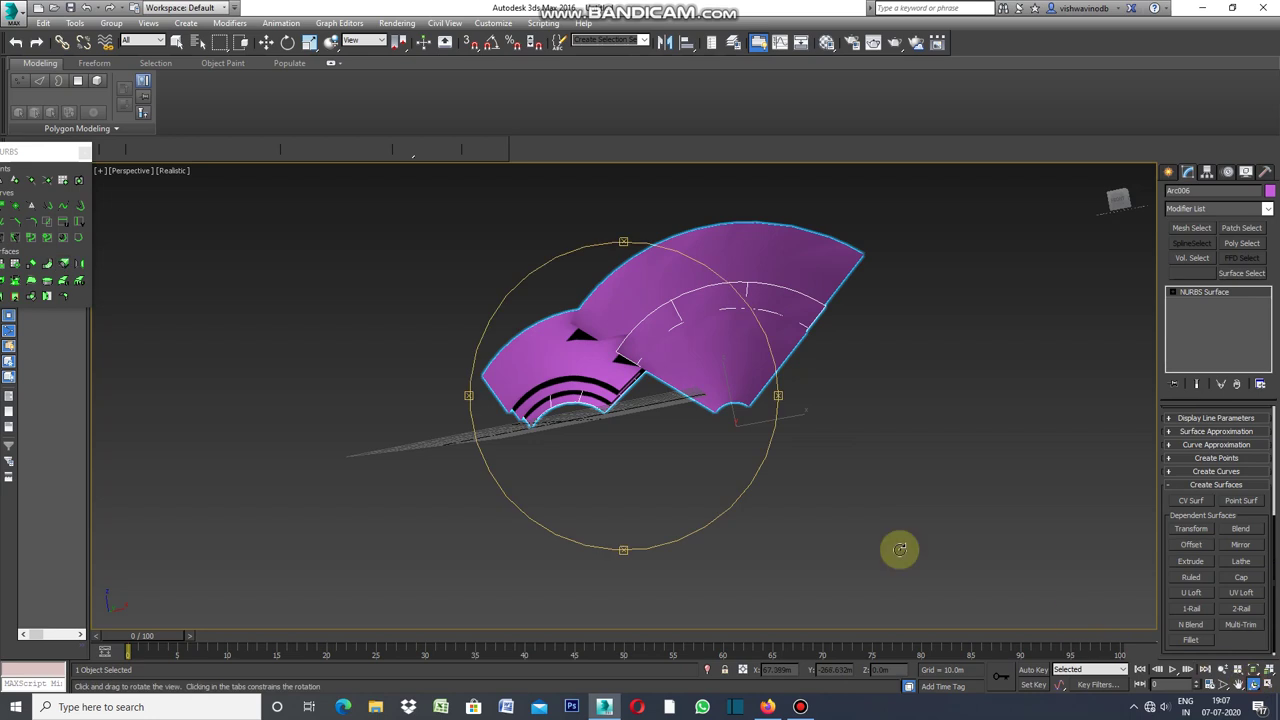
mouse_move(466, 397)
mouse_down()
mouse_move(591, 437)
mouse_move(783, 429)
mouse_move(504, 444)
mouse_up()
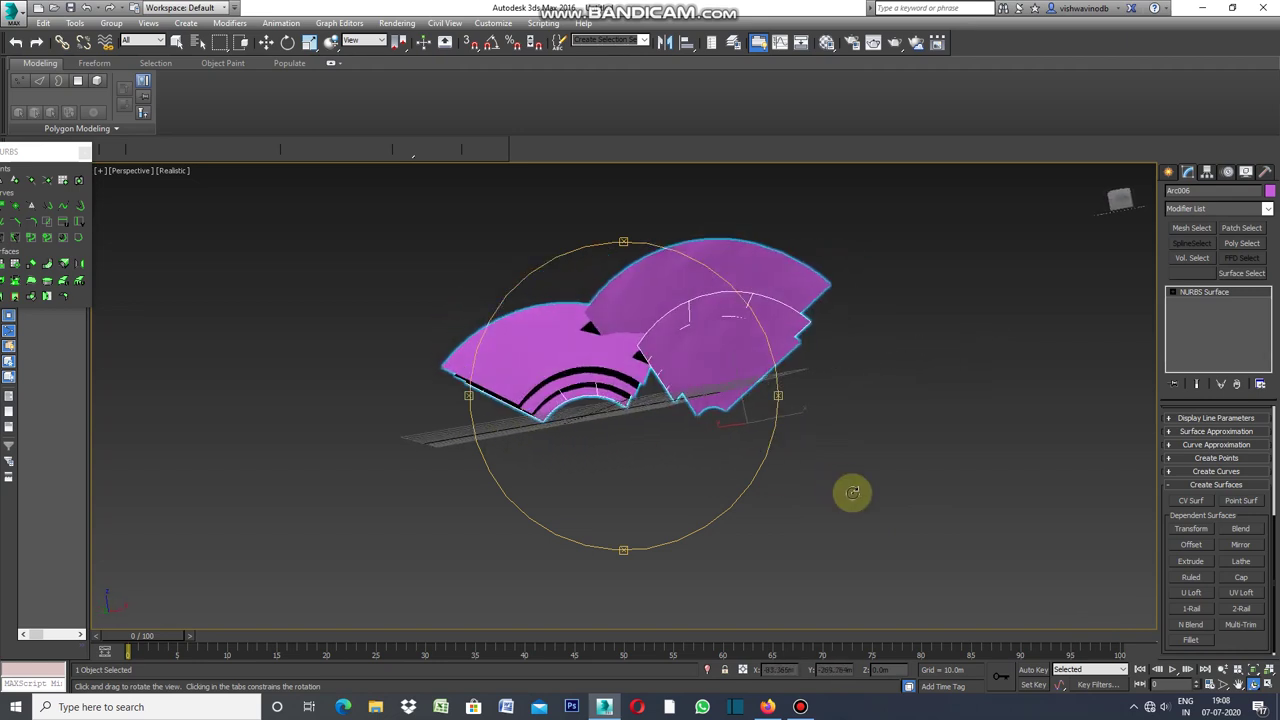
right_click(848, 491)
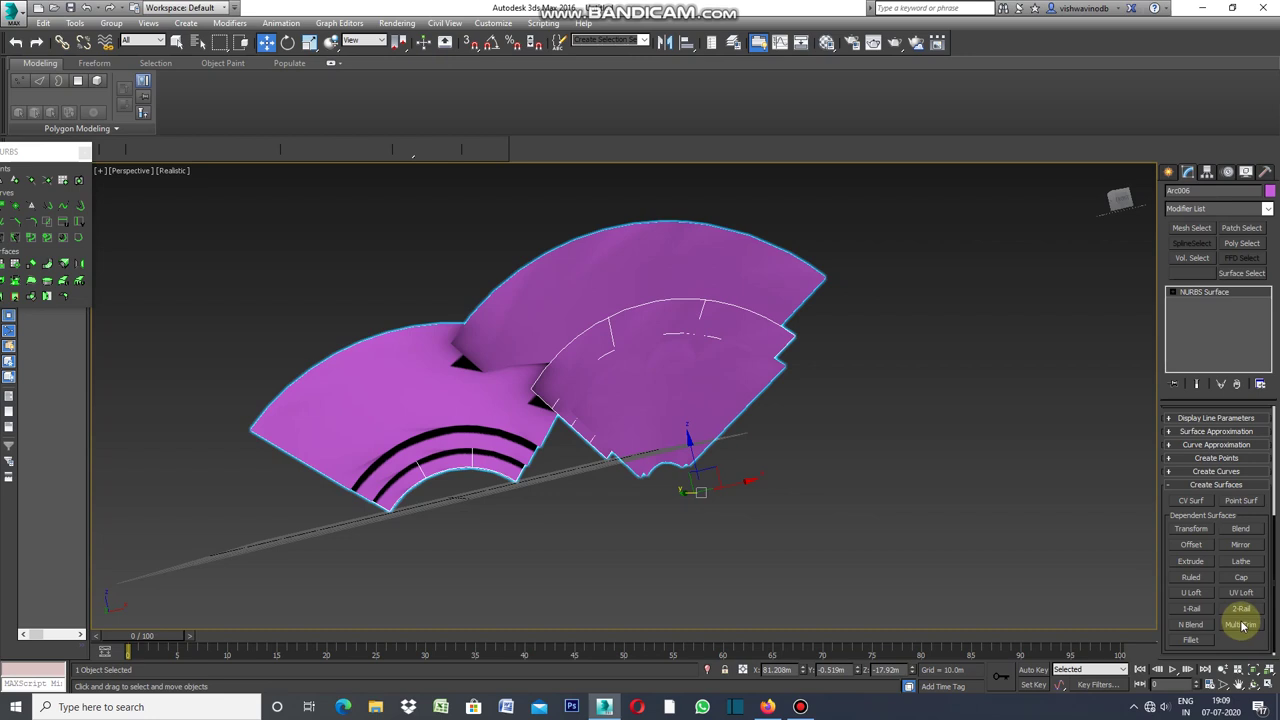
Revolve the upper right-canopy arc into a Lathe surface and orbit to inspect it
click(1241, 561)
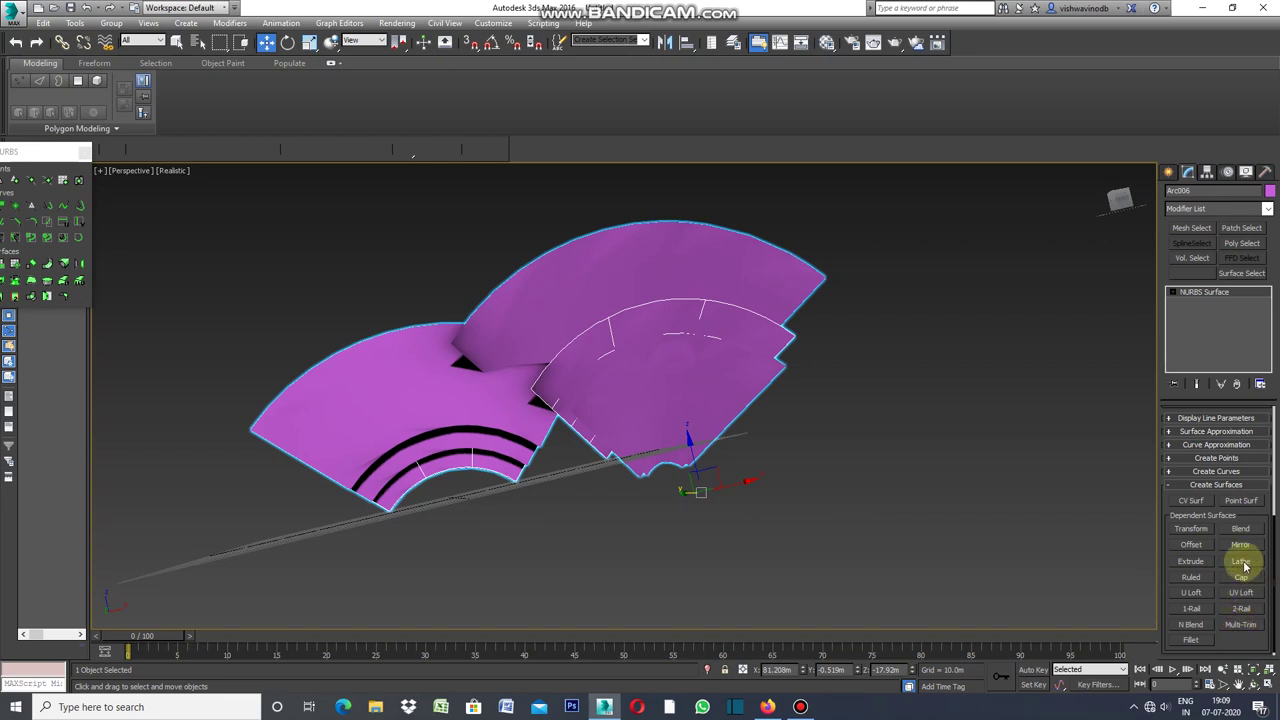
click(755, 368)
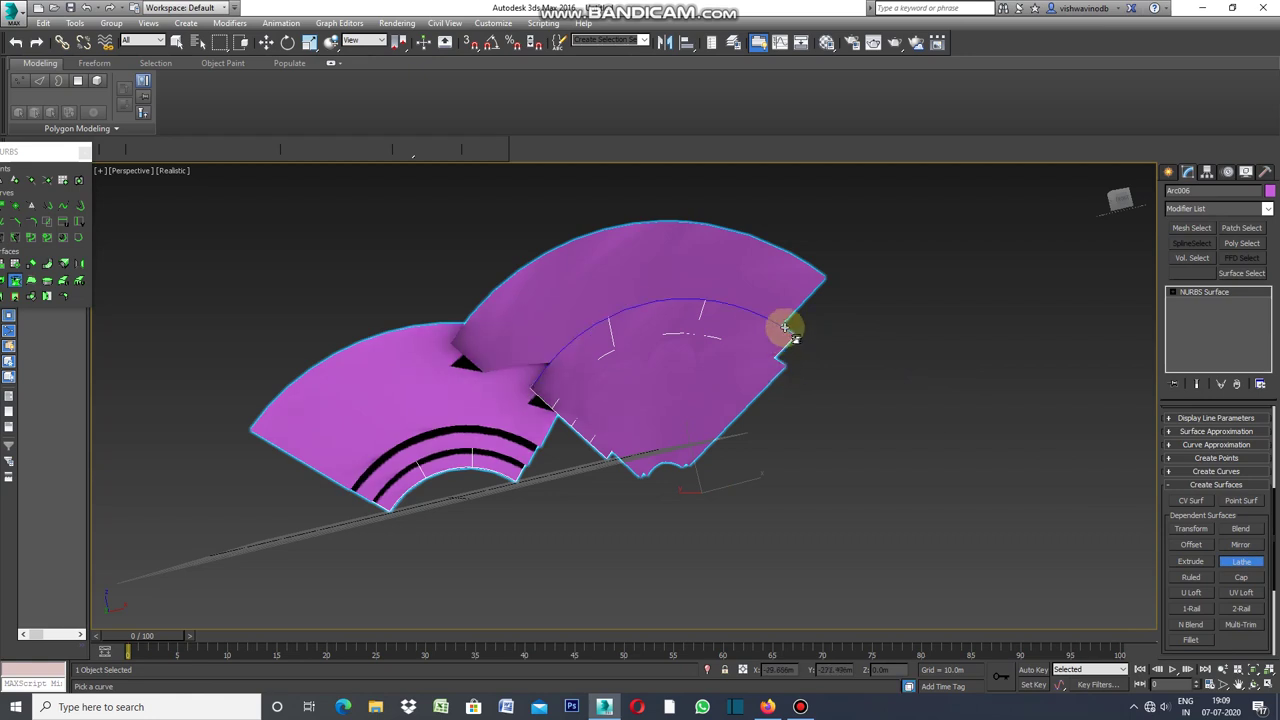
click(785, 328)
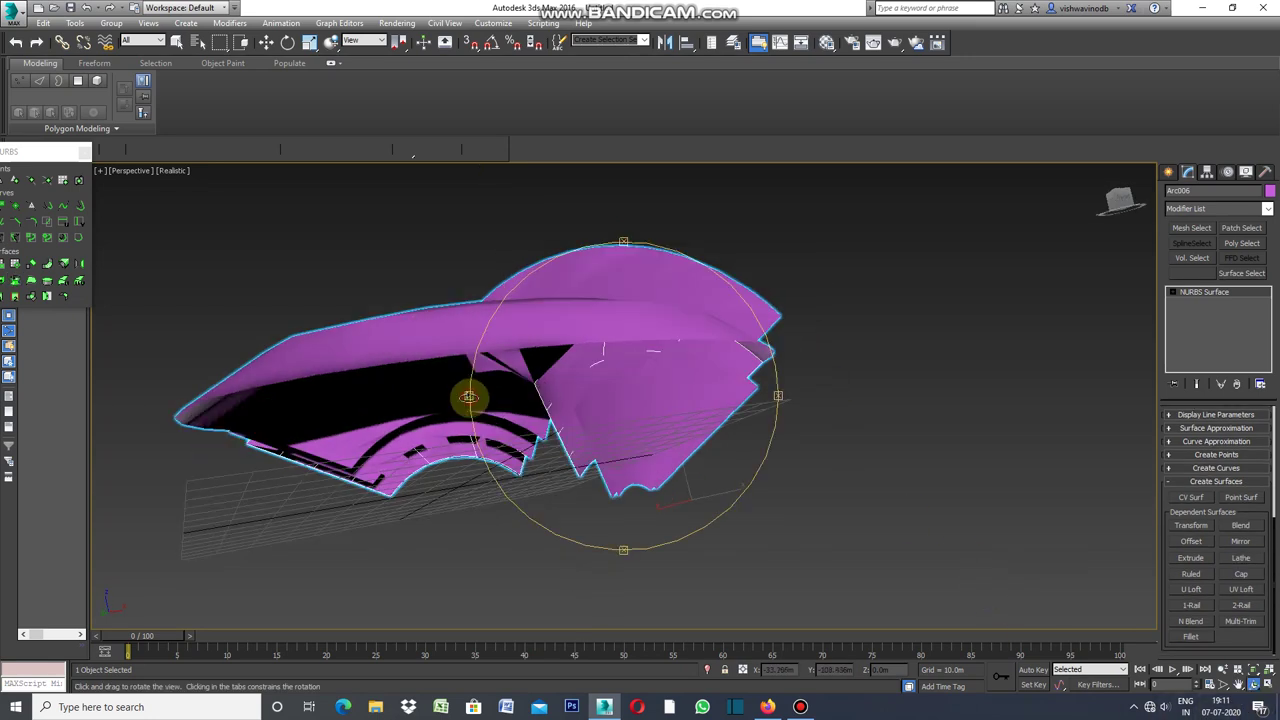
drag(469, 397, 520, 418)
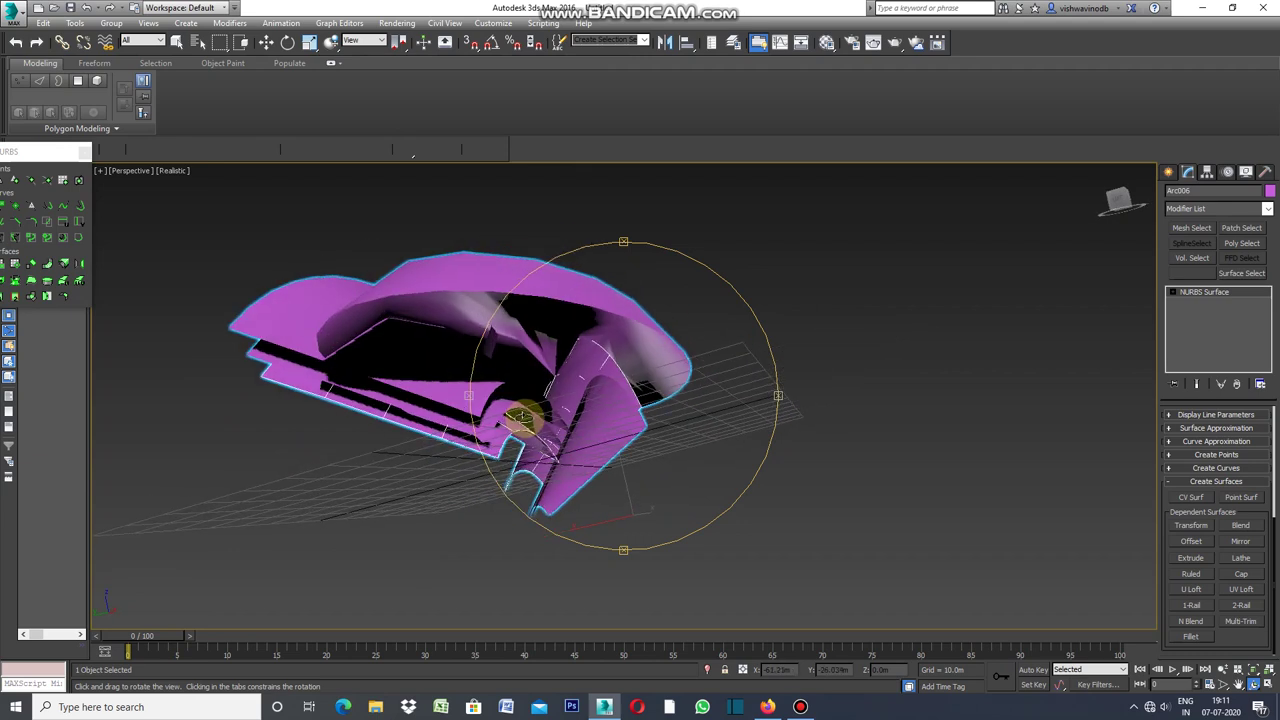
Close the opening bounded by the canopy rim with a Cap surface
drag(520, 418, 625, 326)
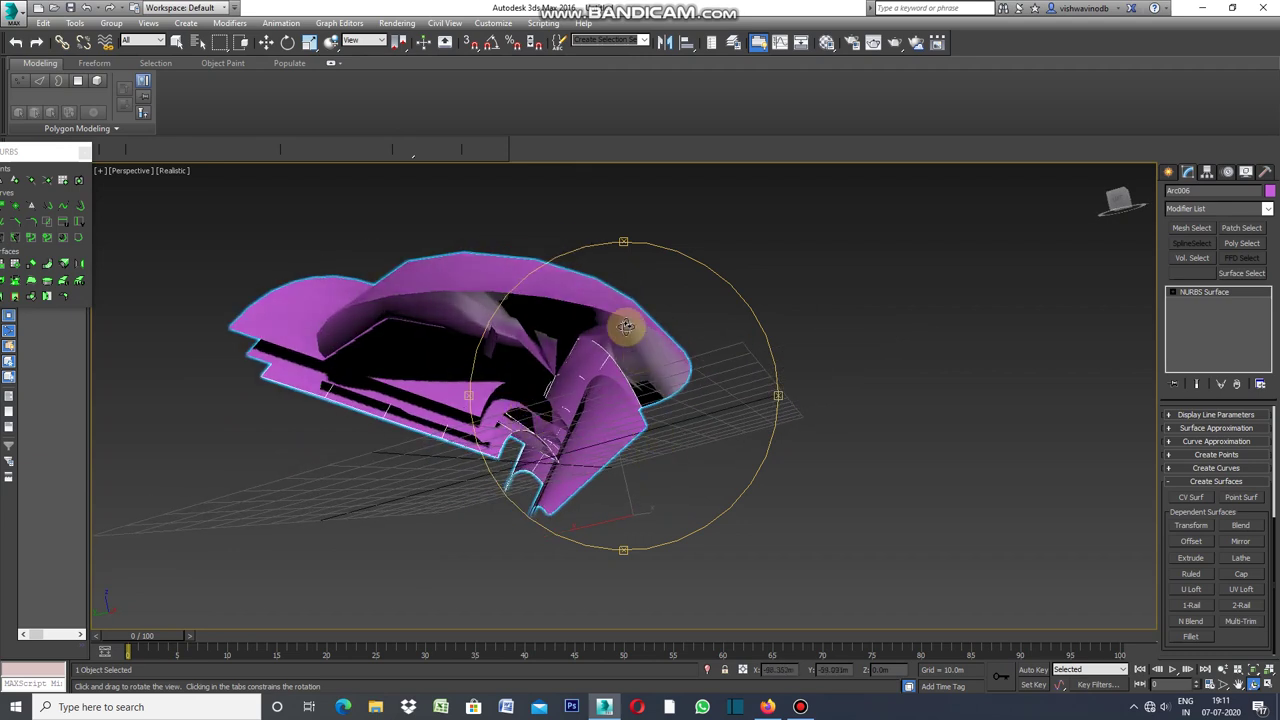
click(1240, 576)
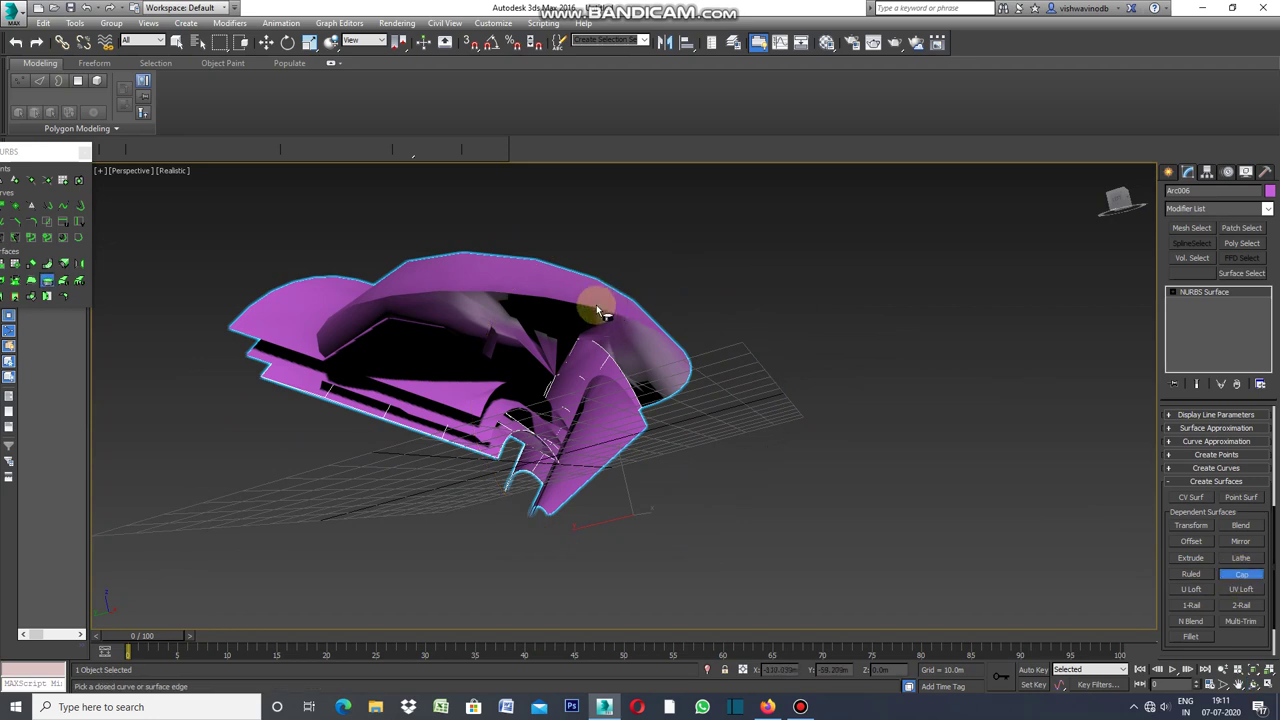
click(355, 304)
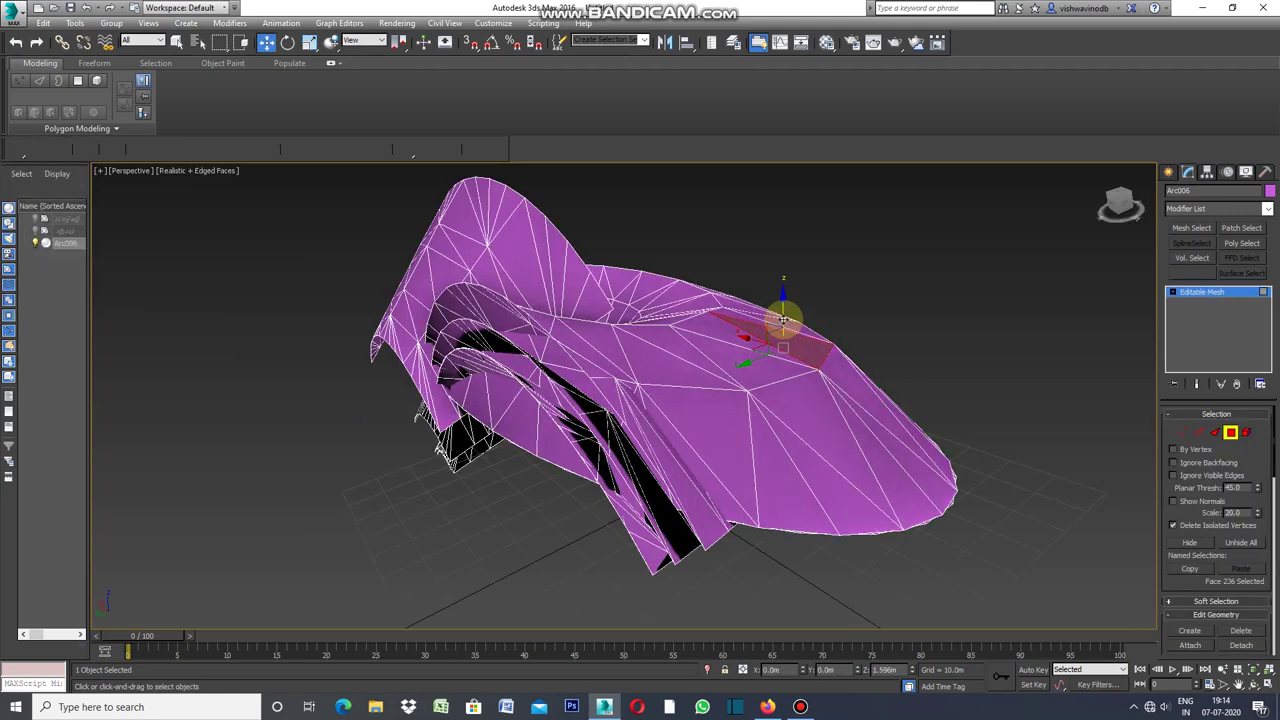
Move Arc006's selected top face up along Z into a tall peak, then deselect it
mouse_move(783, 320)
mouse_down()
mouse_move(816, 347)
mouse_move(786, 269)
mouse_up()
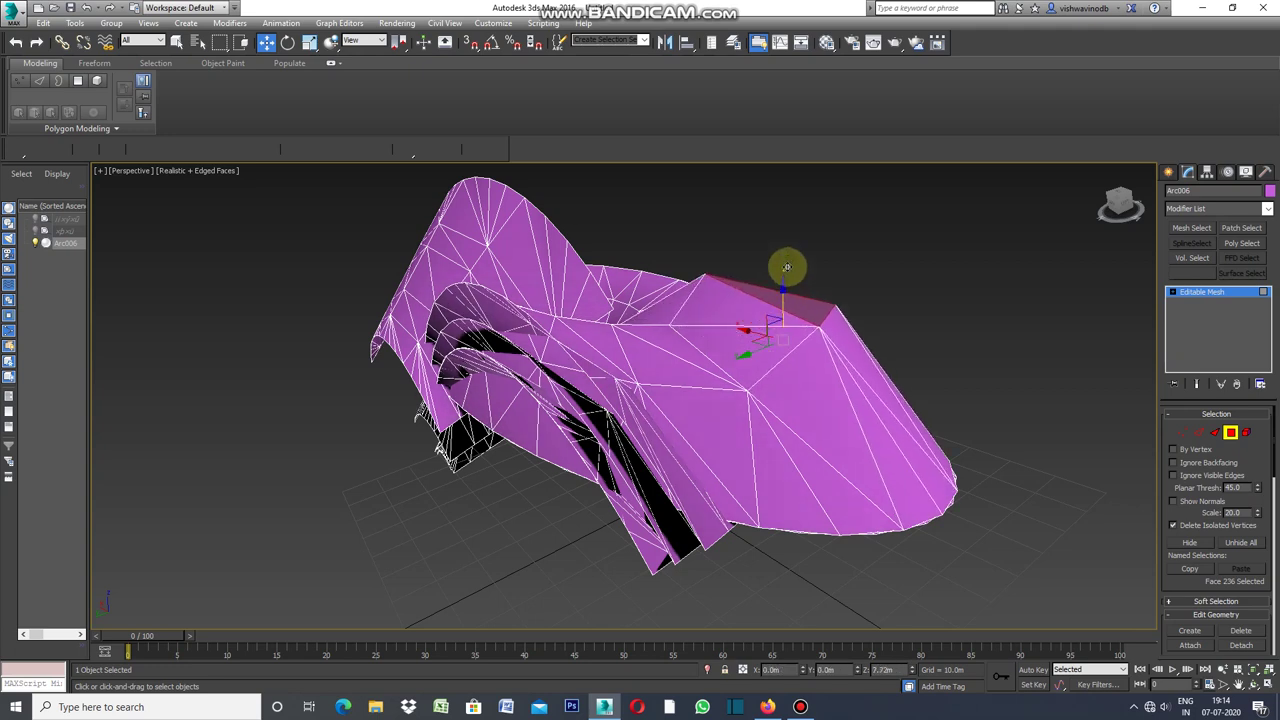
drag(786, 269, 795, 248)
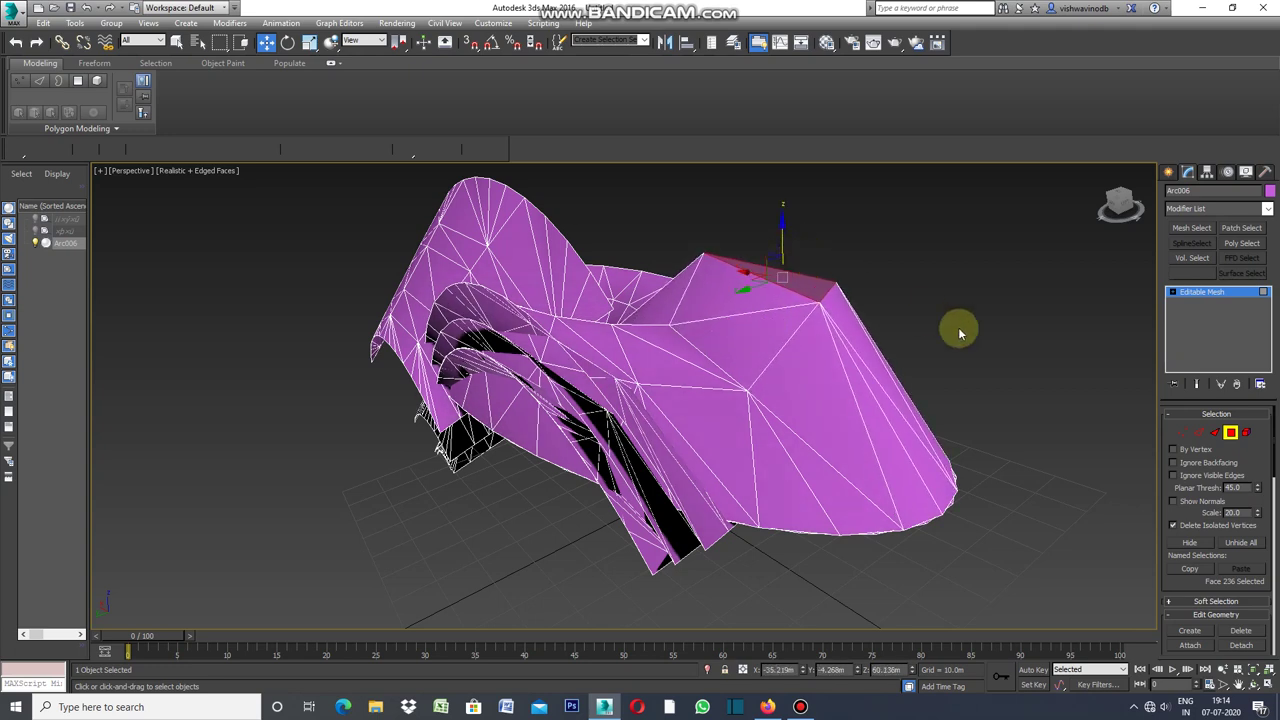
click(1249, 685)
mouse_move(777, 406)
mouse_down()
mouse_move(760, 480)
mouse_move(695, 404)
mouse_move(634, 380)
mouse_move(779, 393)
mouse_move(808, 423)
mouse_move(812, 399)
mouse_move(768, 416)
mouse_up()
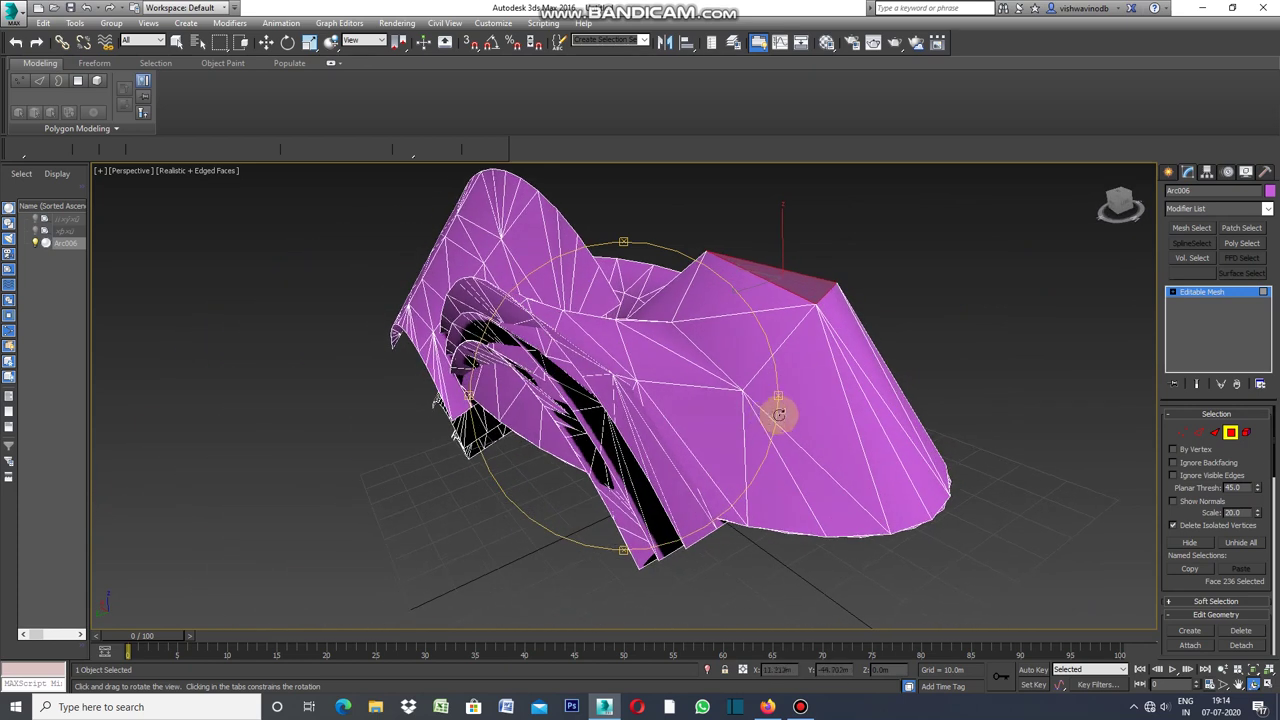
click(267, 43)
drag(770, 250, 777, 167)
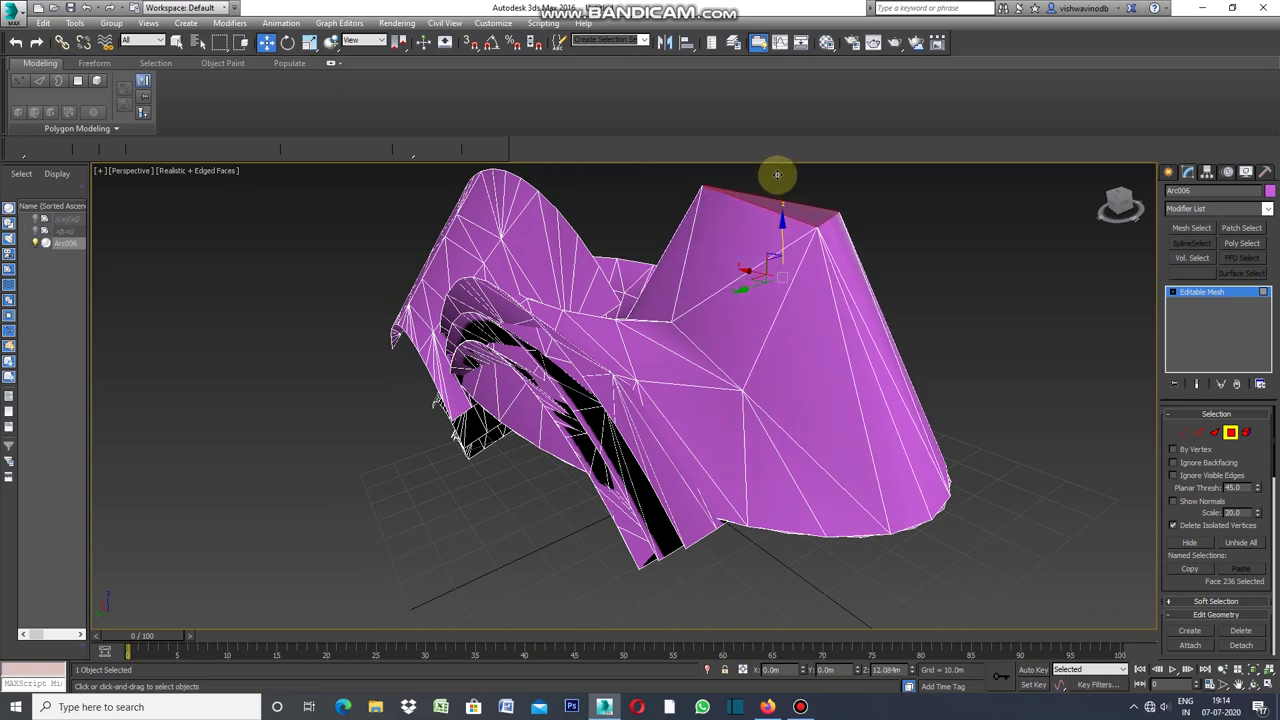
click(988, 586)
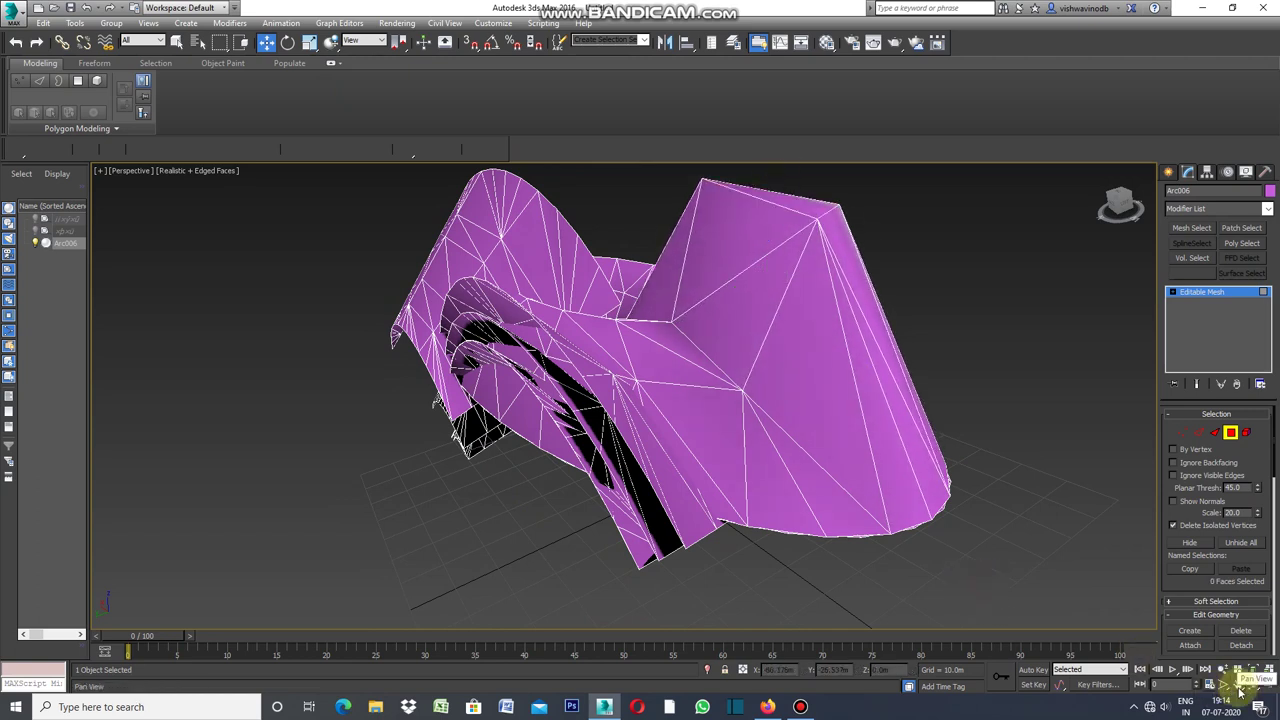
click(1256, 688)
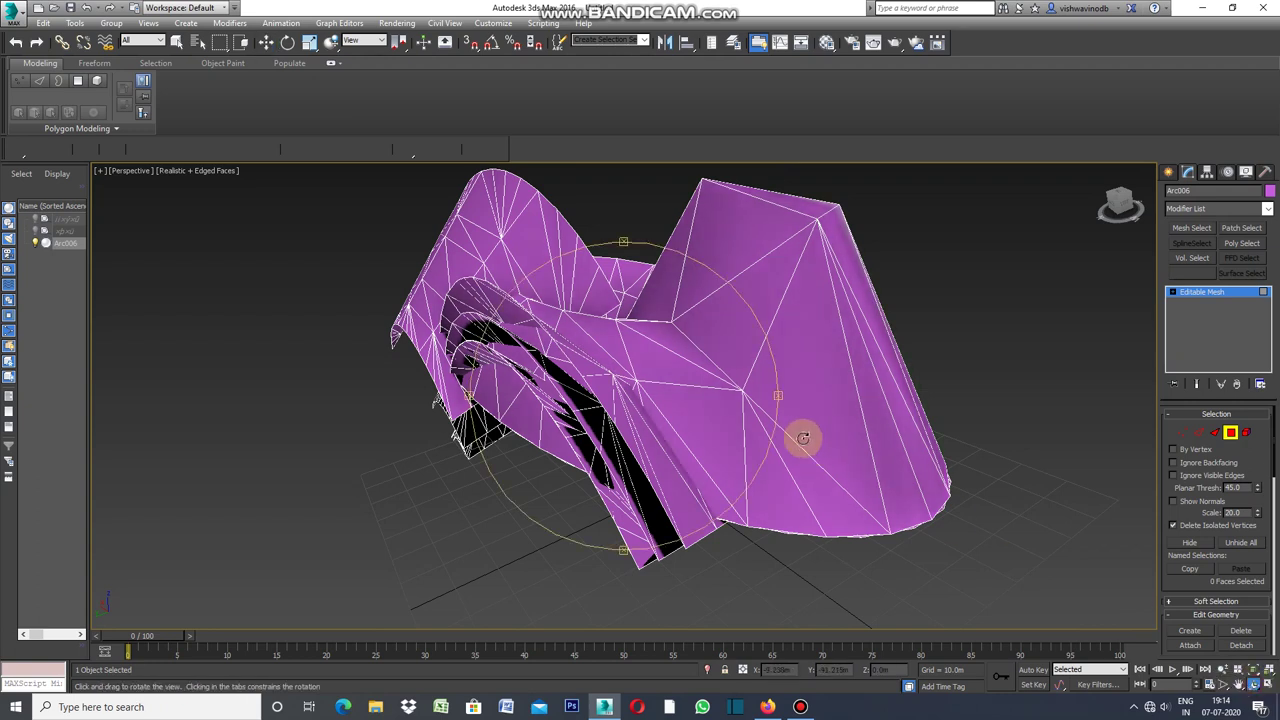
mouse_move(766, 400)
mouse_down()
mouse_move(703, 394)
mouse_move(900, 390)
mouse_up()
key(Escape)
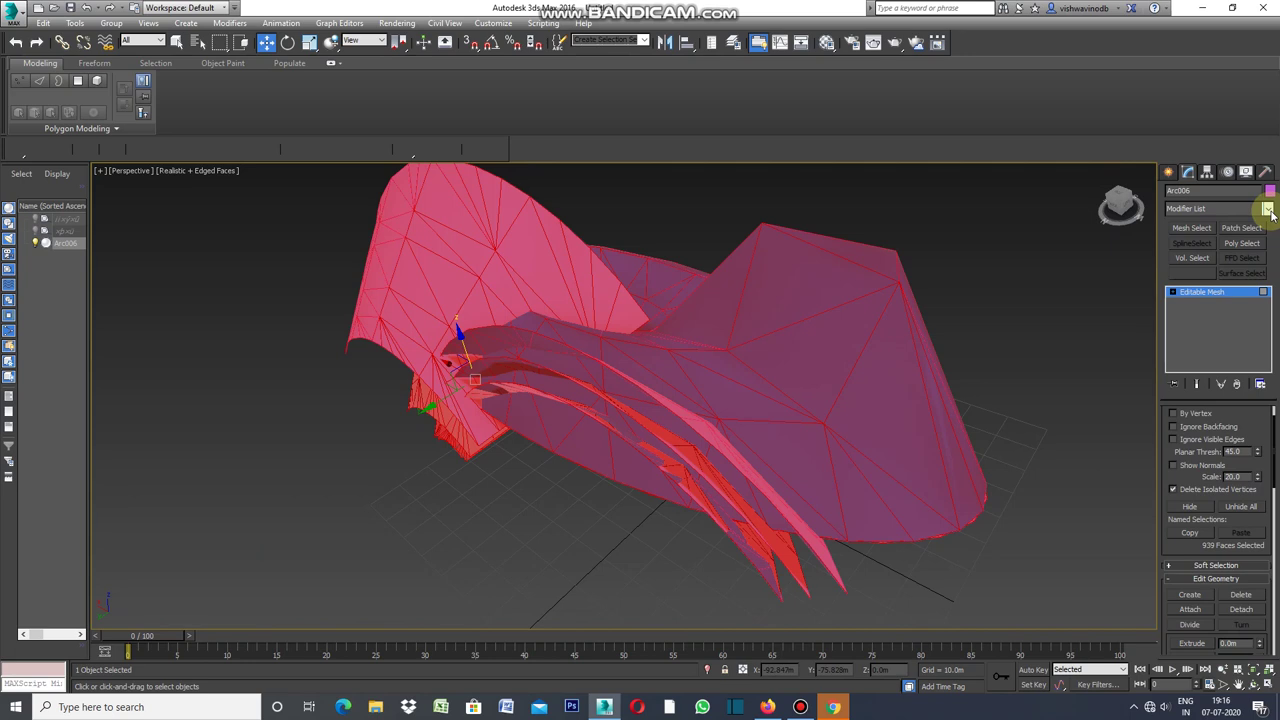
Add a Vertex Weld modifier to the Arc006 canopy mesh
click(1267, 208)
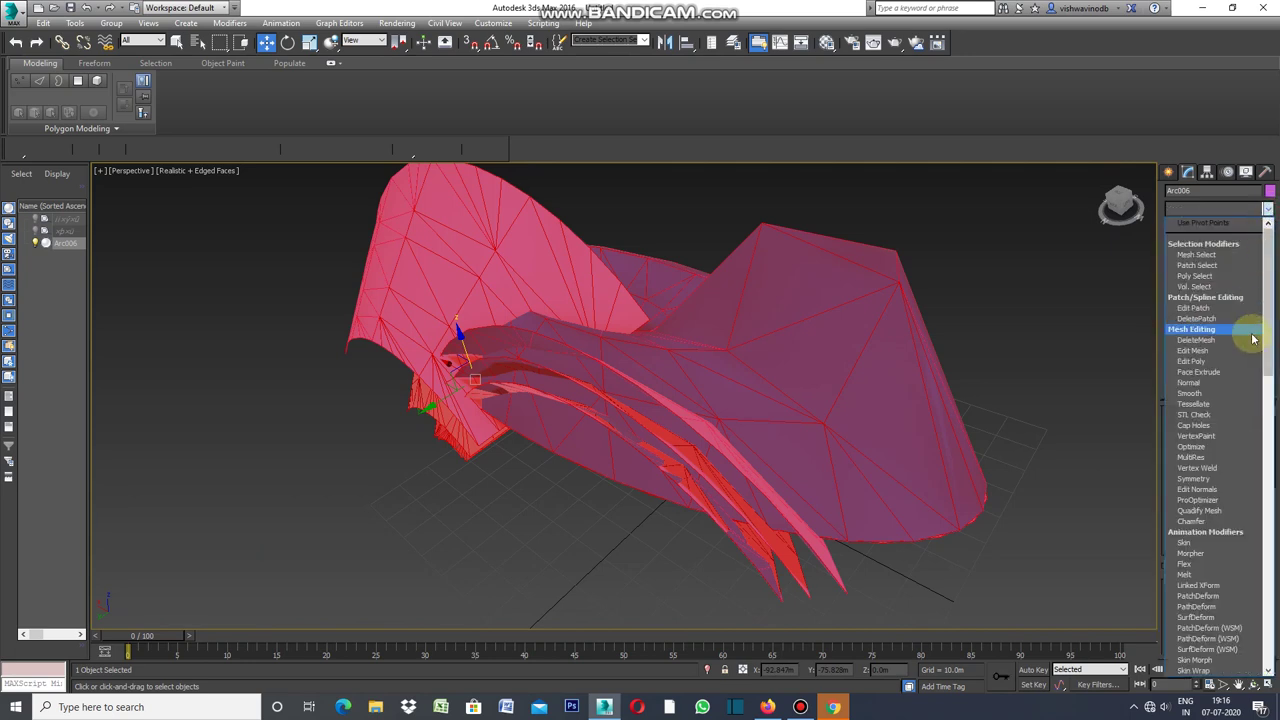
mouse_move(1270, 289)
mouse_down()
mouse_move(1277, 387)
mouse_move(1275, 335)
mouse_up()
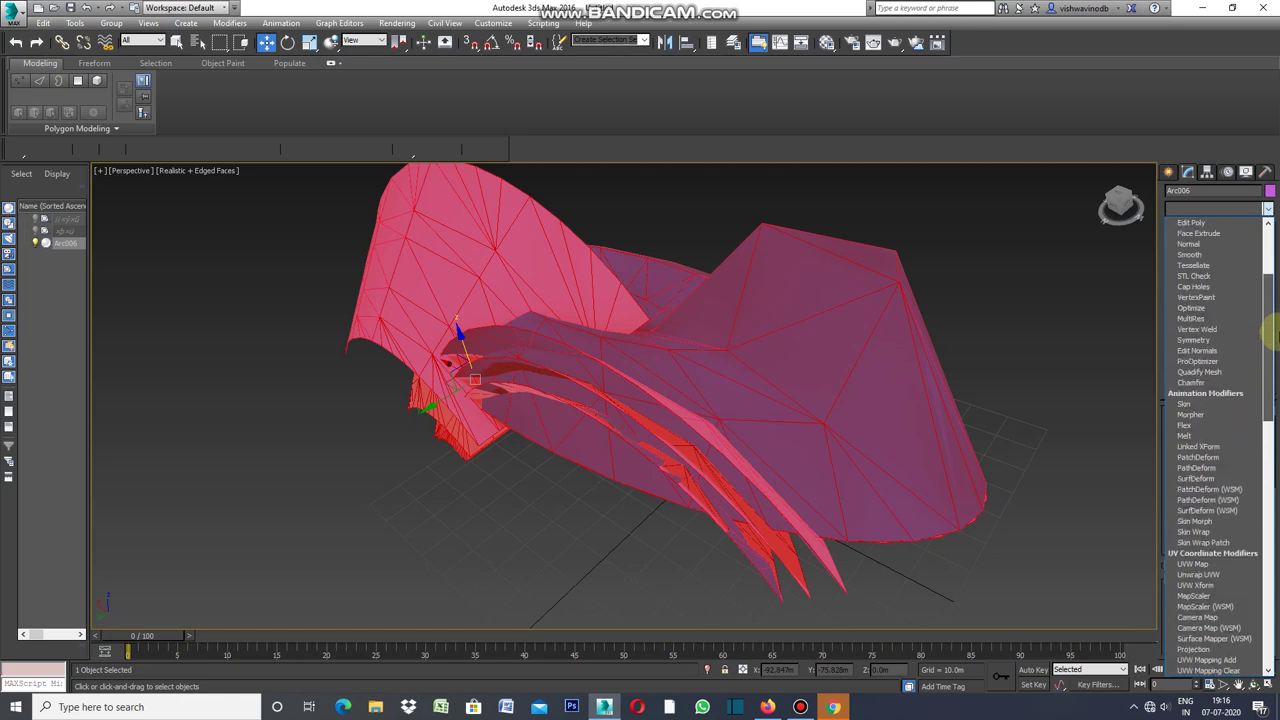
click(1212, 330)
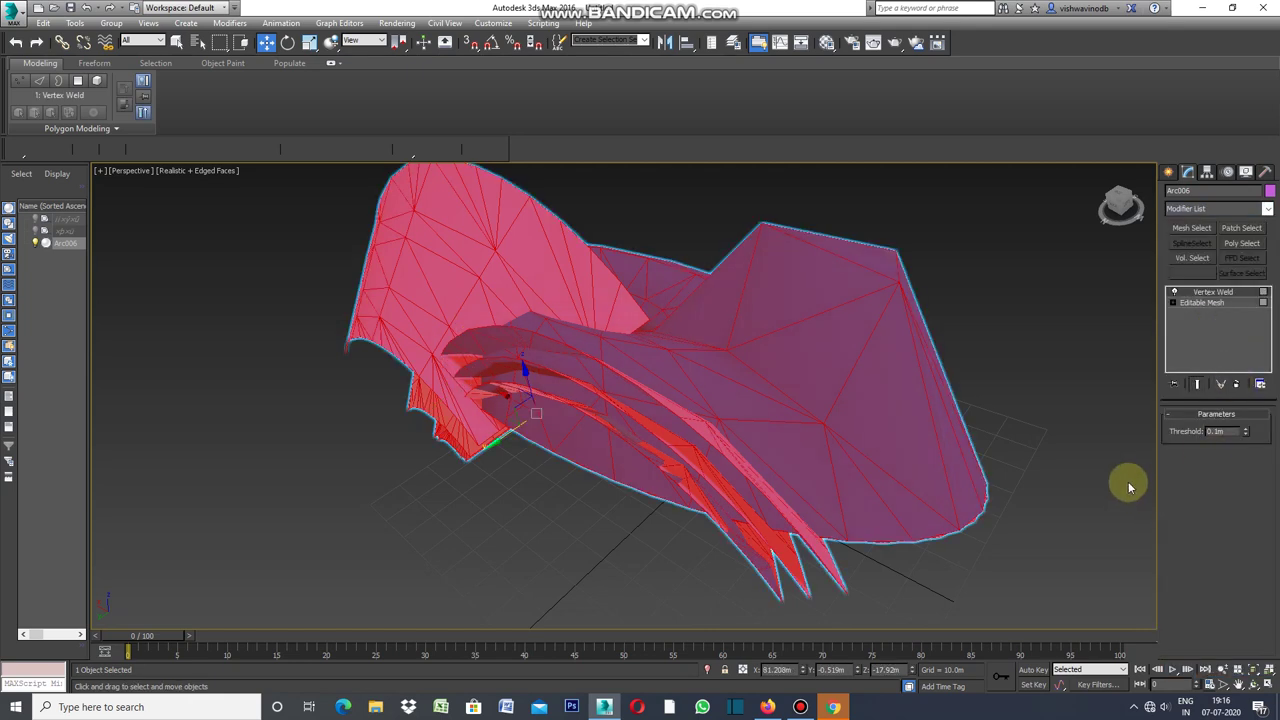
click(1100, 472)
click(928, 406)
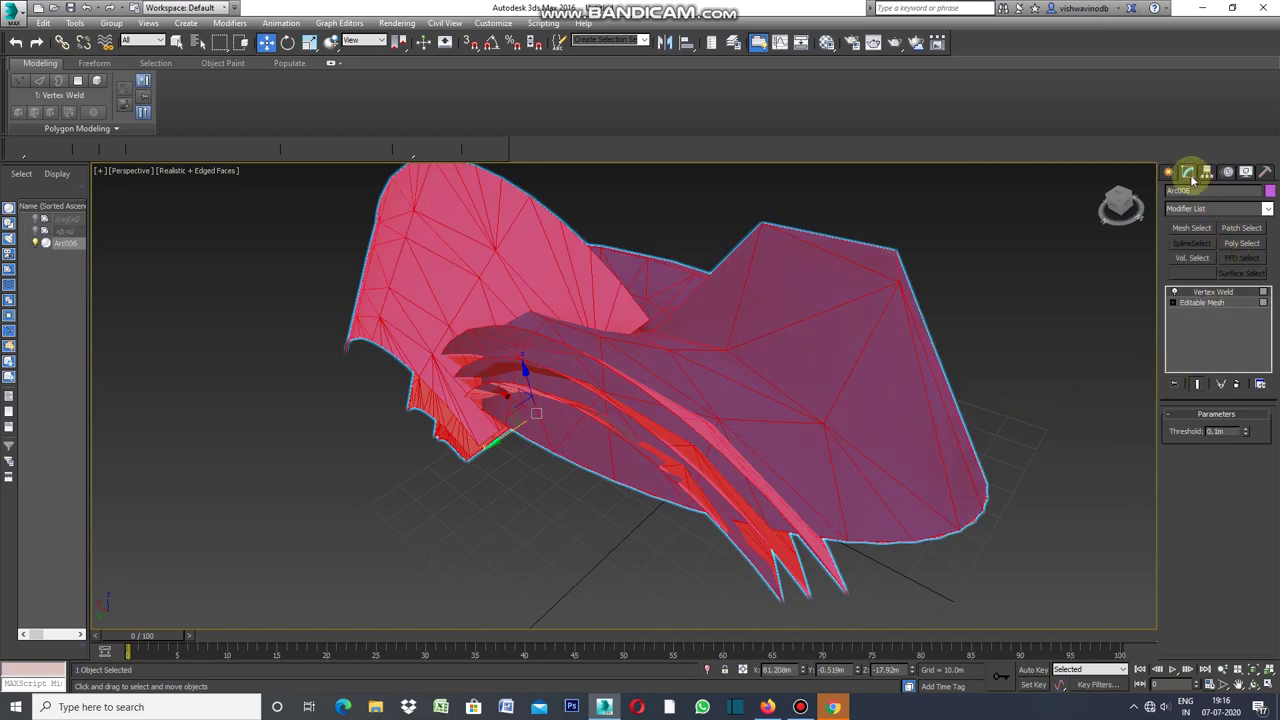
Stack a MeshSmooth modifier (NURMS, 1 iteration) on the canopy
click(1268, 212)
drag(1272, 312, 1268, 437)
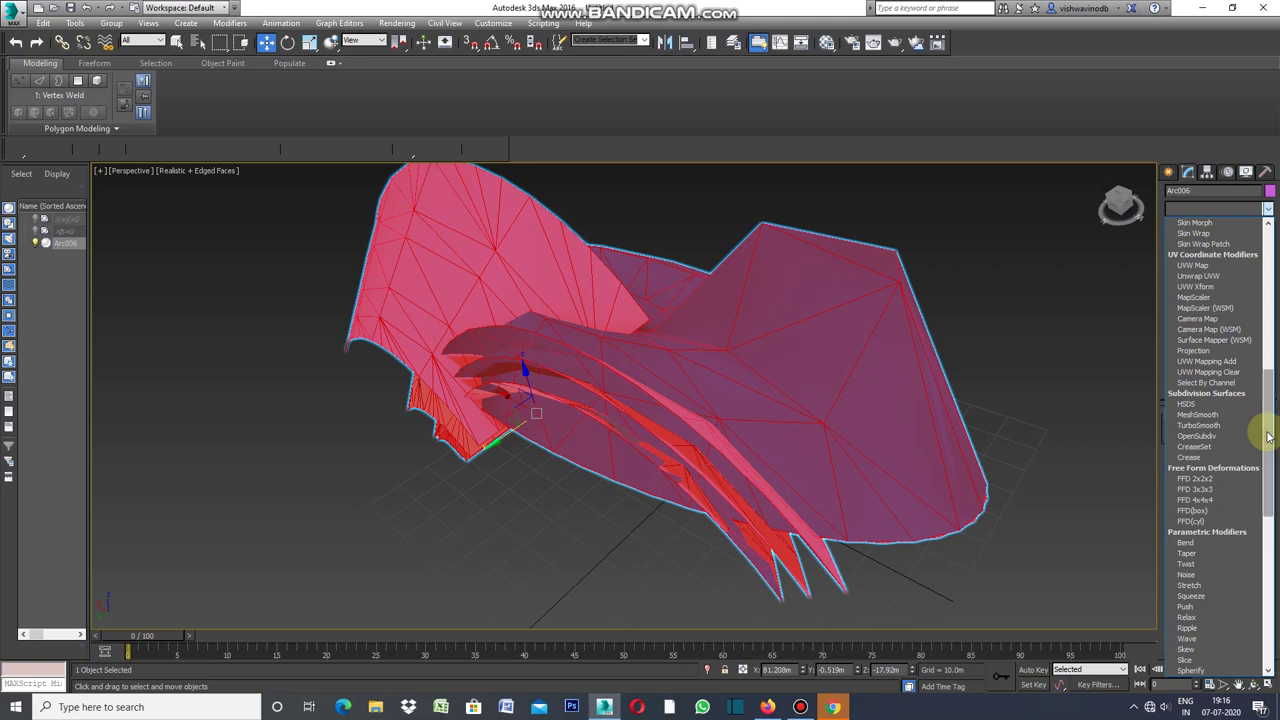
click(1213, 415)
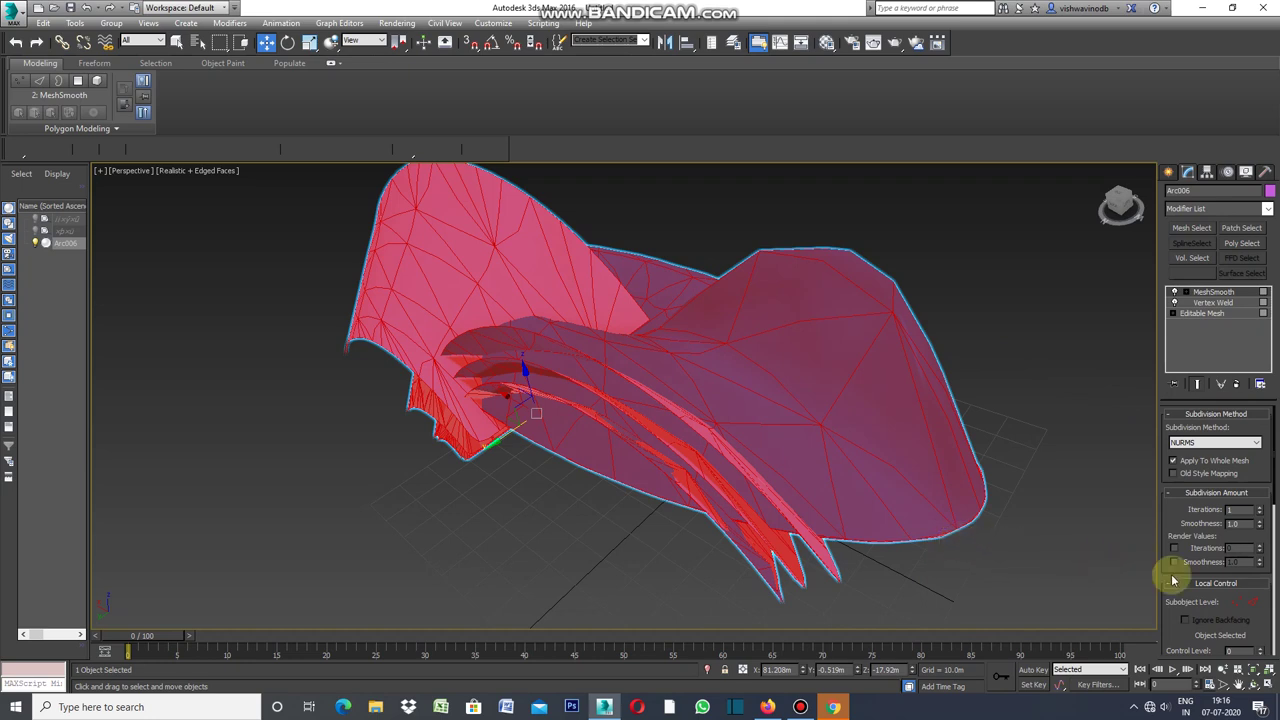
click(1095, 470)
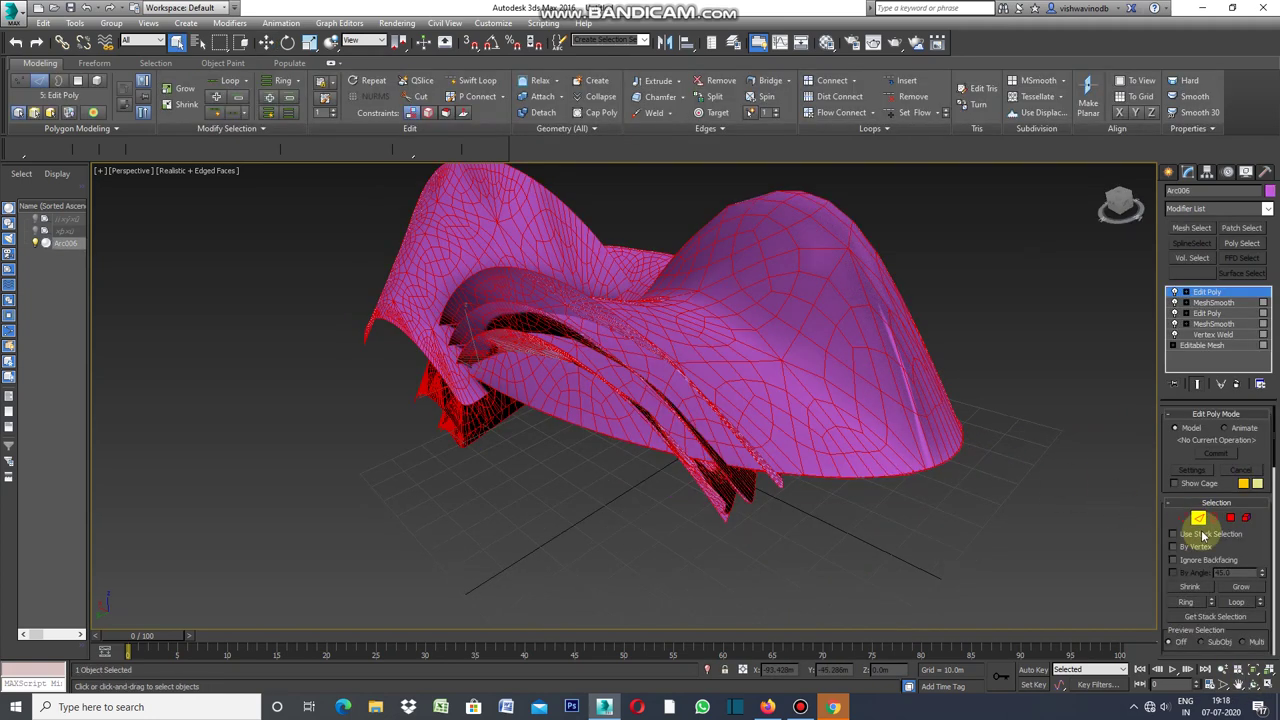
At Polygon level, inset all 10932 canopy polygons by 0.2m
click(1231, 519)
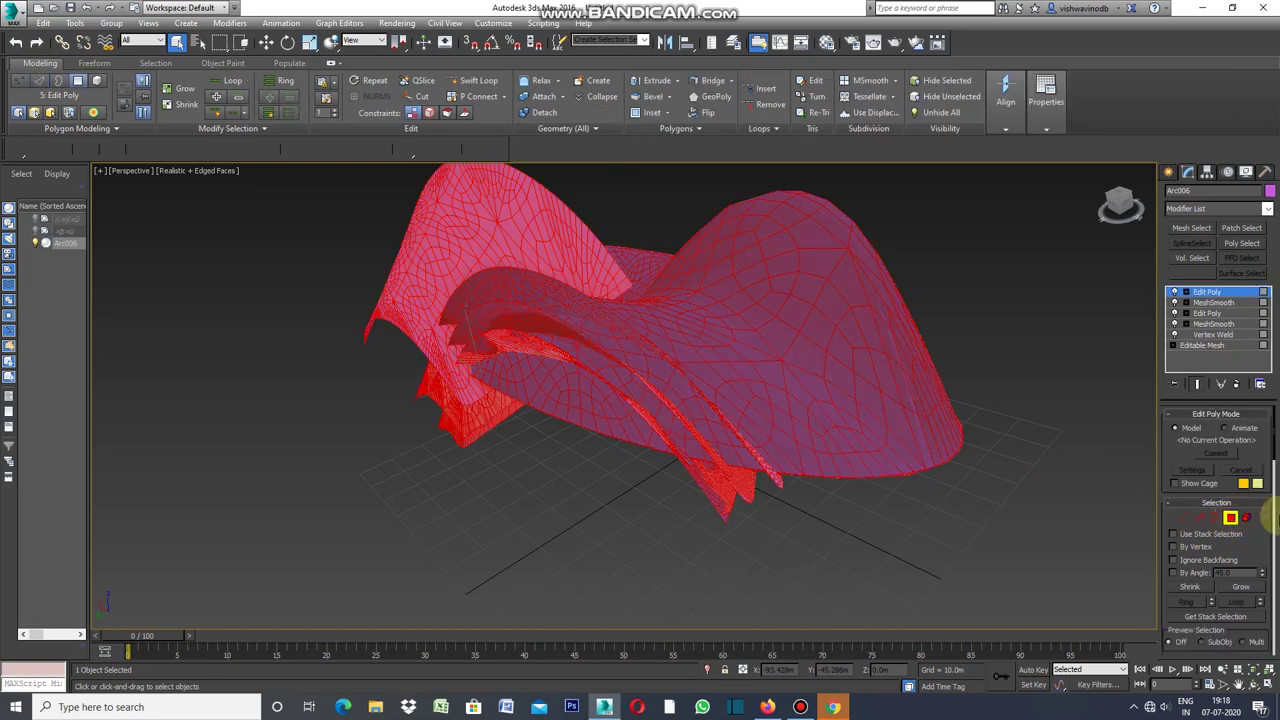
drag(1273, 455, 1273, 500)
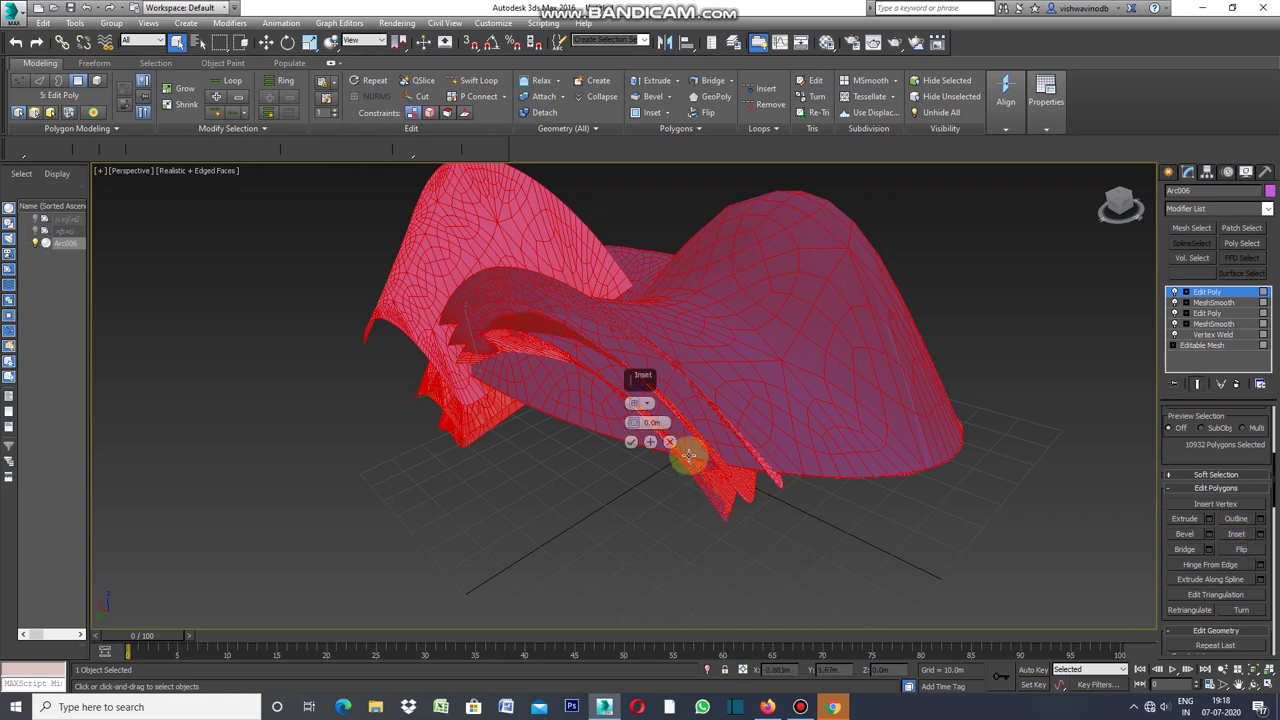
alt+middle_drag(688, 460, 678, 458)
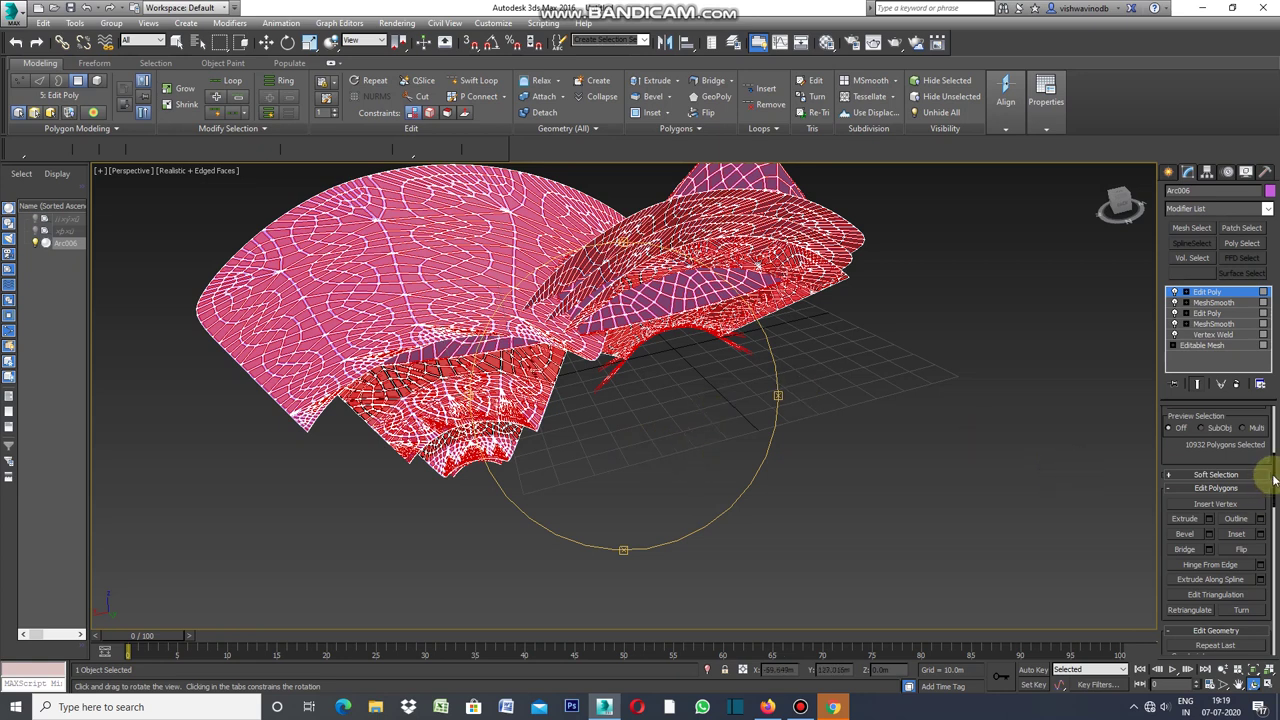
drag(1274, 480, 1277, 530)
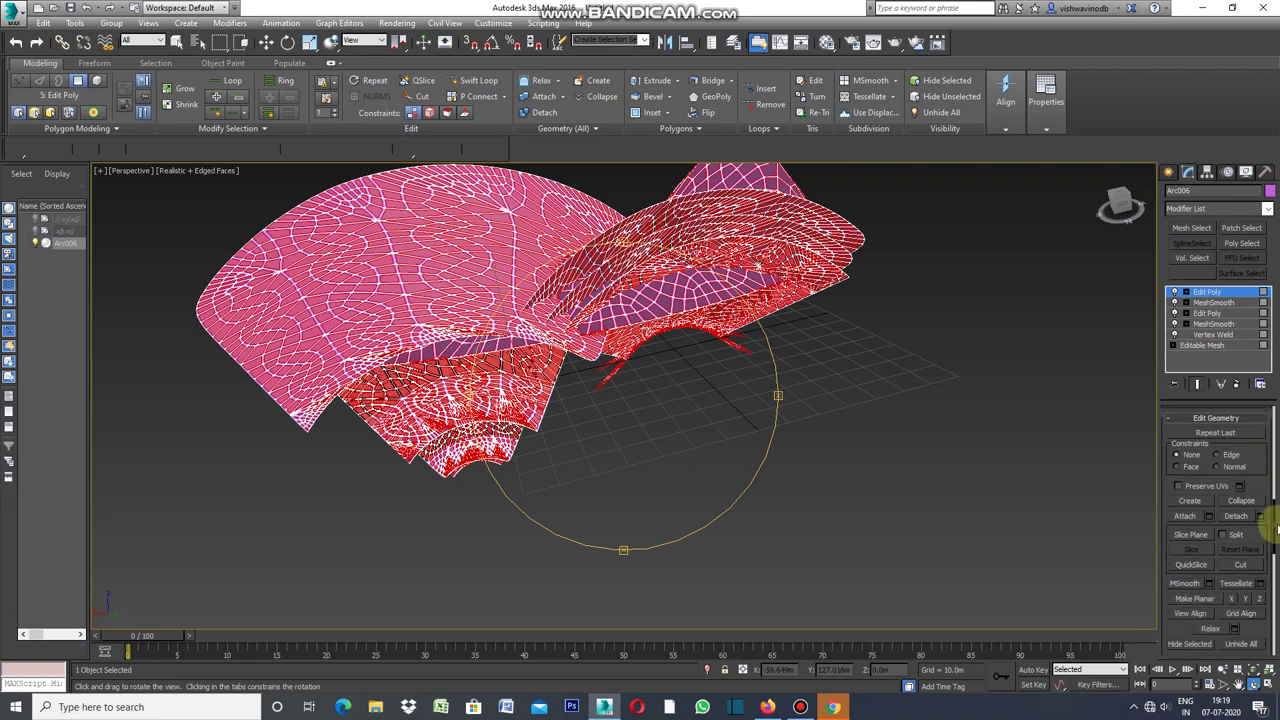
Detach the inset polygons as Object001 and set the canopy mesh's object colour to black
click(1261, 518)
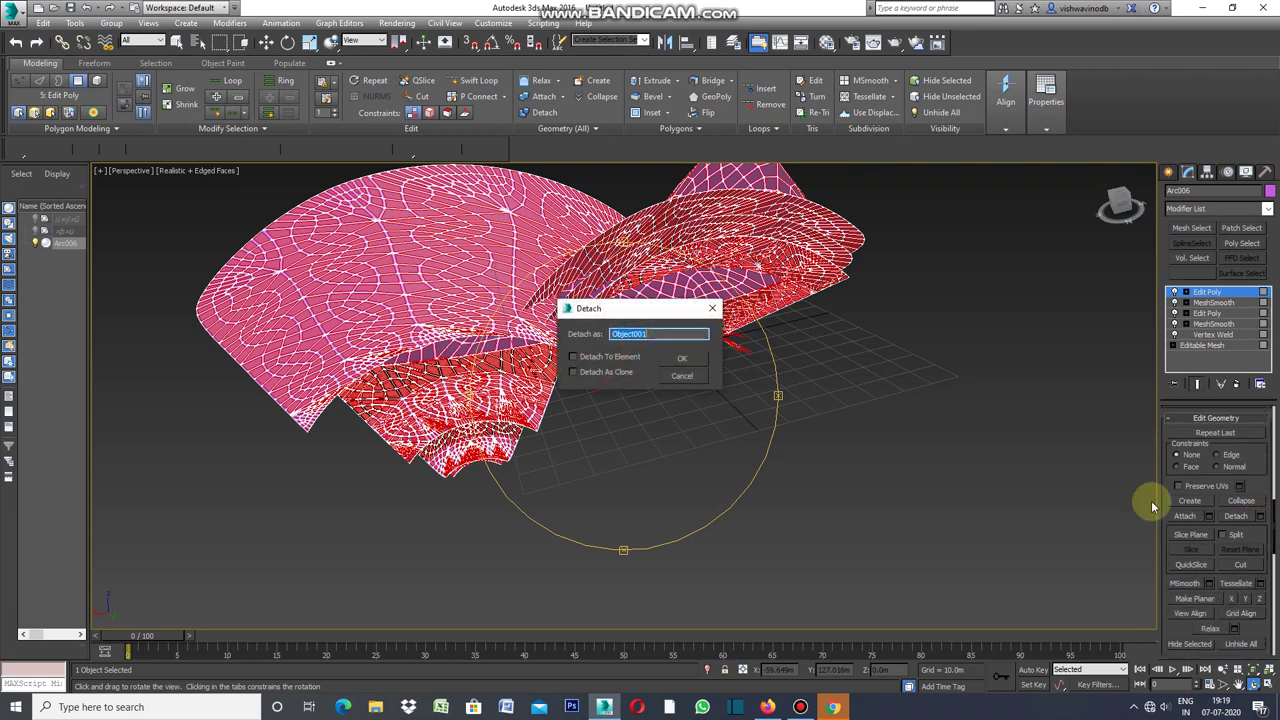
click(683, 363)
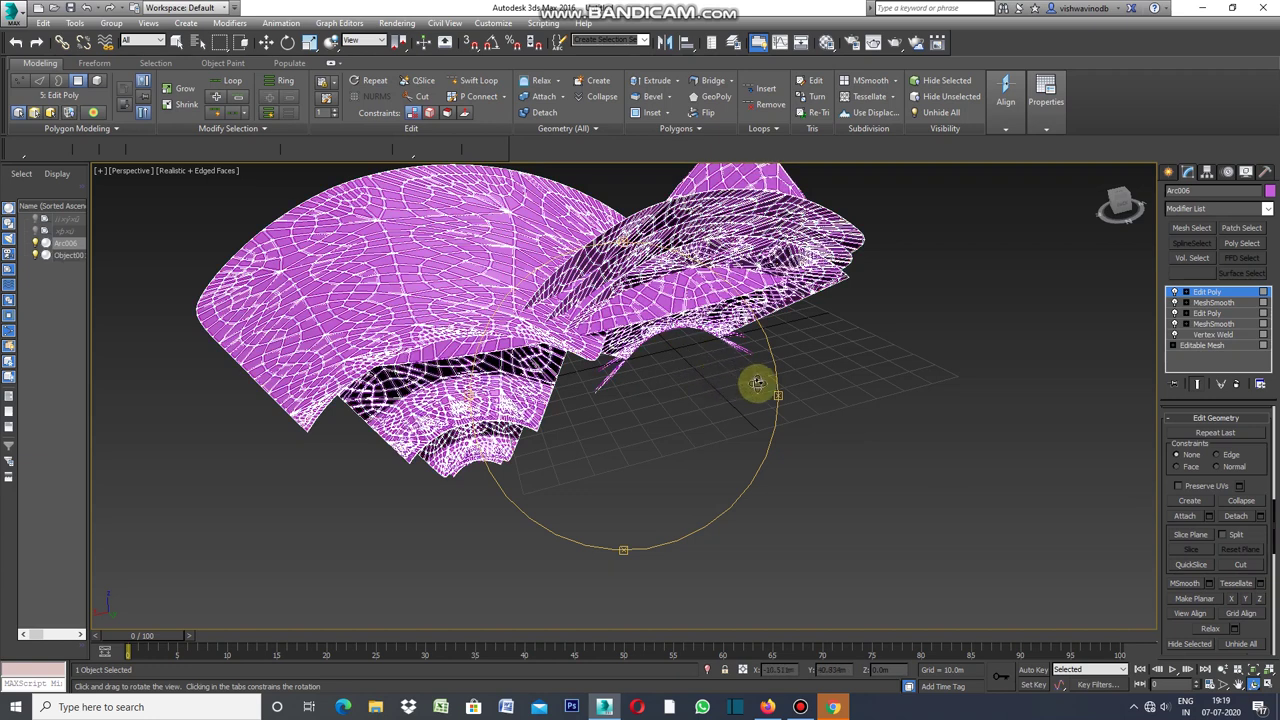
click(1270, 191)
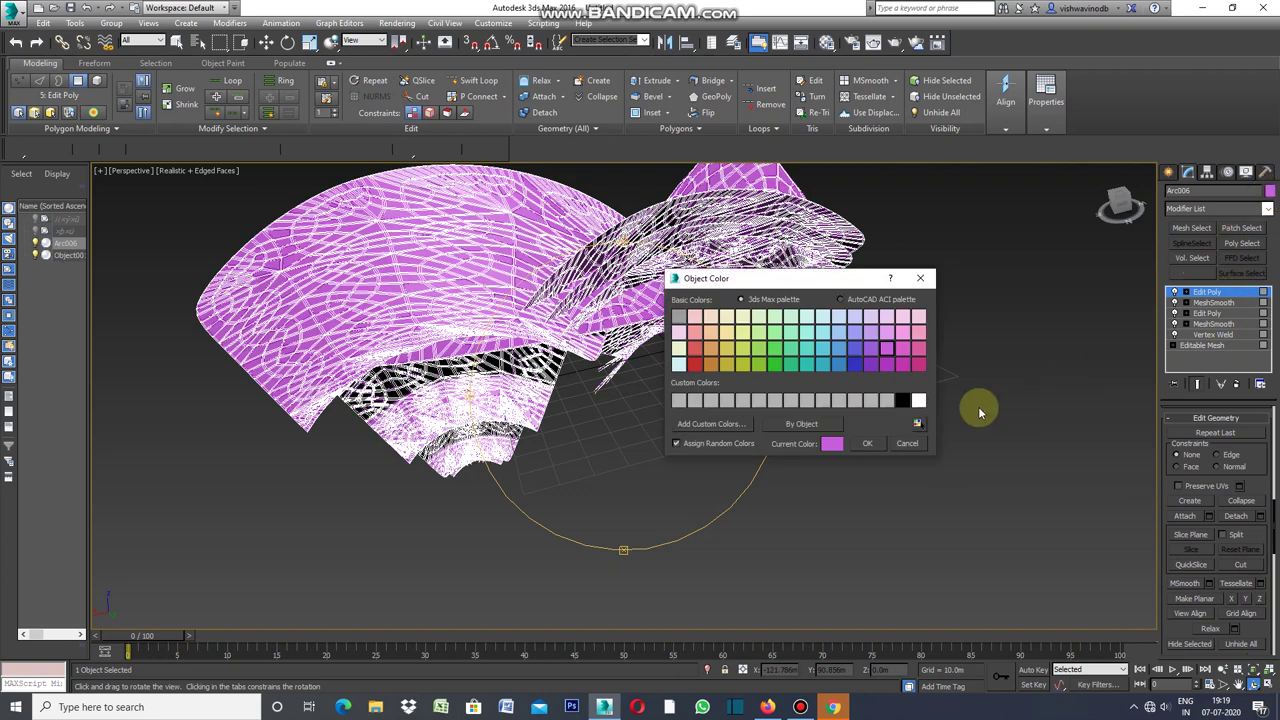
click(867, 443)
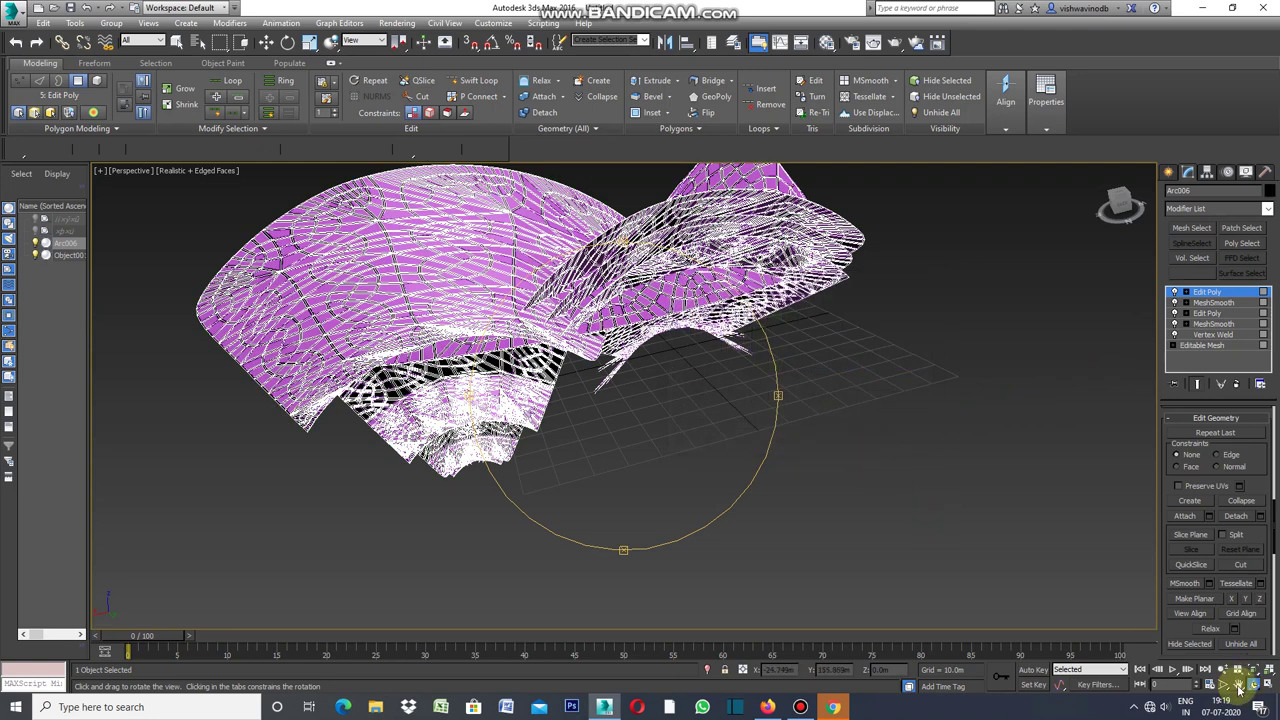
click(1254, 684)
mouse_move(473, 381)
mouse_down()
mouse_move(608, 398)
mouse_move(508, 343)
mouse_move(480, 343)
mouse_up()
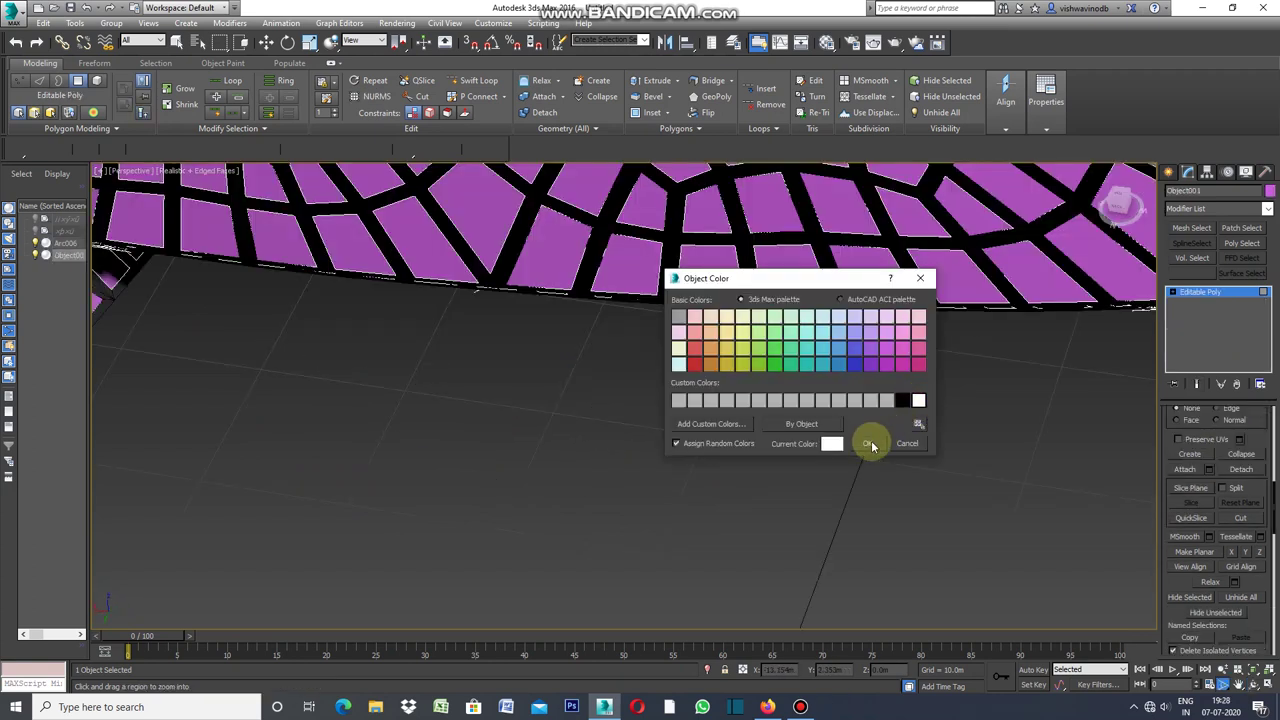
Apply white to Object001, then pan, zoom and orbit to frame the whole pavilion
click(870, 444)
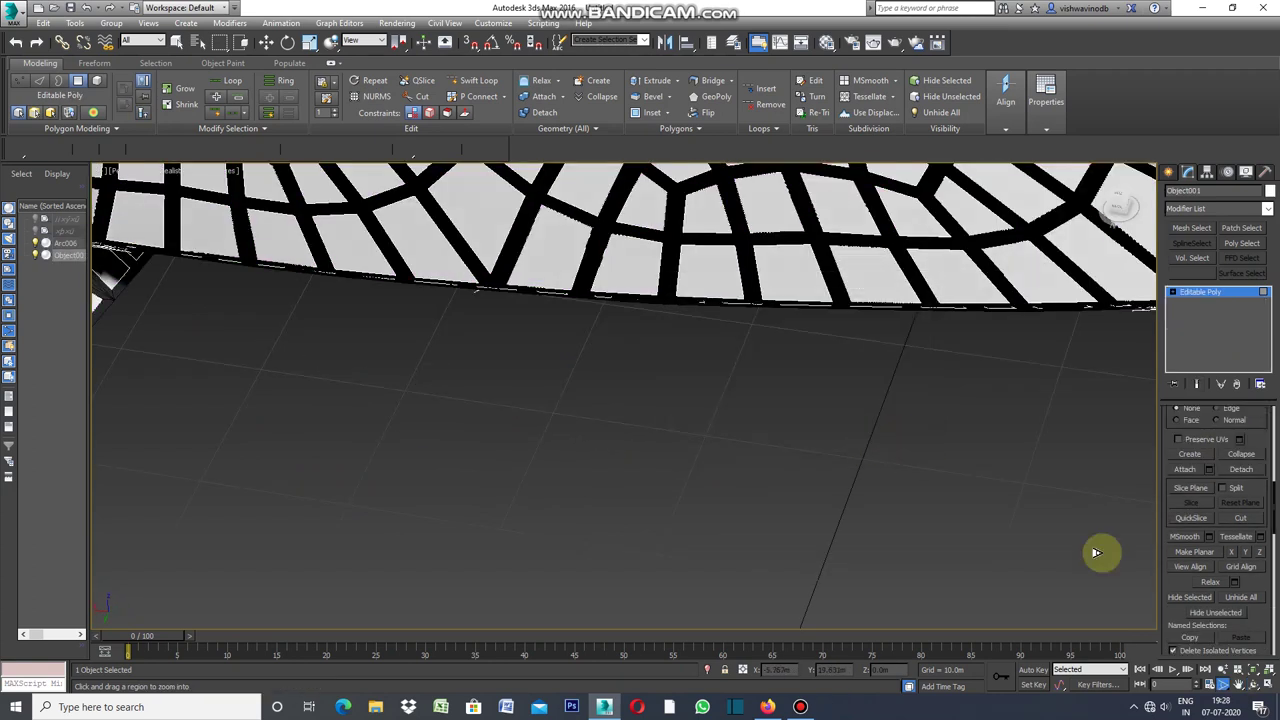
click(1238, 685)
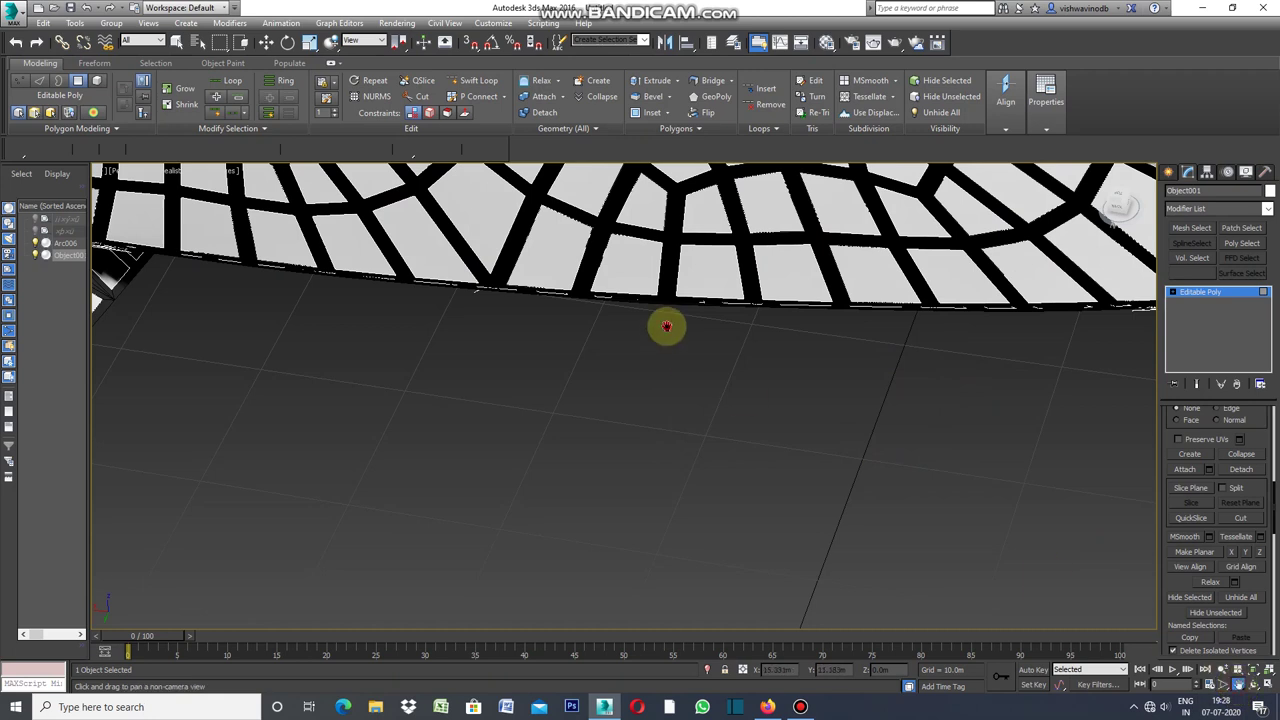
drag(666, 326, 716, 522)
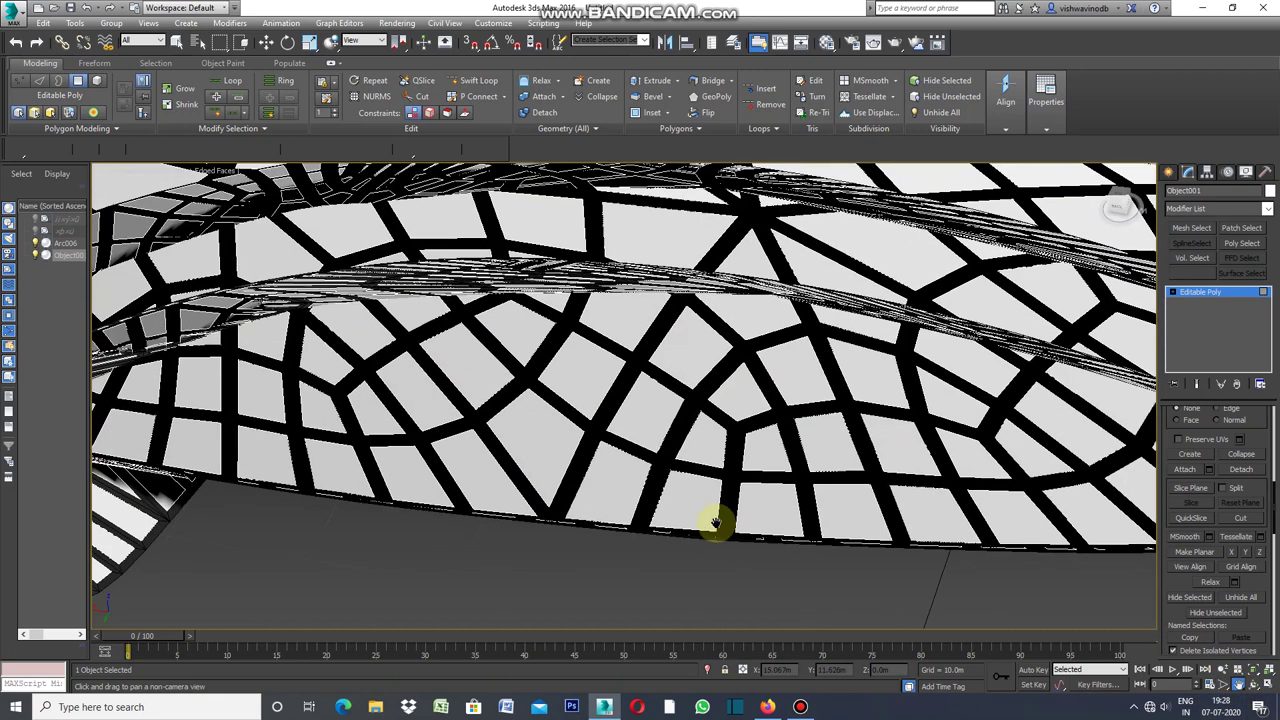
click(1222, 688)
drag(700, 366, 727, 492)
drag(695, 380, 697, 360)
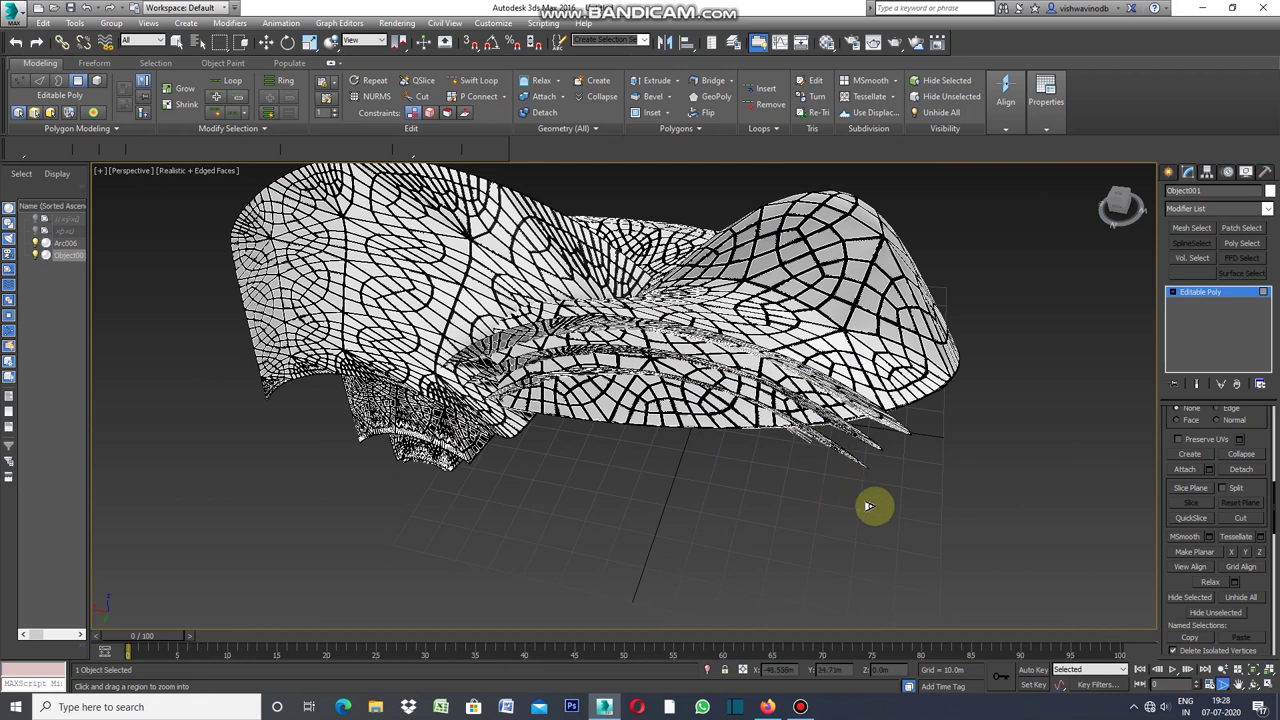
click(1253, 687)
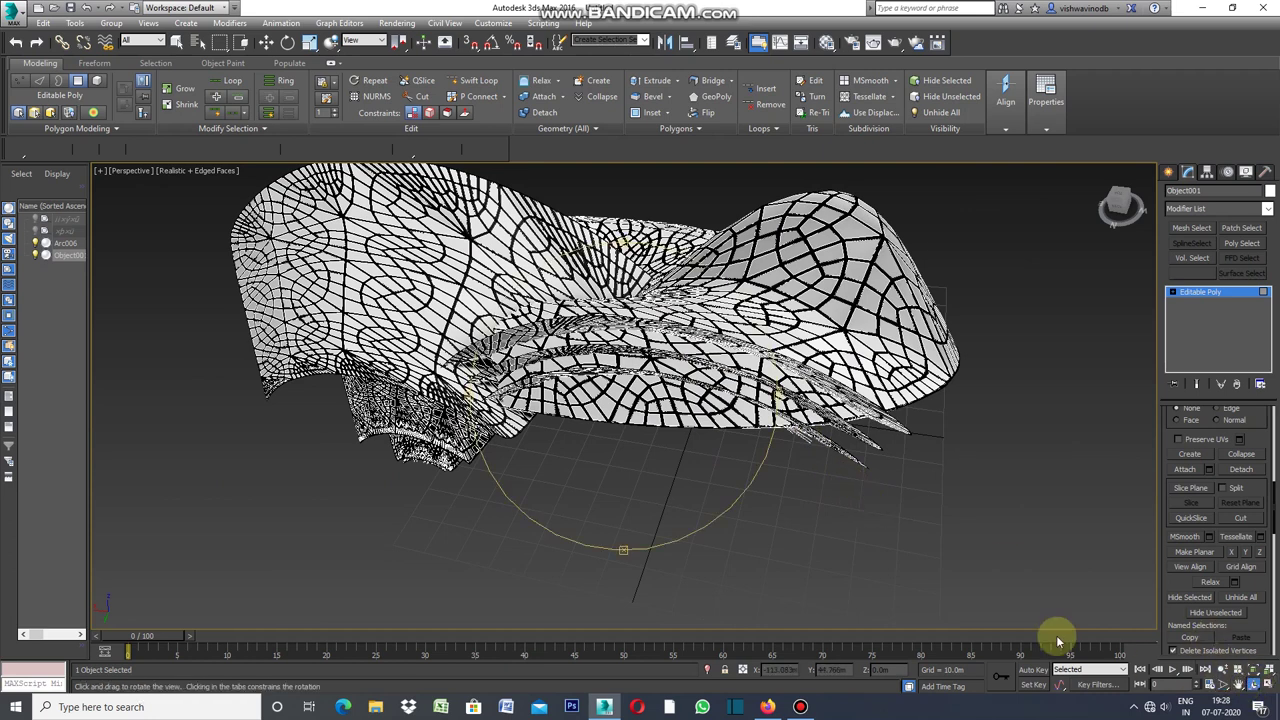
mouse_move(775, 404)
mouse_down()
mouse_move(626, 377)
mouse_move(578, 418)
mouse_move(613, 437)
mouse_move(666, 434)
mouse_move(778, 378)
mouse_up()
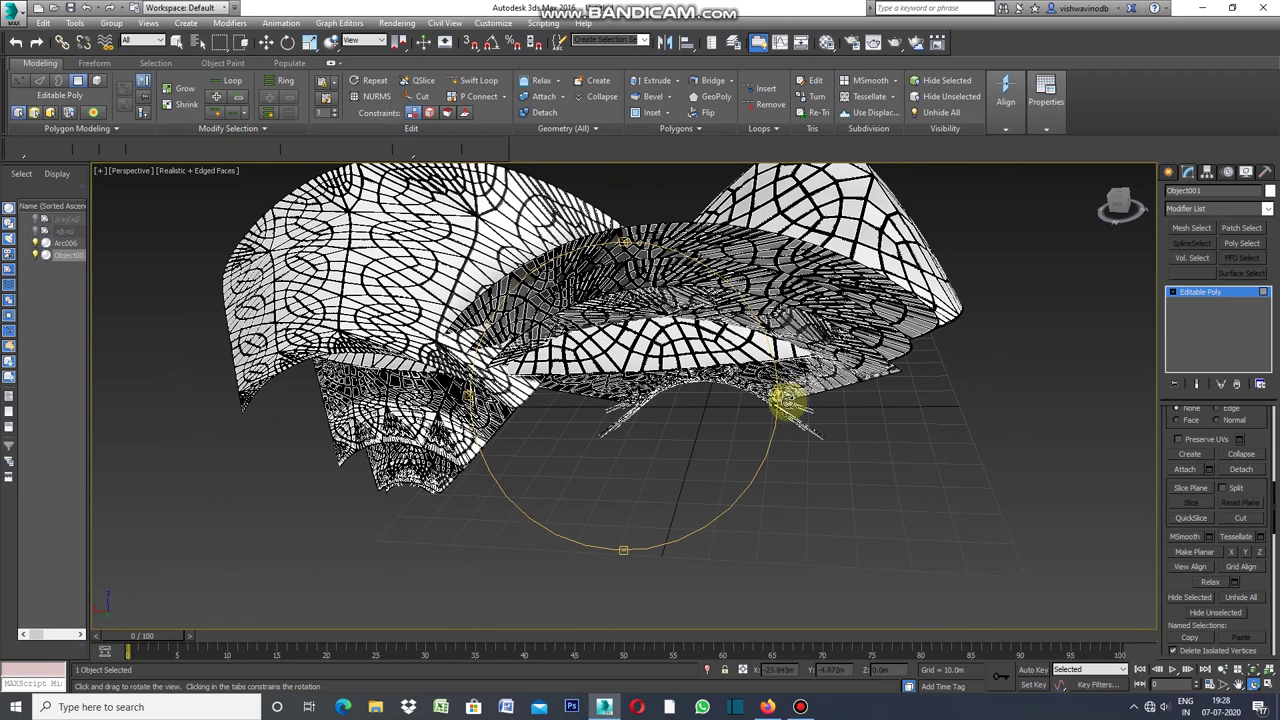
mouse_move(804, 359)
mouse_down()
mouse_move(803, 377)
mouse_move(797, 368)
mouse_up()
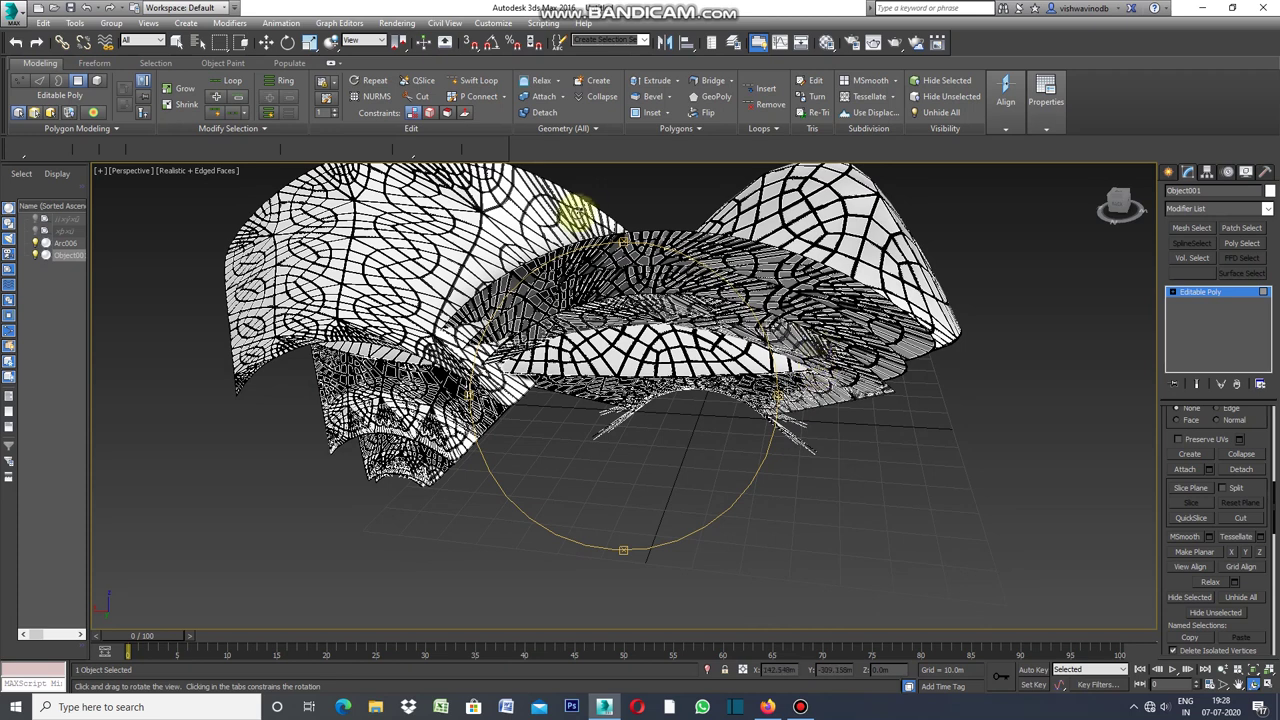
click(179, 45)
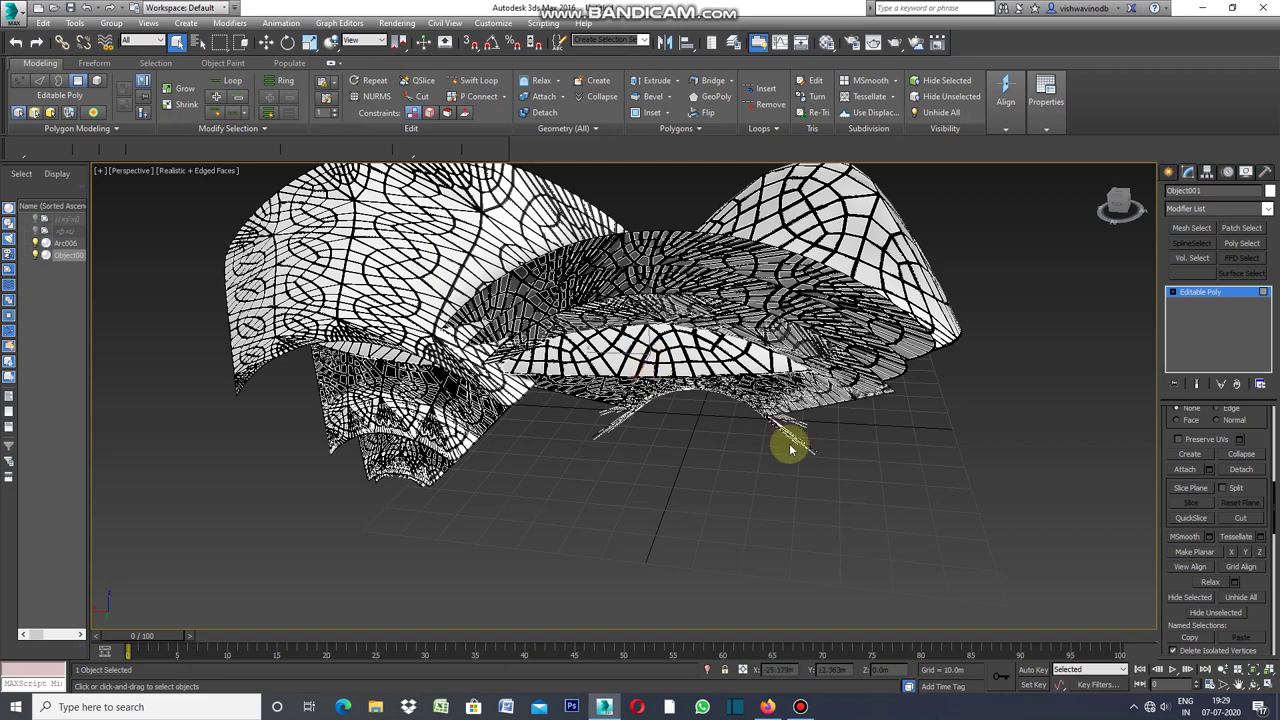
Add a Shell modifier to the canopy Arc006 with a 1.0m outer amount
click(1189, 174)
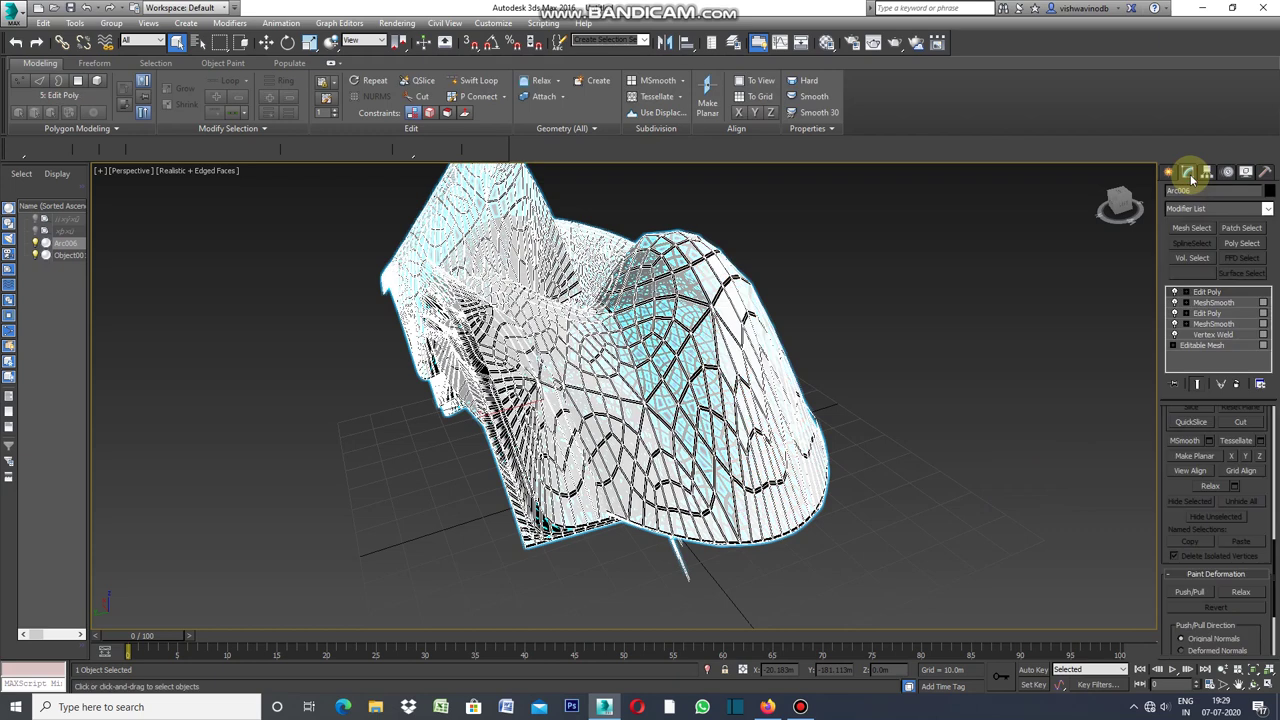
click(1267, 212)
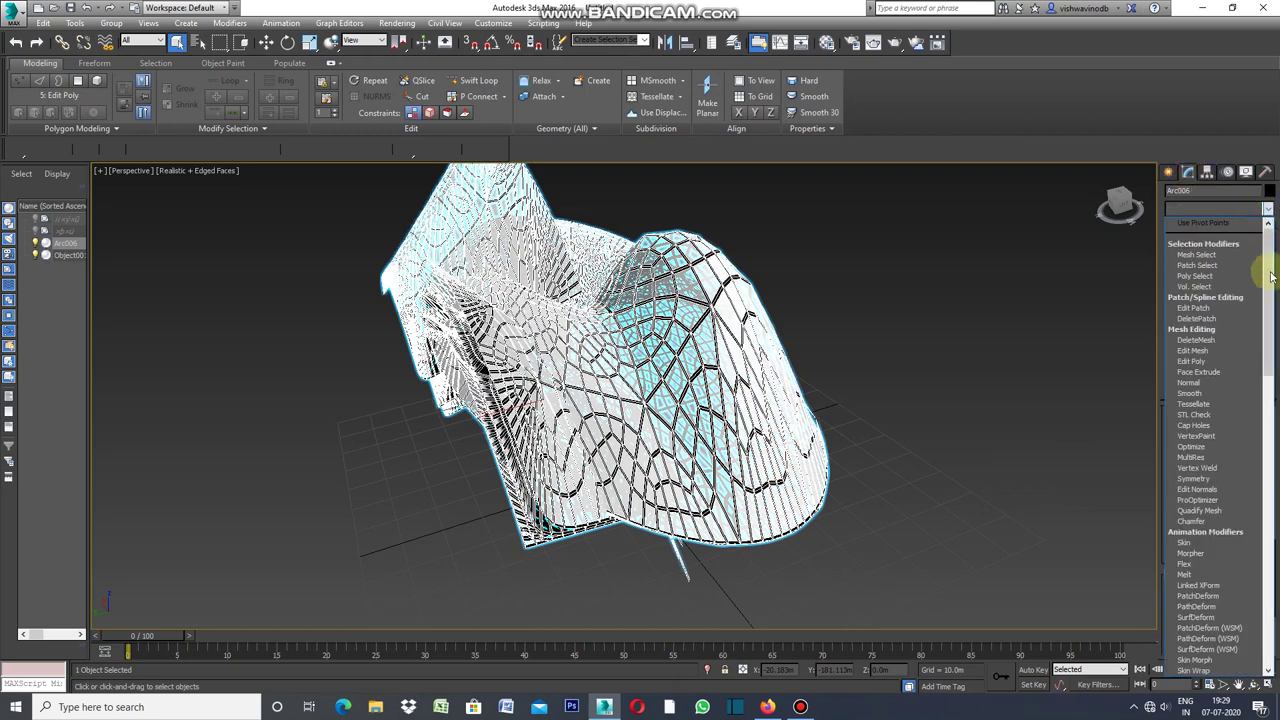
drag(1265, 362, 1266, 529)
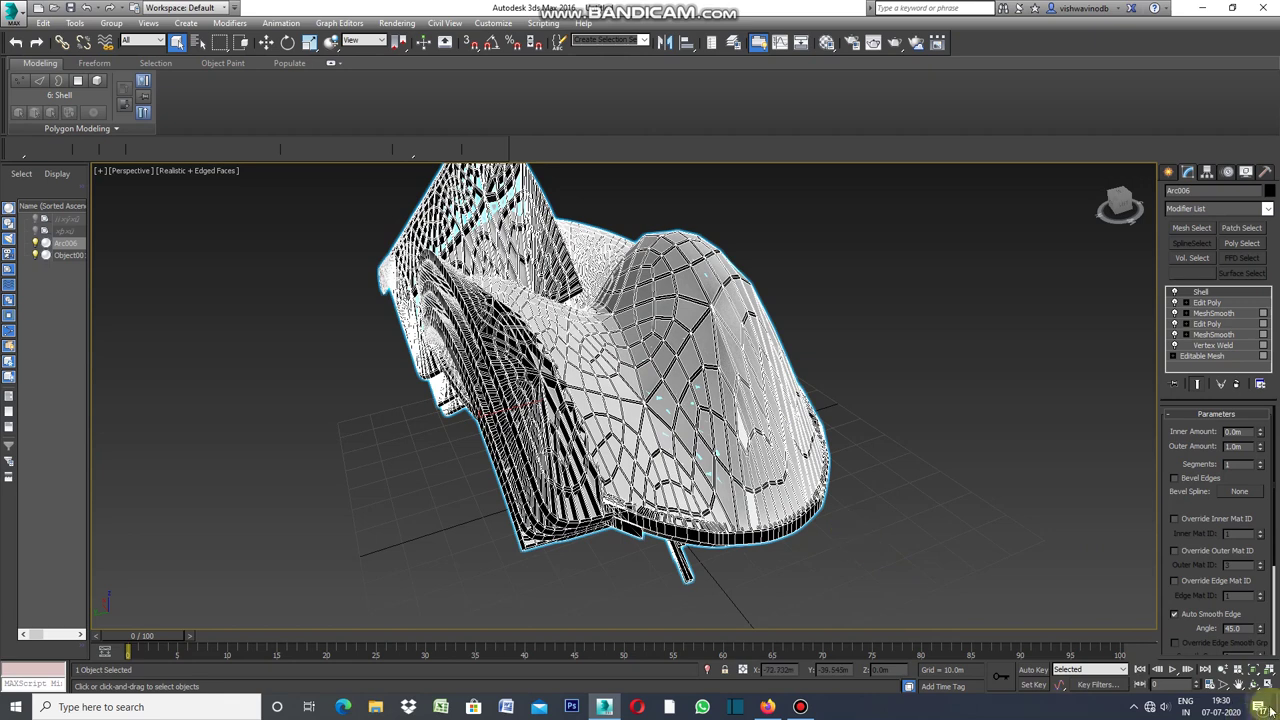
Orbit the perspective view to inspect the thickened lattice canopy
click(1238, 684)
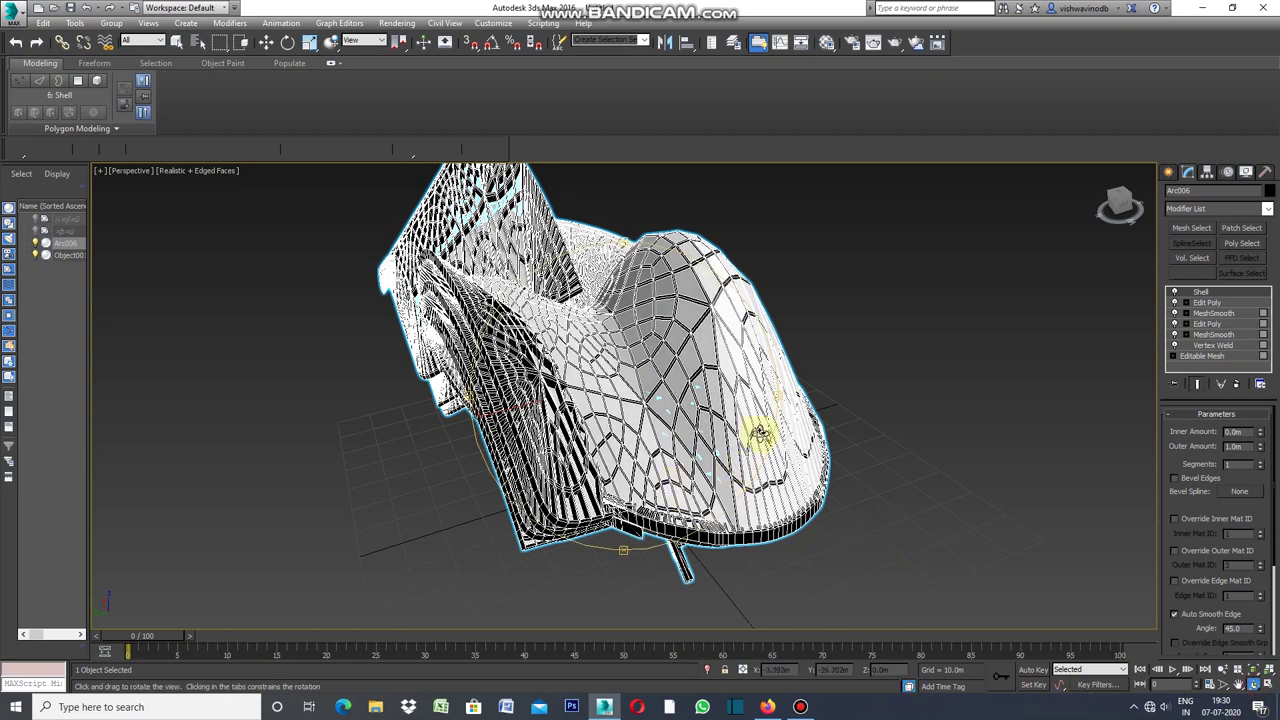
mouse_move(775, 405)
mouse_down()
mouse_move(697, 411)
mouse_move(695, 386)
mouse_move(771, 380)
mouse_move(809, 394)
mouse_move(829, 409)
mouse_move(814, 443)
mouse_move(793, 425)
mouse_move(817, 403)
mouse_move(909, 360)
mouse_move(874, 371)
mouse_move(836, 412)
mouse_move(789, 385)
mouse_up()
drag(790, 385, 788, 383)
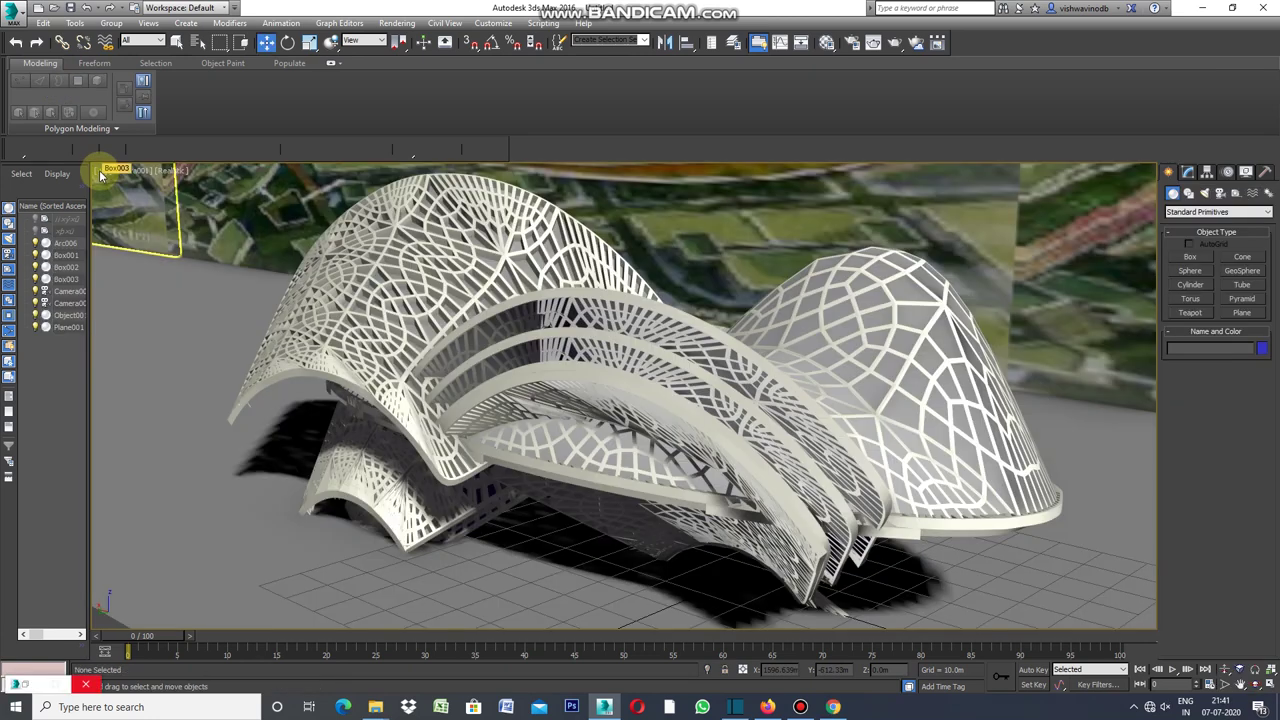
Restore the four-view layout and shift a camera sideways in the Top view
click(100, 172)
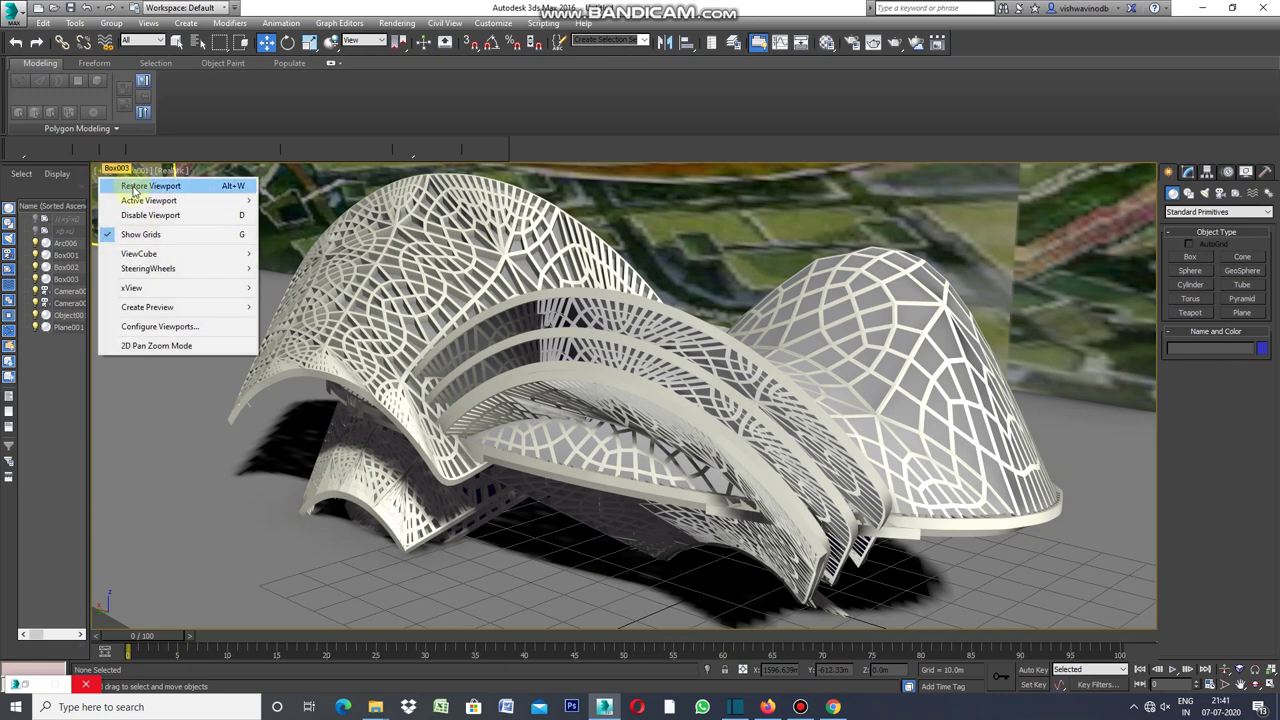
click(136, 187)
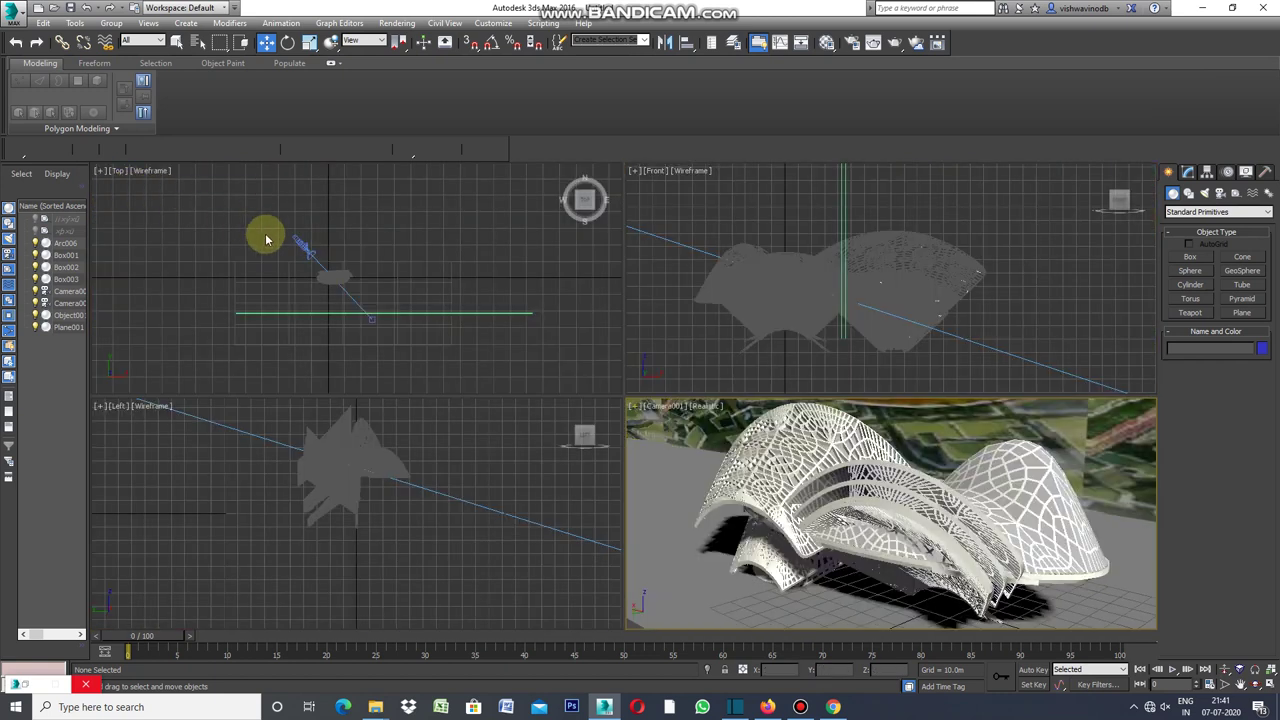
click(299, 248)
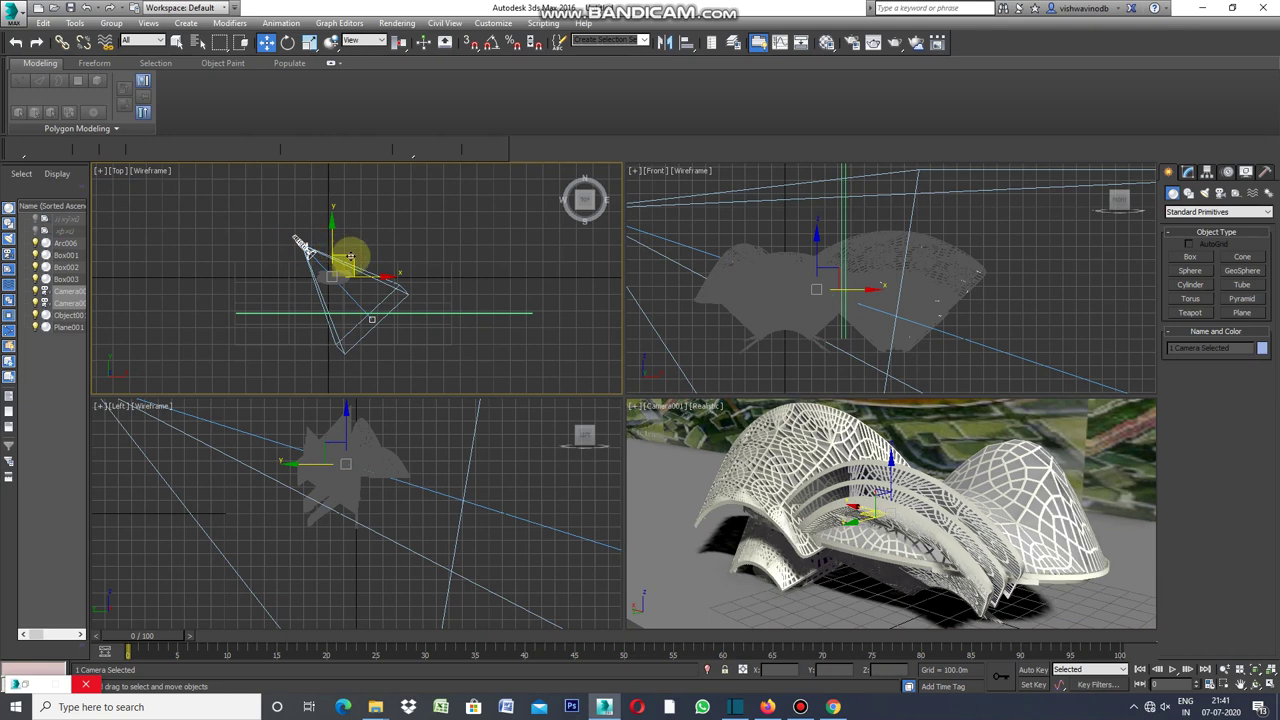
drag(350, 259, 296, 242)
Nudge Camera001 slightly to refine its framing, then activate the Camera view
click(296, 242)
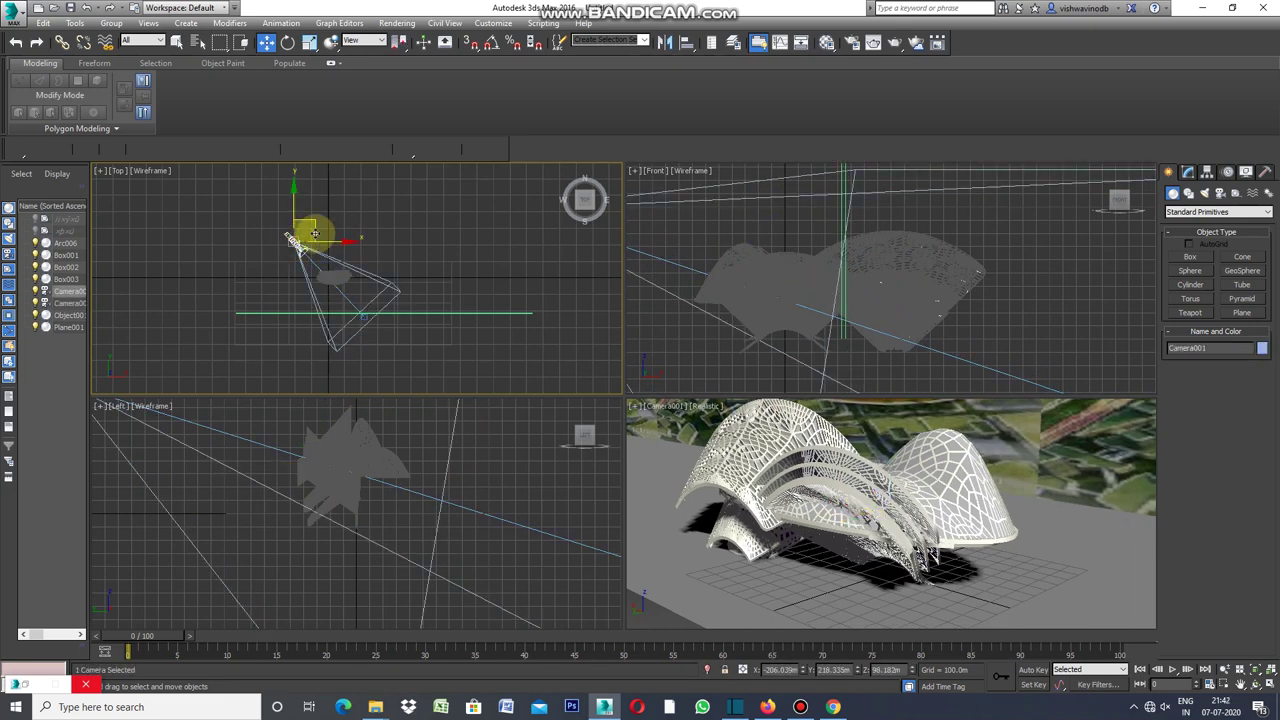
drag(318, 236, 321, 242)
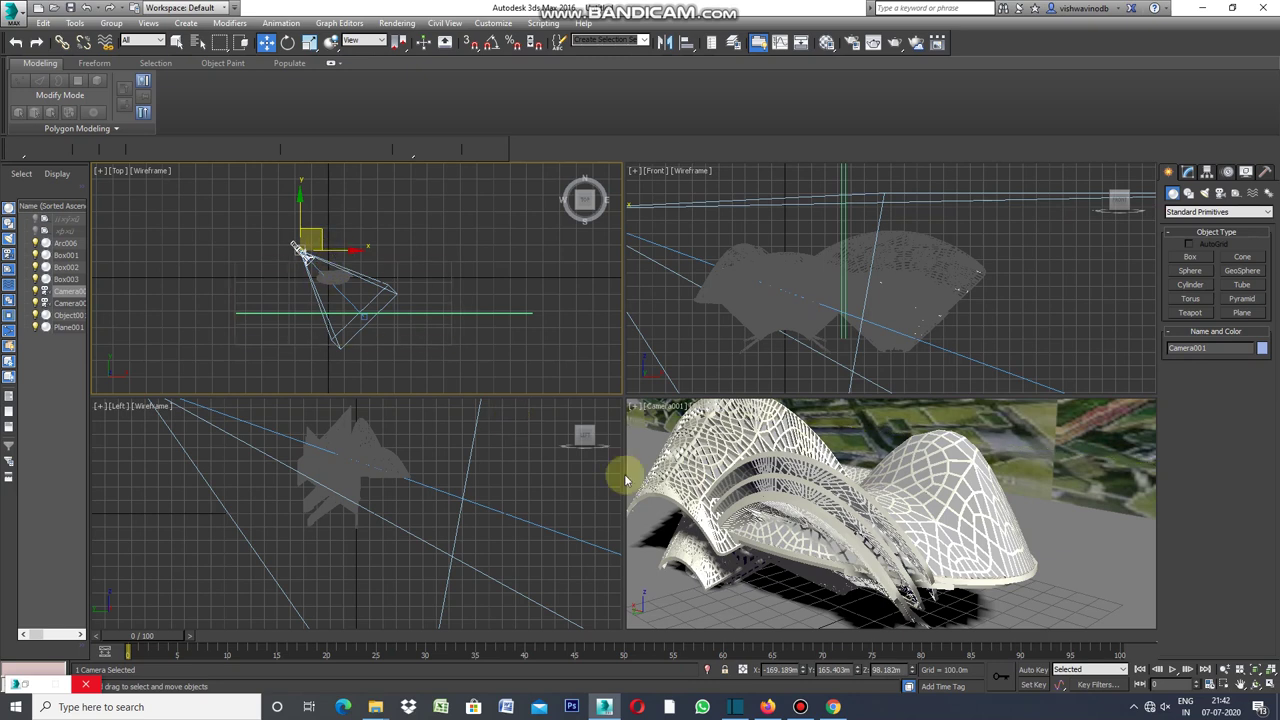
click(634, 412)
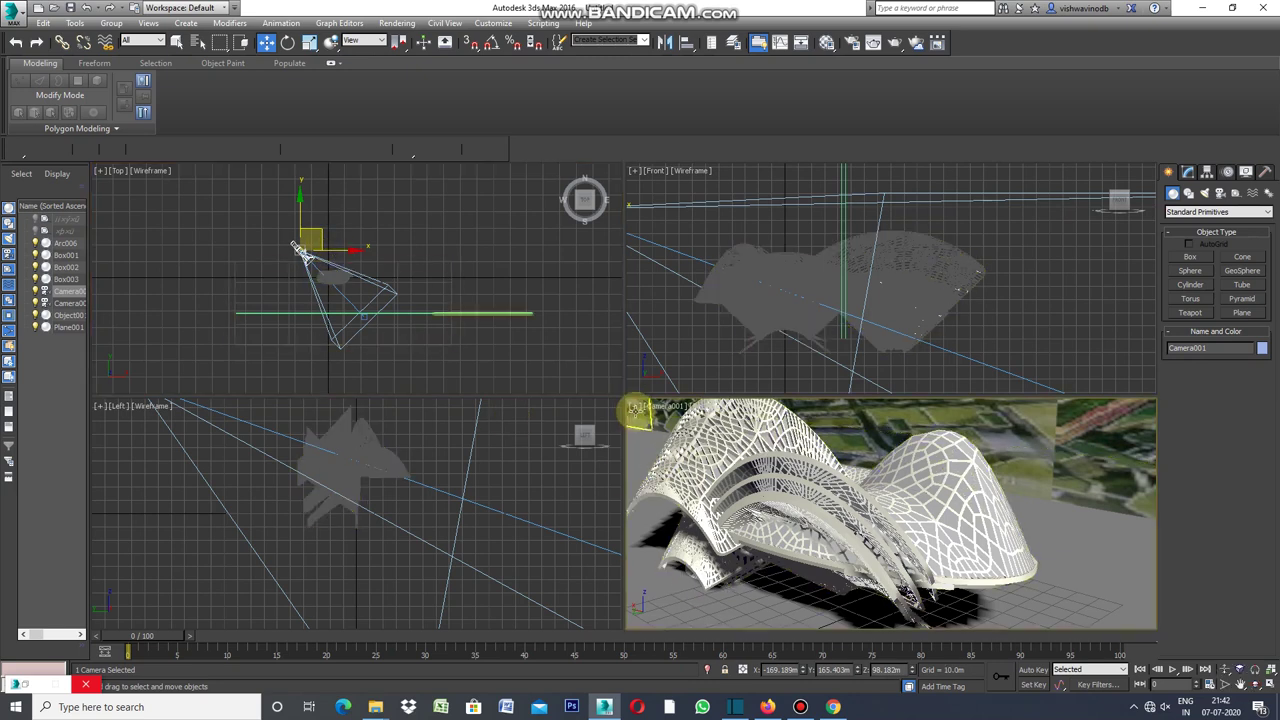
click(634, 412)
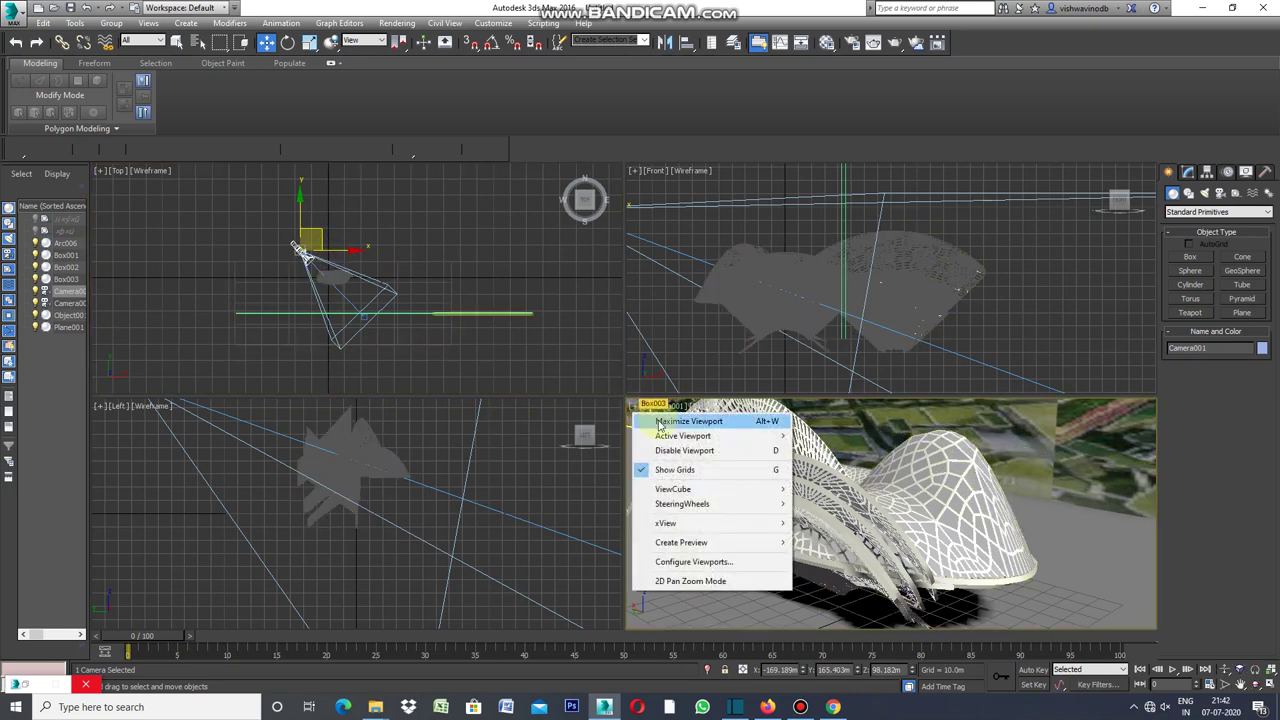
Maximize the Camera view and walk Camera001 forward in under the canopy
click(634, 420)
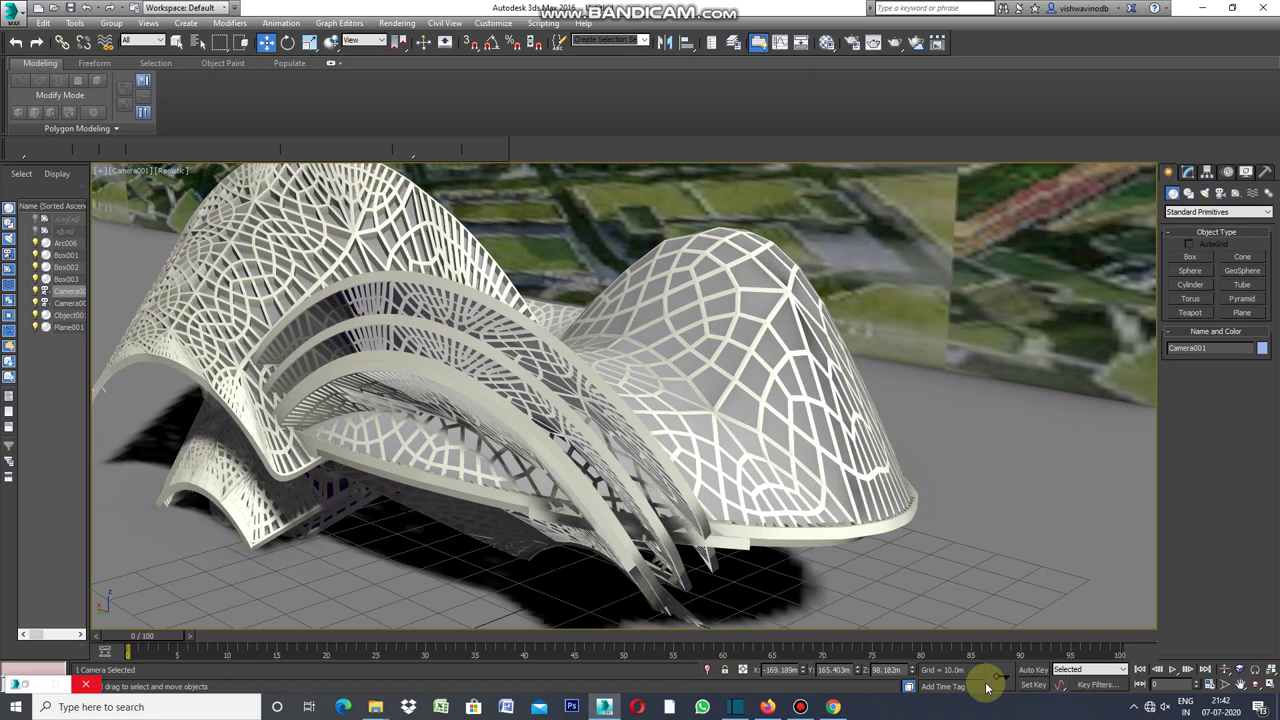
key(Up)
key(w)
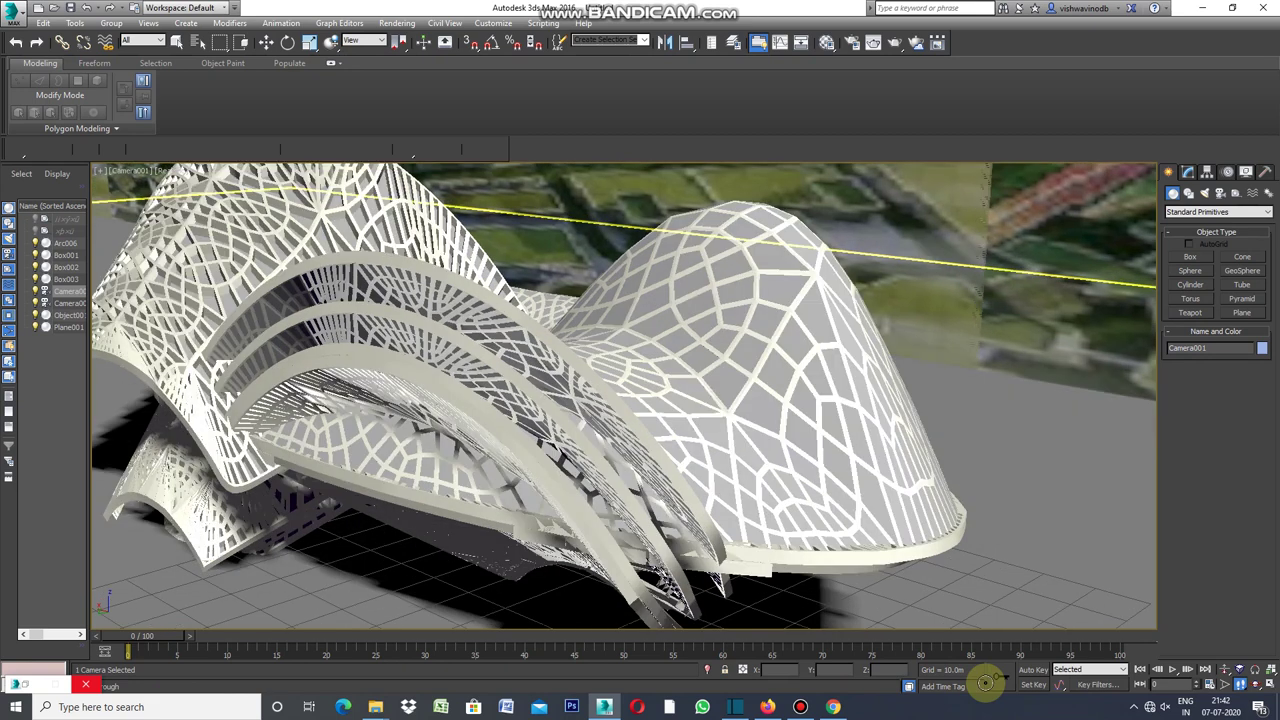
key(w)
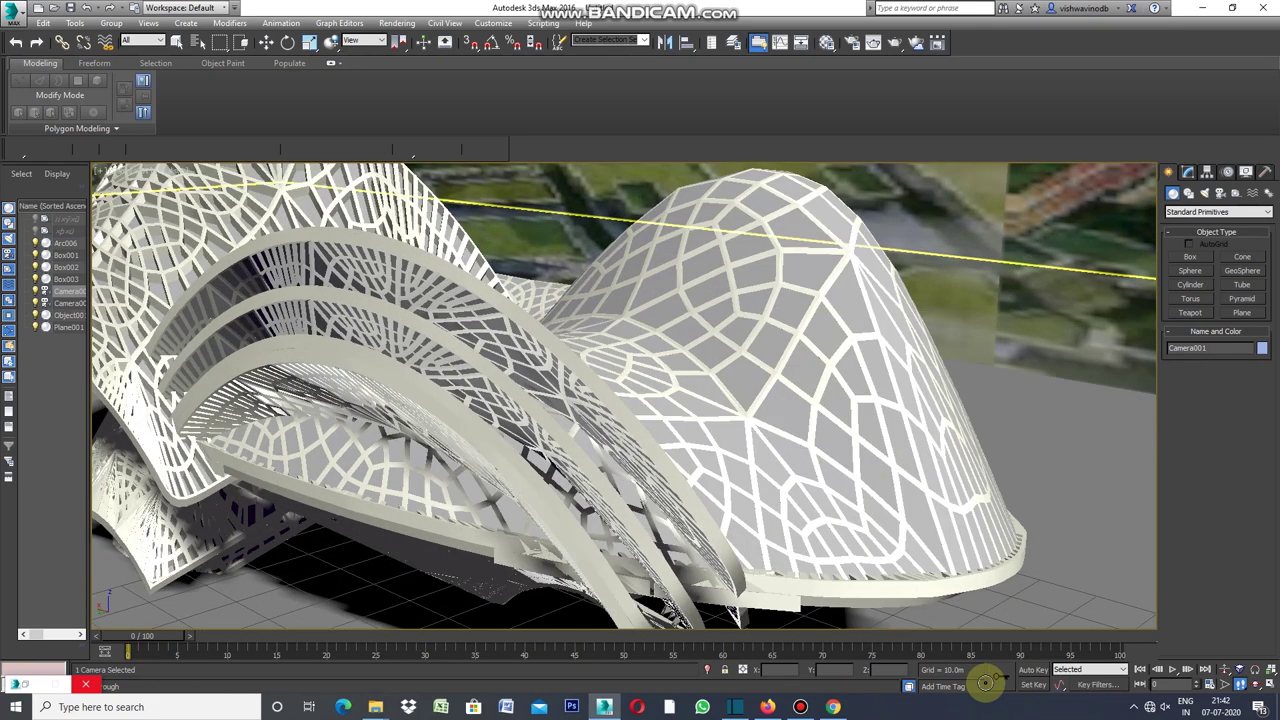
key(w)
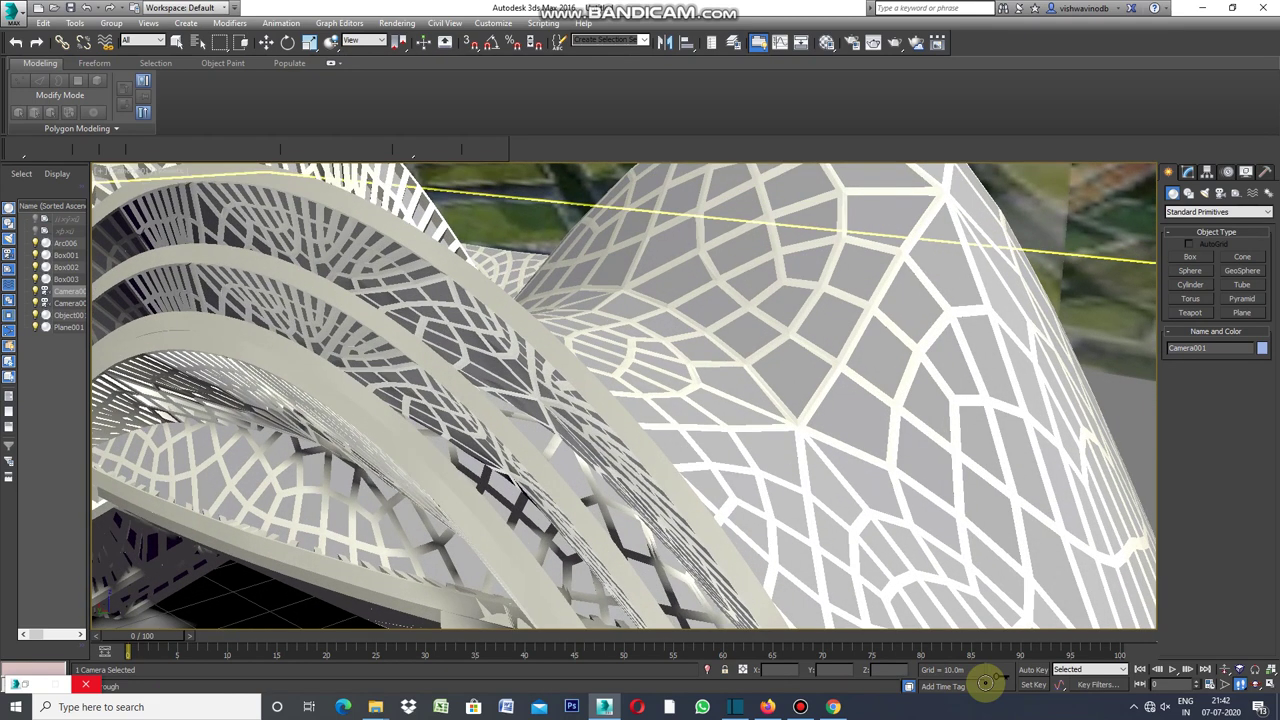
key(w)
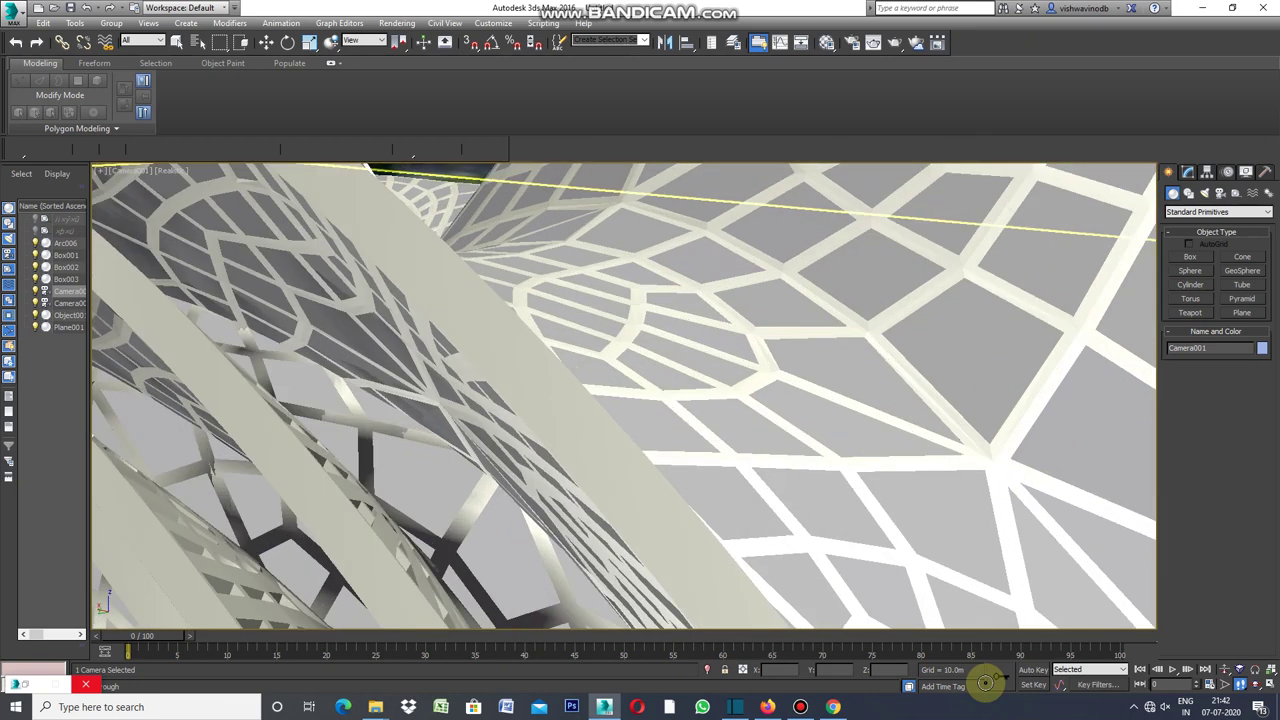
Back Camera001 away and strafe it sideways, then exit walkthrough and restore four views
key(s)
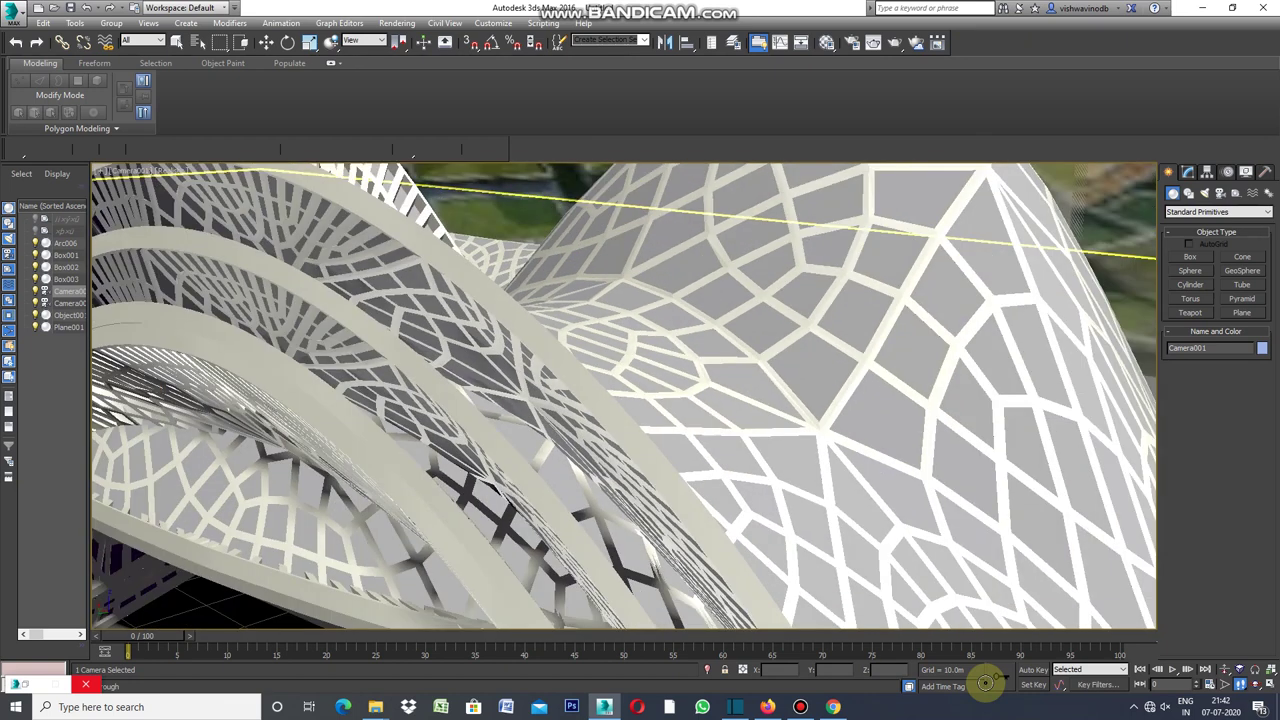
key(s)
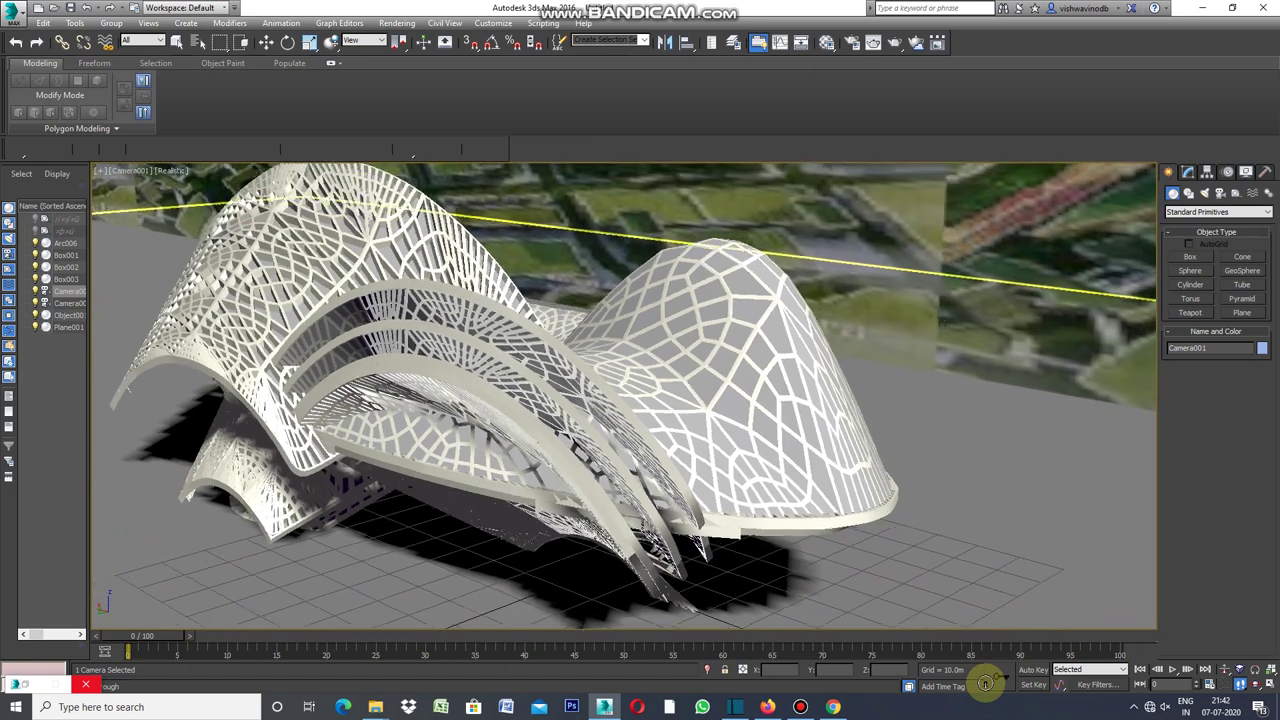
key(s)
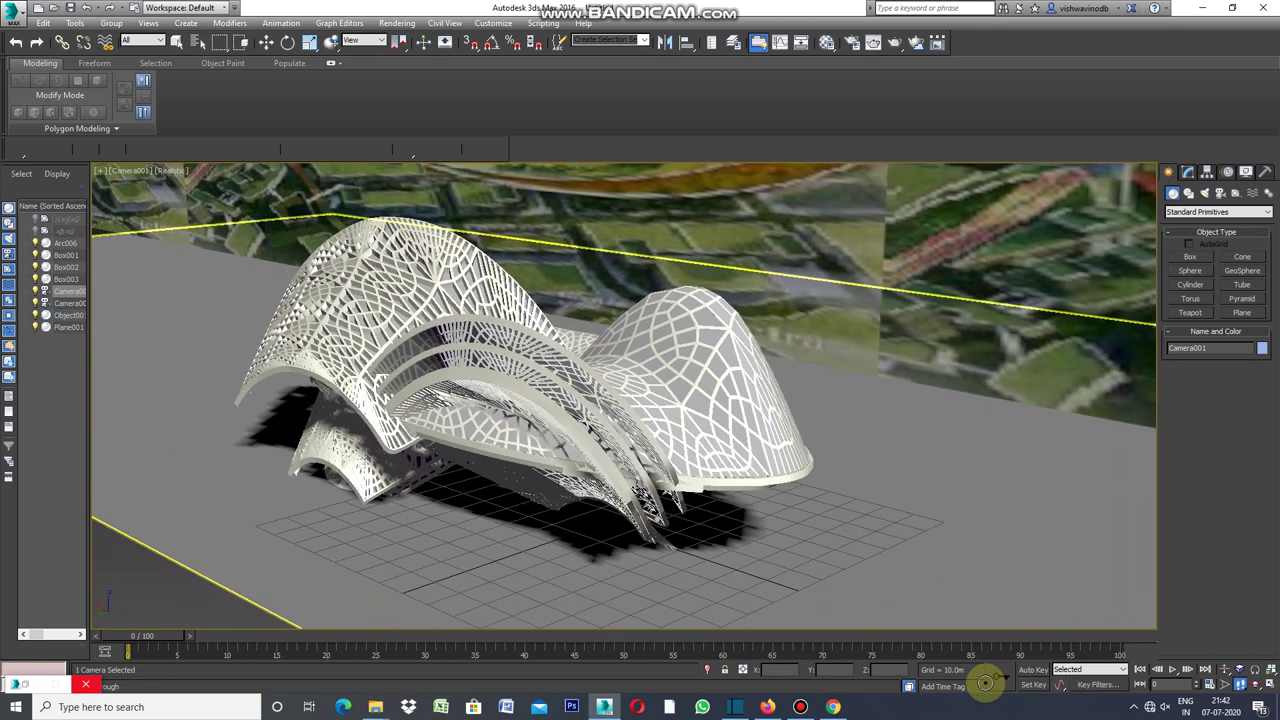
key(s)
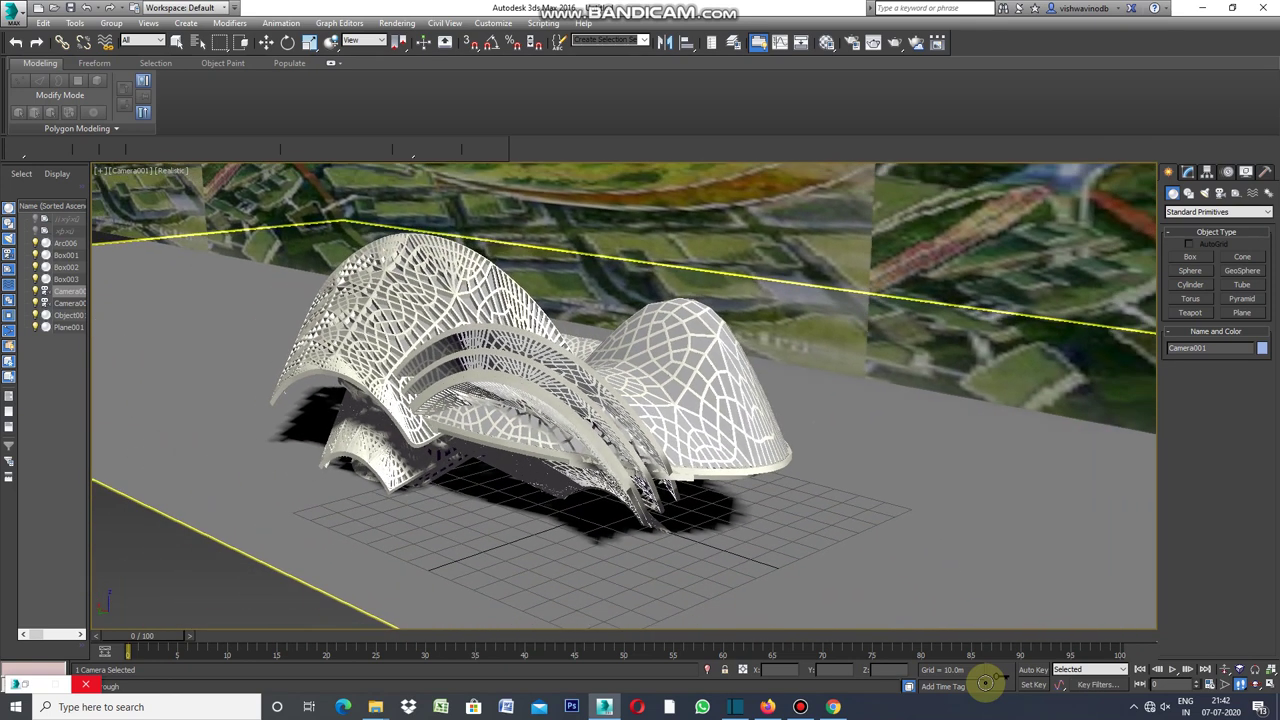
key(d)
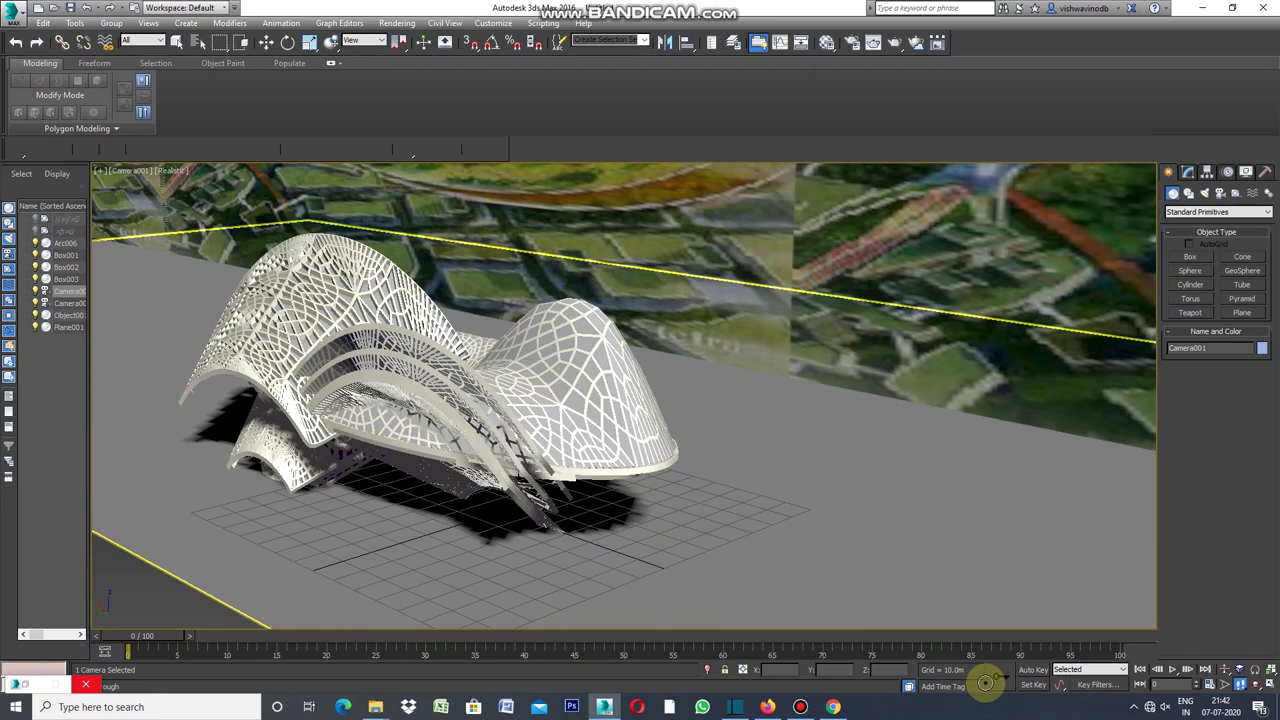
key(a)
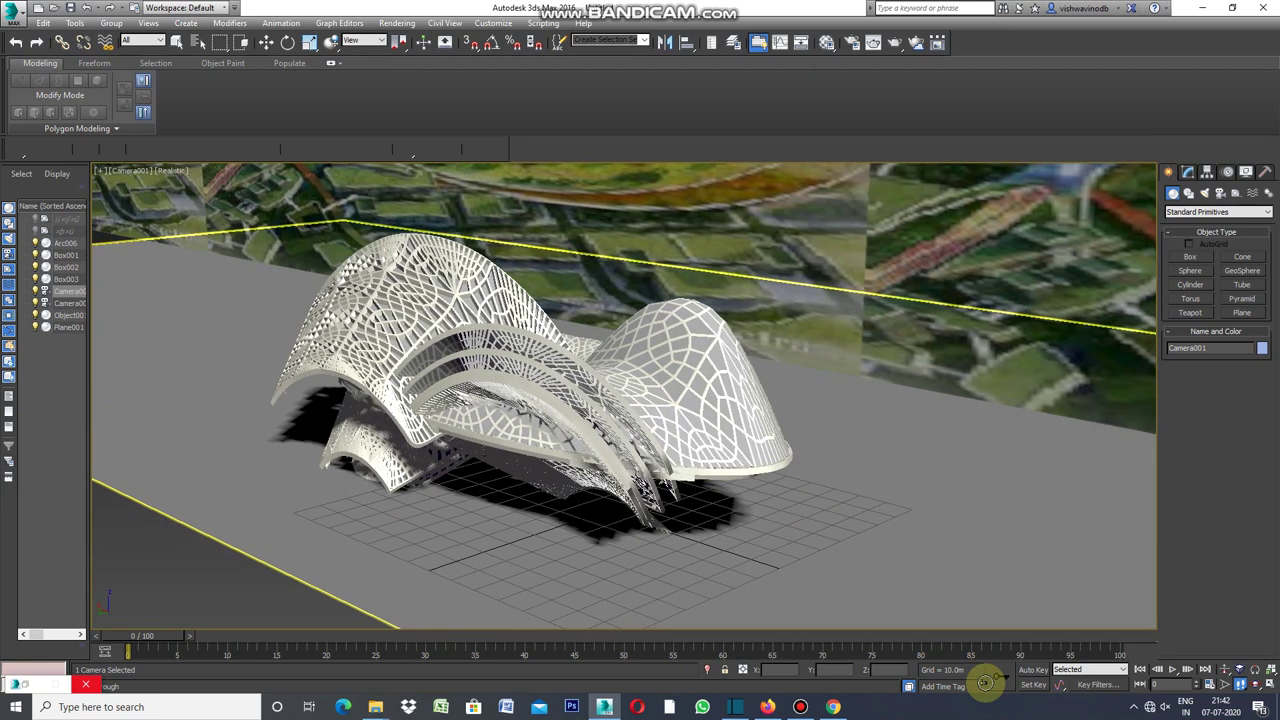
key(a)
key(a)
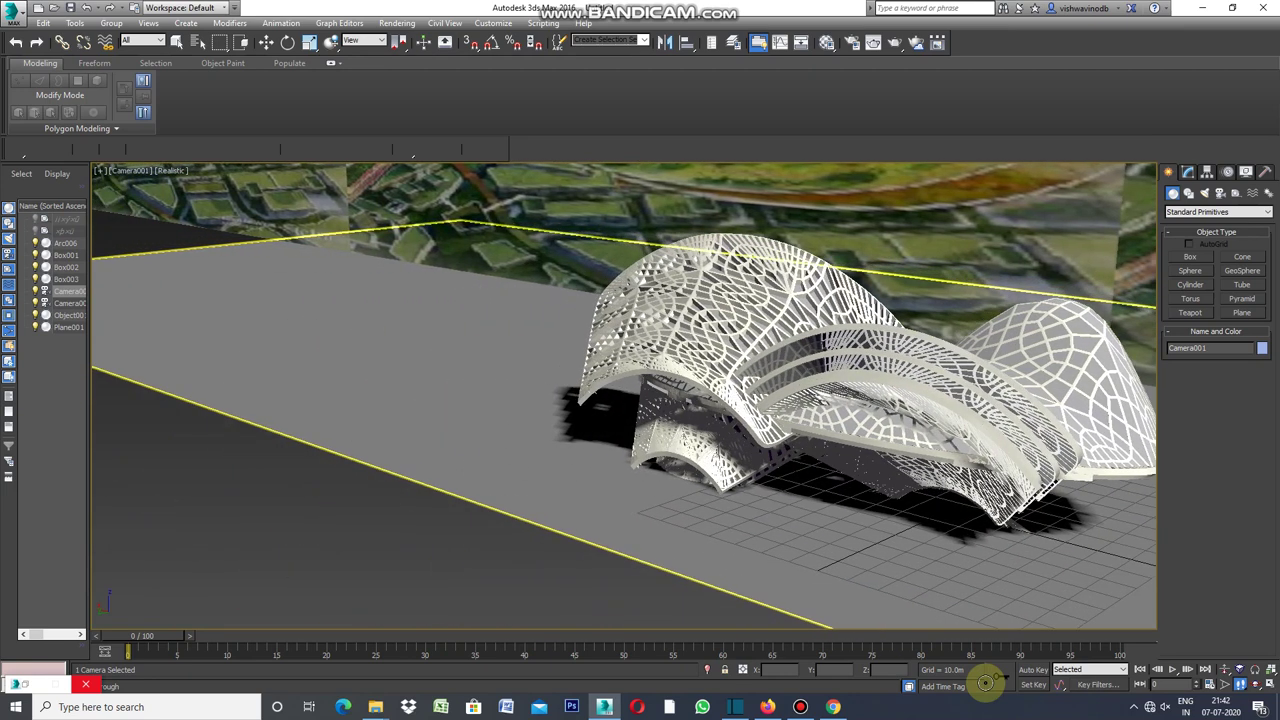
key(alt+w)
click(357, 287)
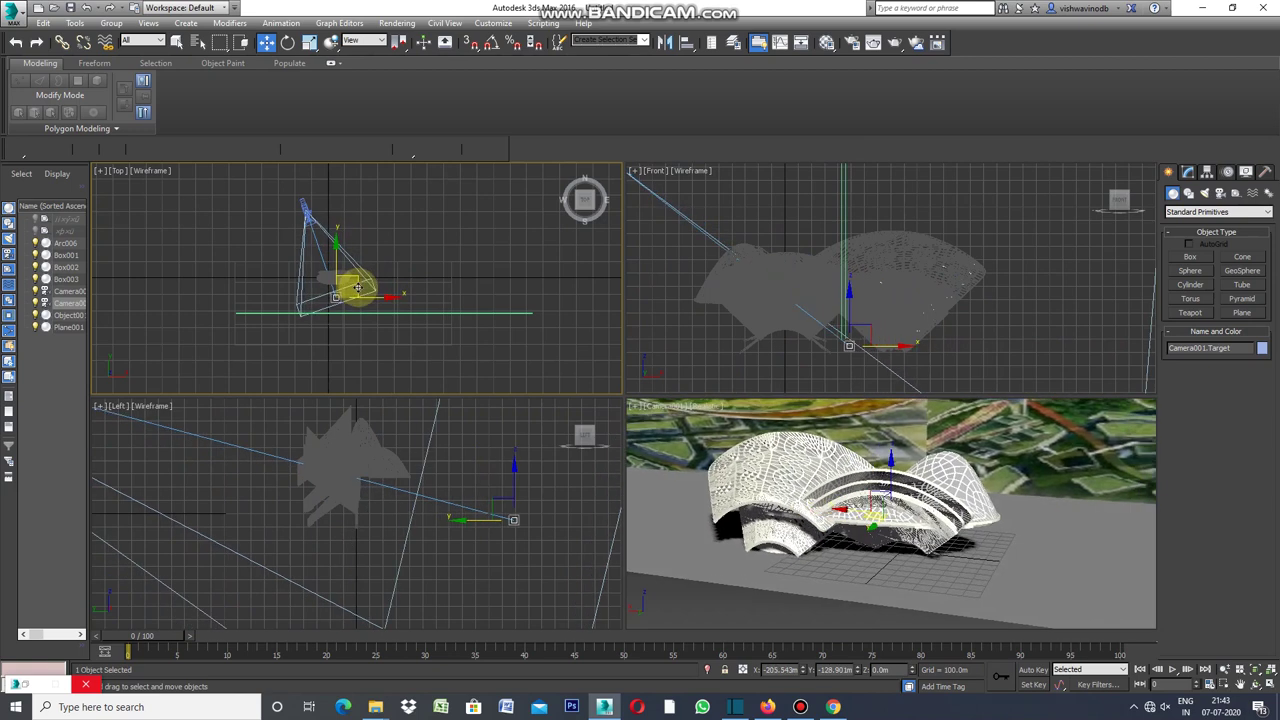
In the Top view, reposition Camera001 and its target to re-aim across the canopy
click(310, 212)
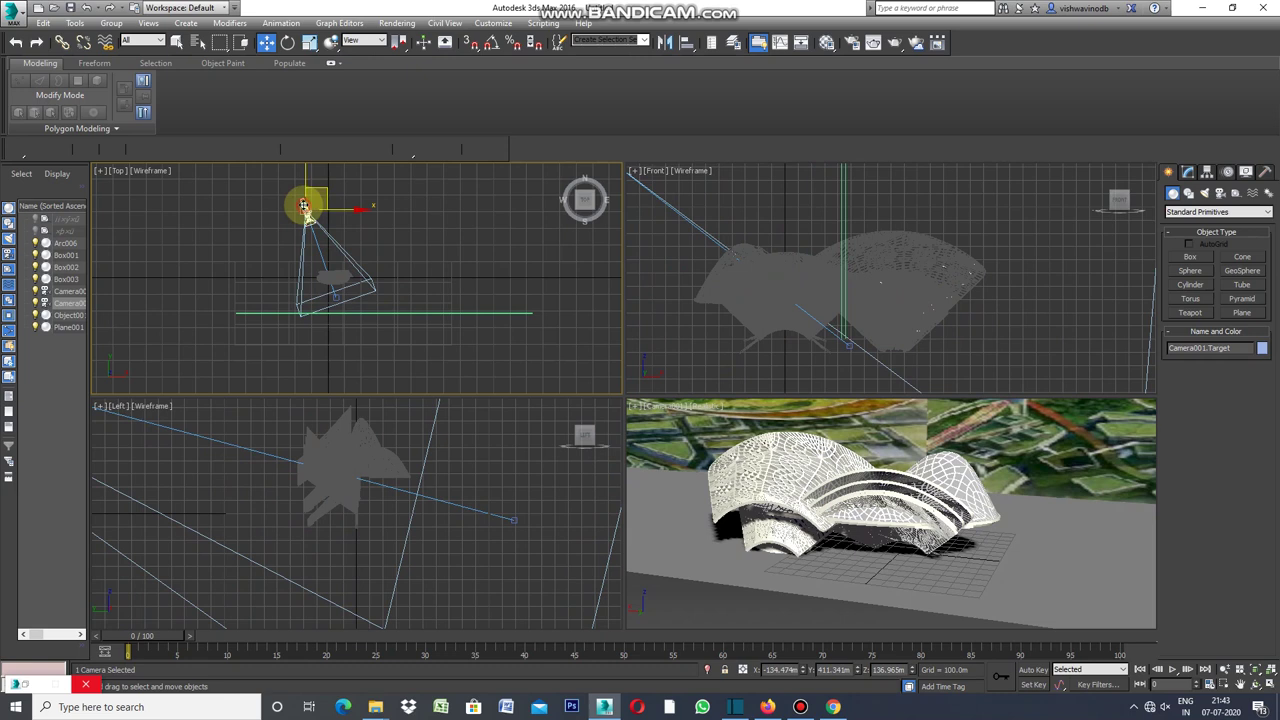
mouse_move(334, 209)
mouse_down()
mouse_move(380, 213)
mouse_move(404, 240)
mouse_move(391, 189)
mouse_move(391, 214)
mouse_up()
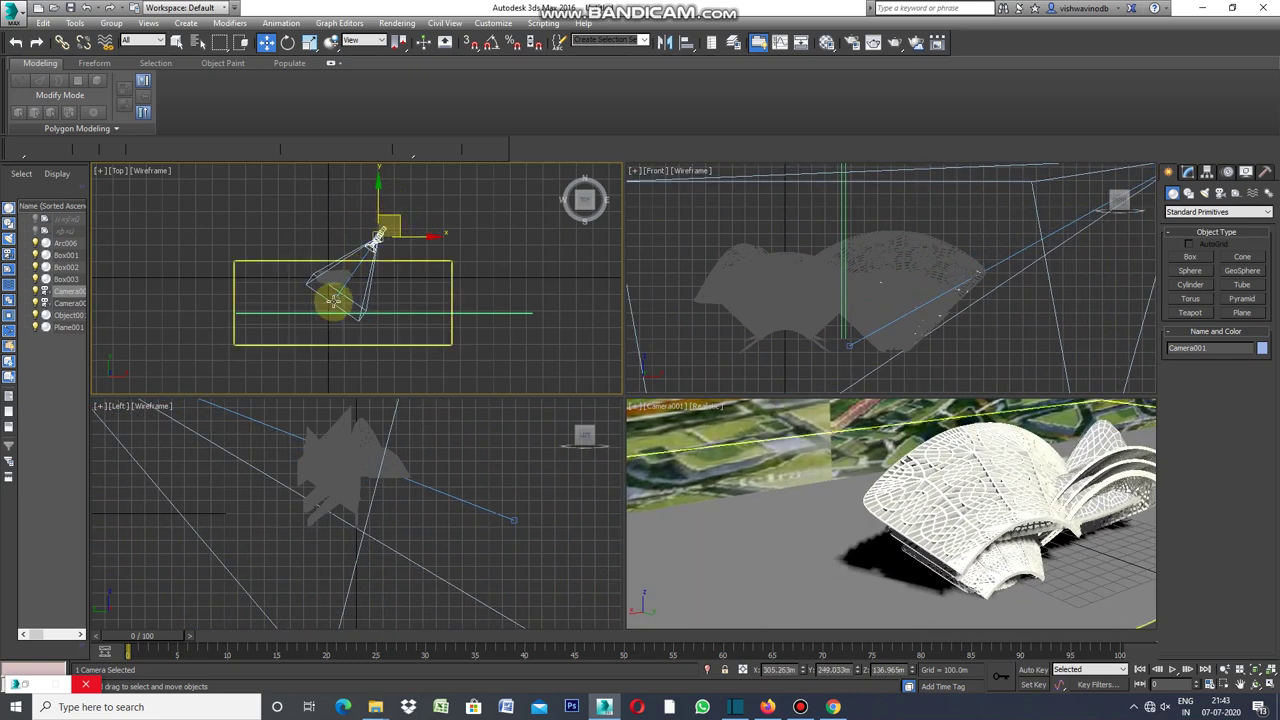
click(337, 297)
drag(363, 298, 340, 297)
click(378, 238)
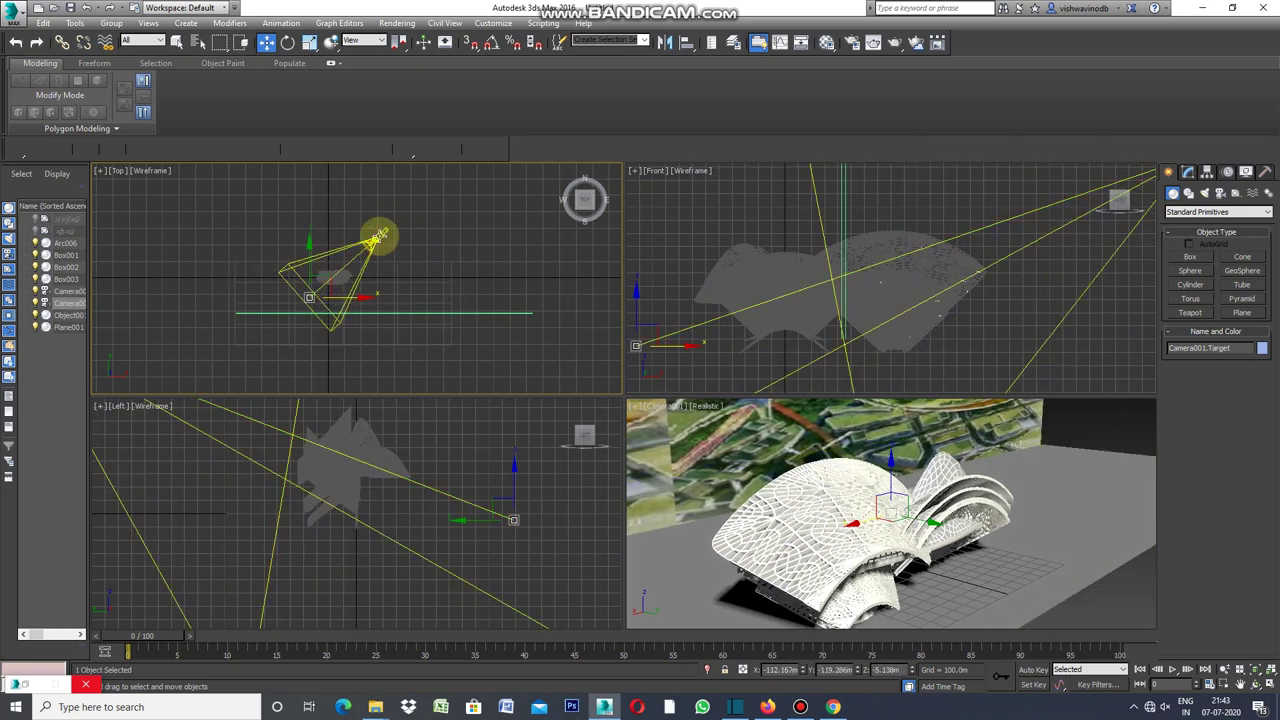
drag(374, 237, 360, 250)
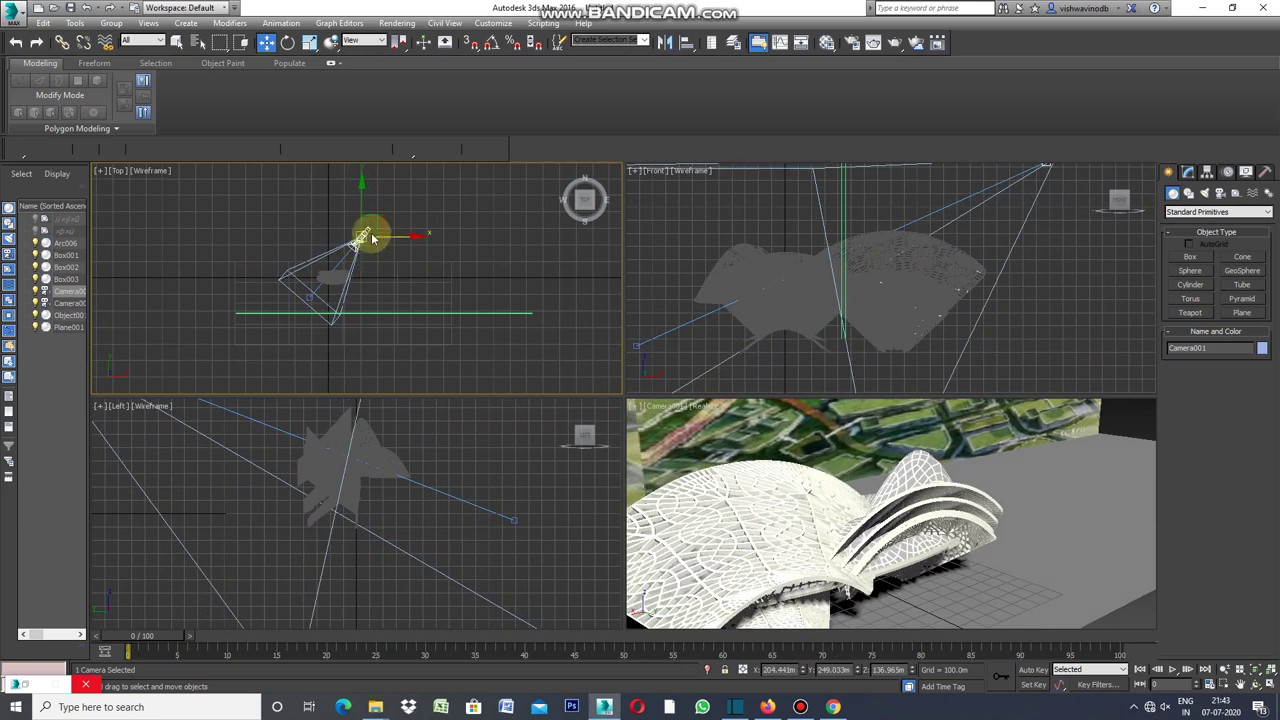
click(312, 296)
drag(312, 296, 317, 310)
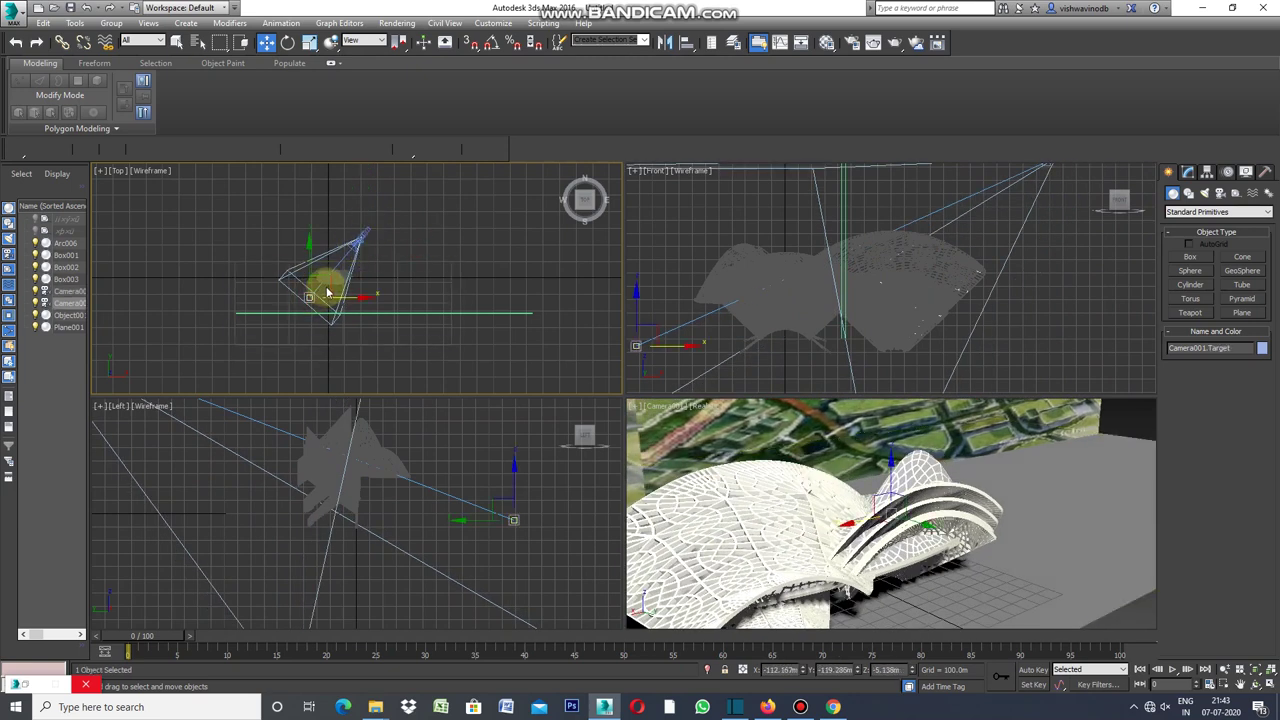
drag(317, 310, 312, 314)
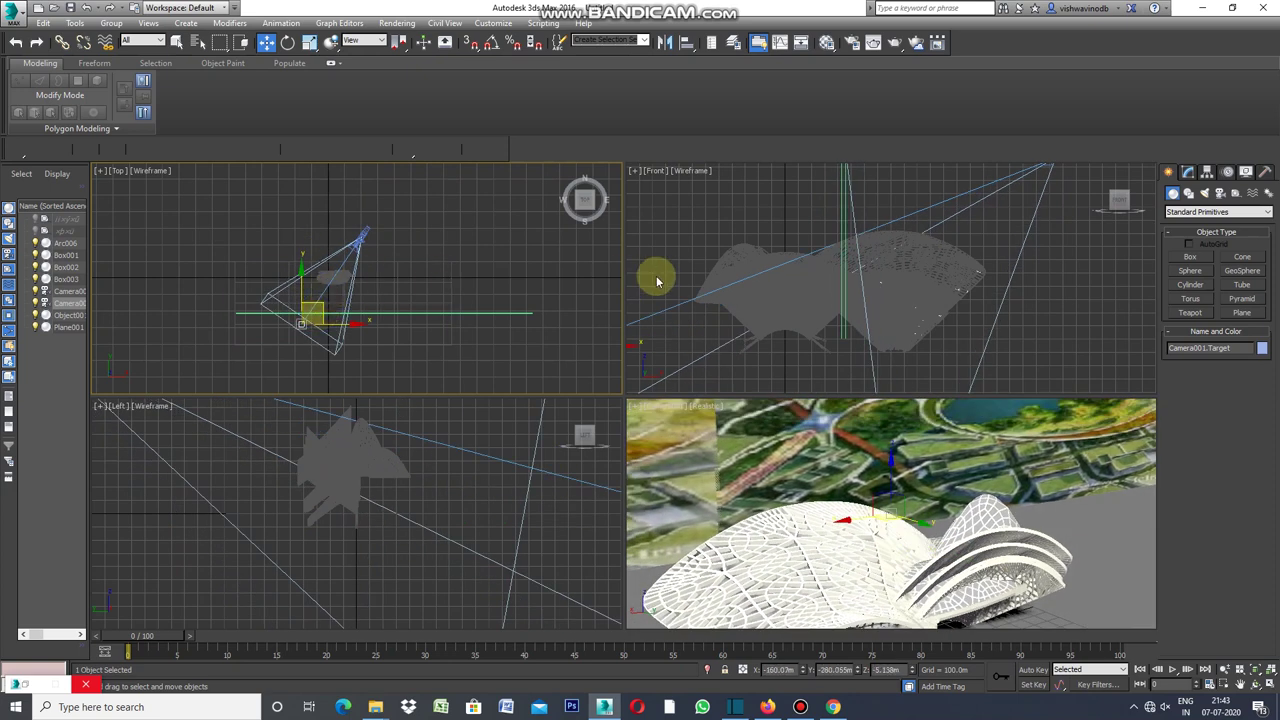
Lower Camera001's target in the Front view to re-aim the shot
scroll(870, 302, down, 2)
click(961, 231)
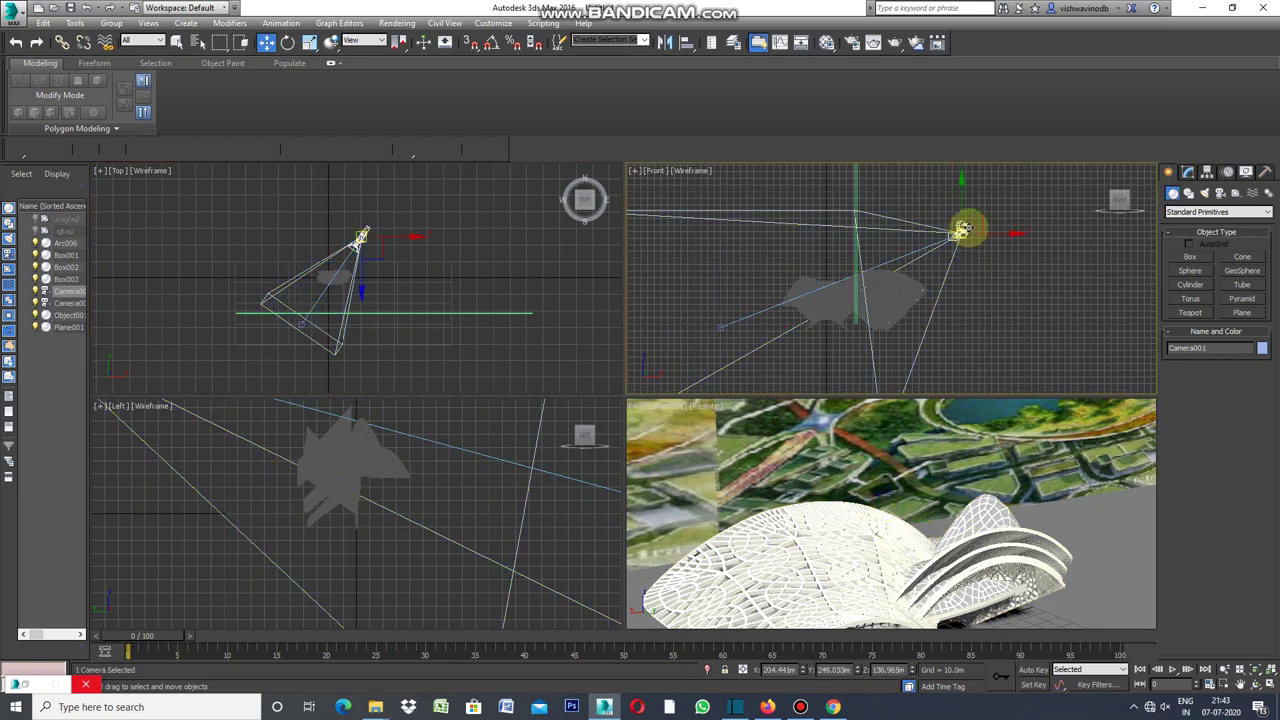
drag(722, 328, 730, 350)
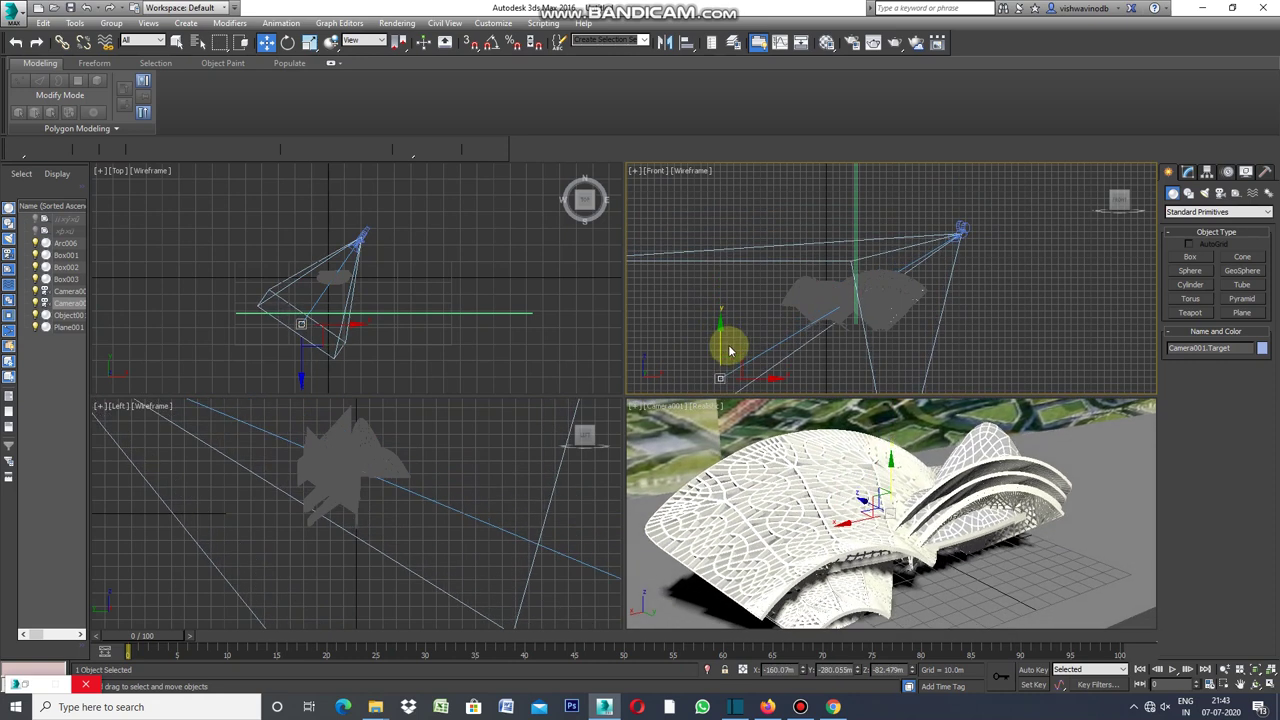
drag(720, 334, 719, 348)
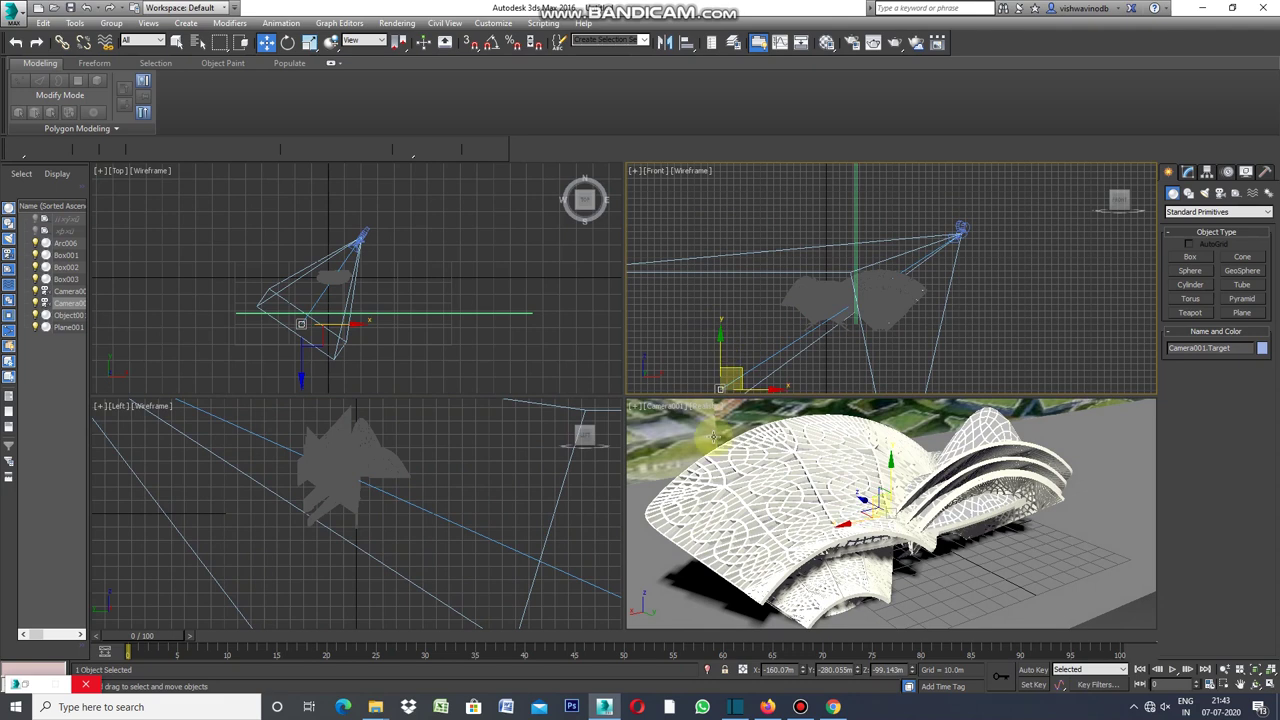
Maximize the Camera001 viewport to fill the workspace
right_click(634, 408)
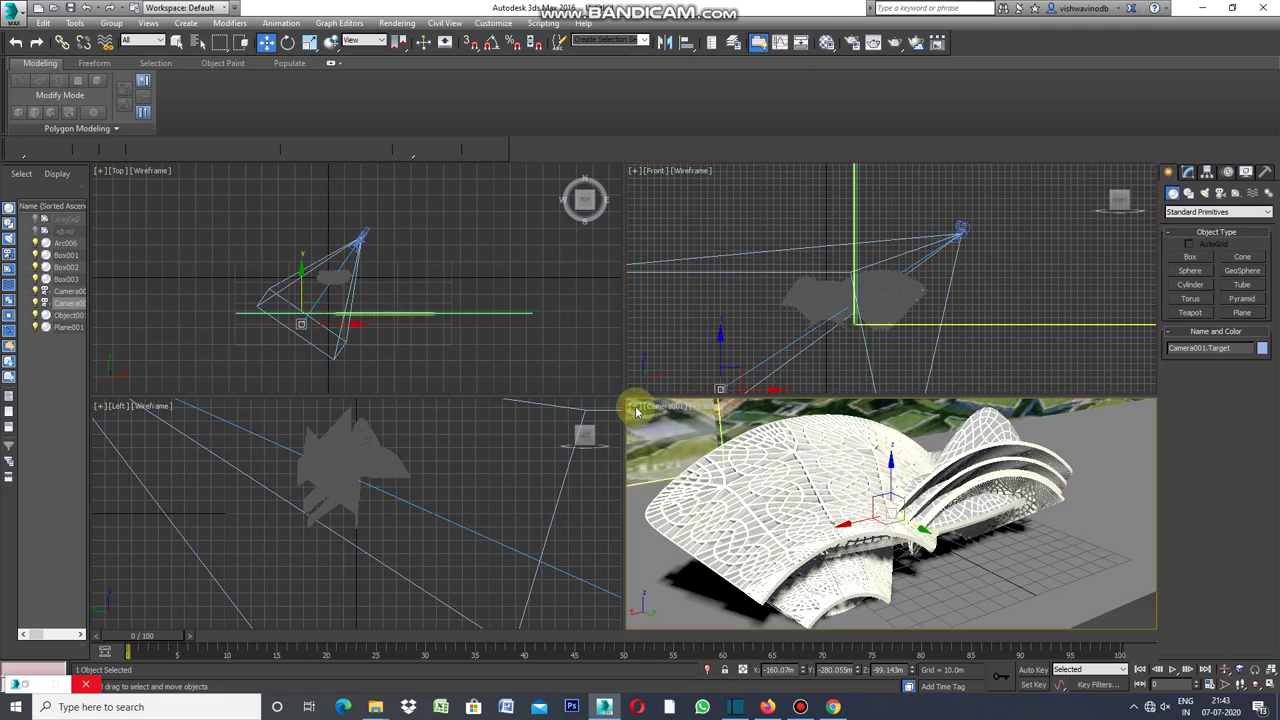
click(634, 408)
click(656, 418)
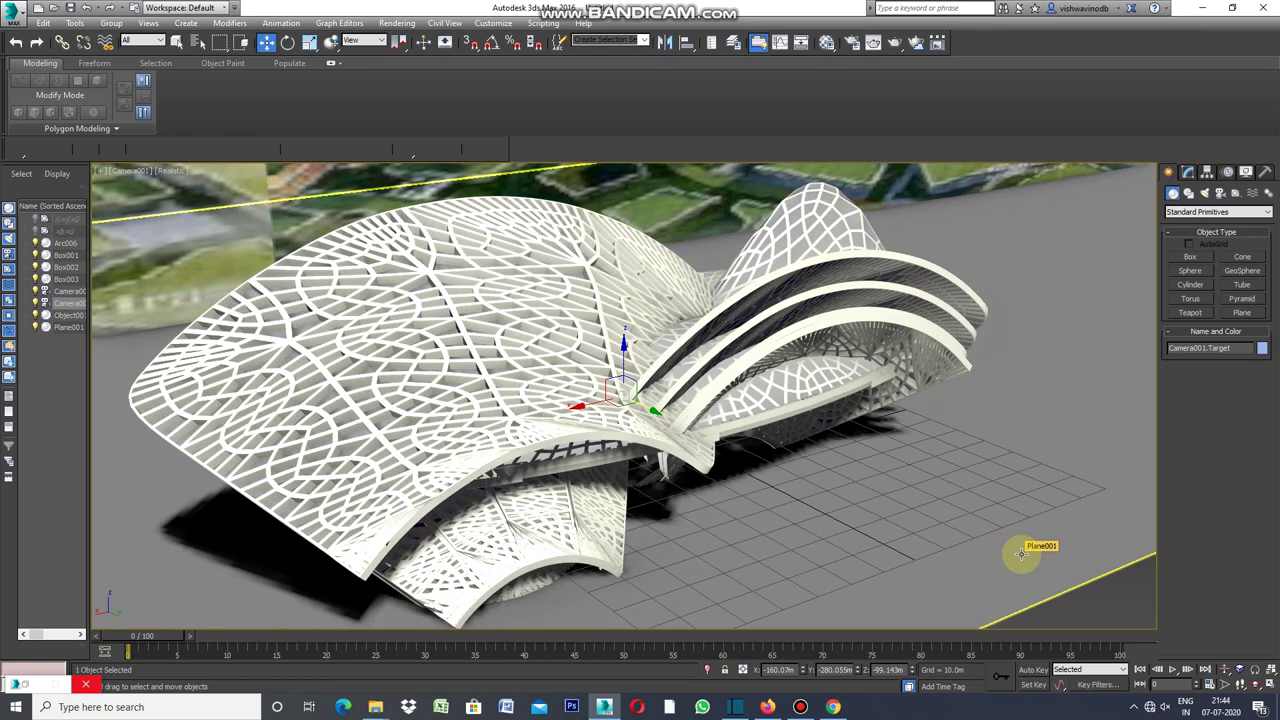
Walk Camera001 forward into the lattice, then back out slightly to frame the canopy
key(Up)
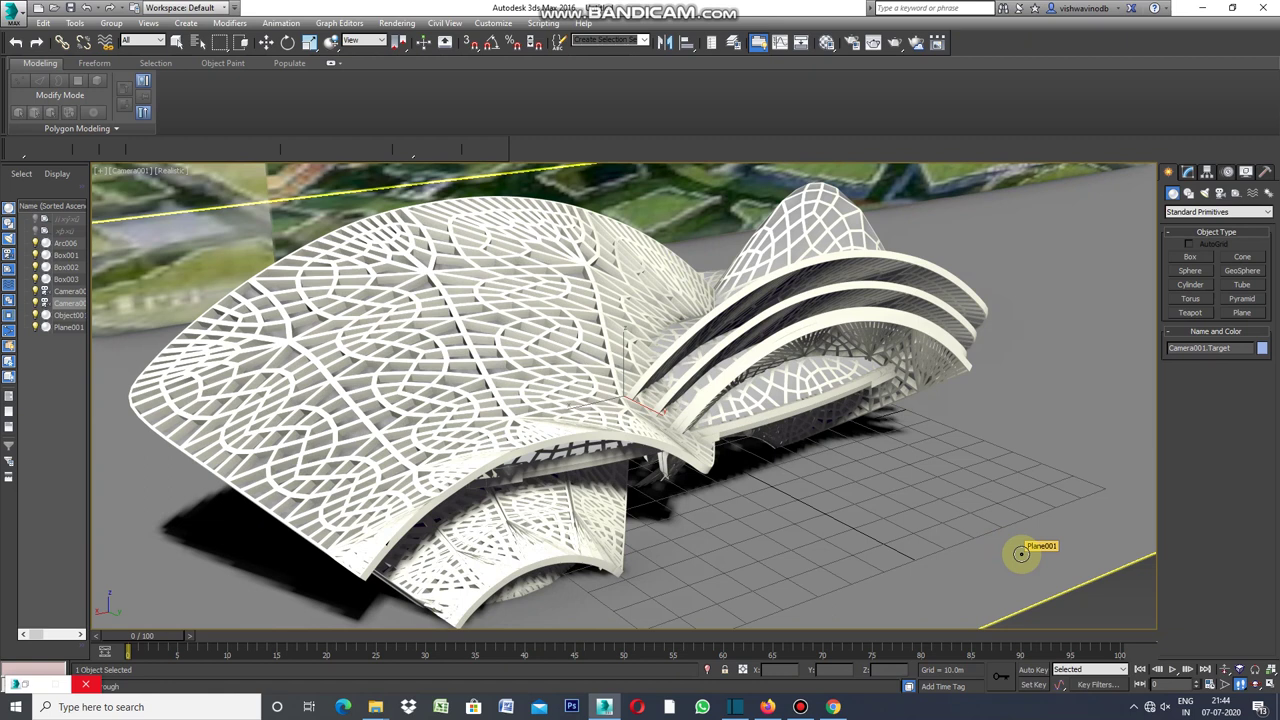
key(Up)
key(Up)
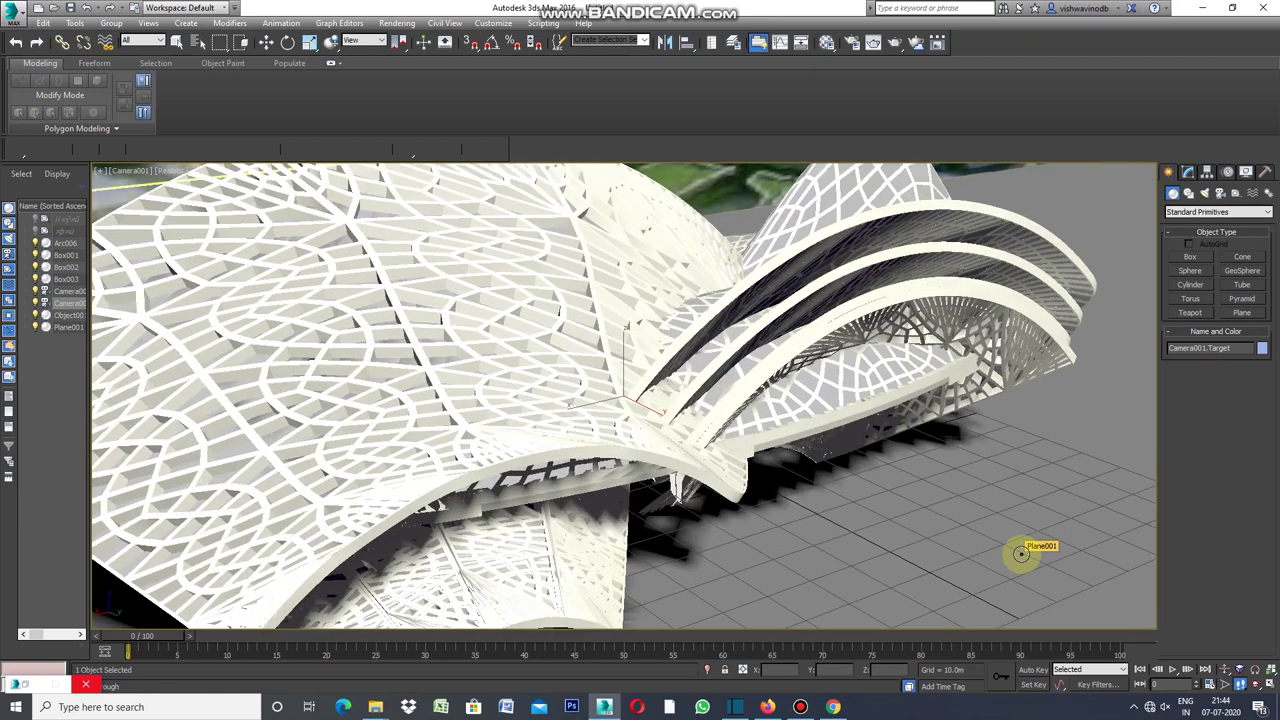
key(Up)
key(Up)
key(Up)
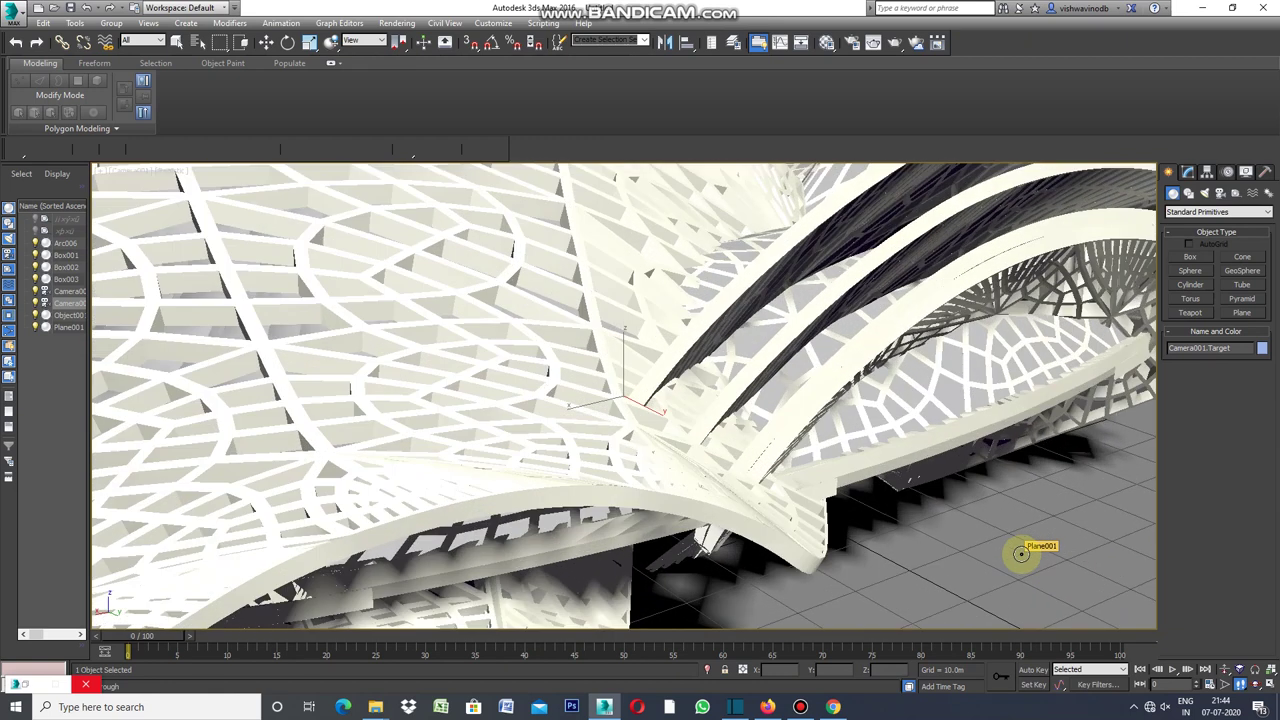
key(Up)
key(Up)
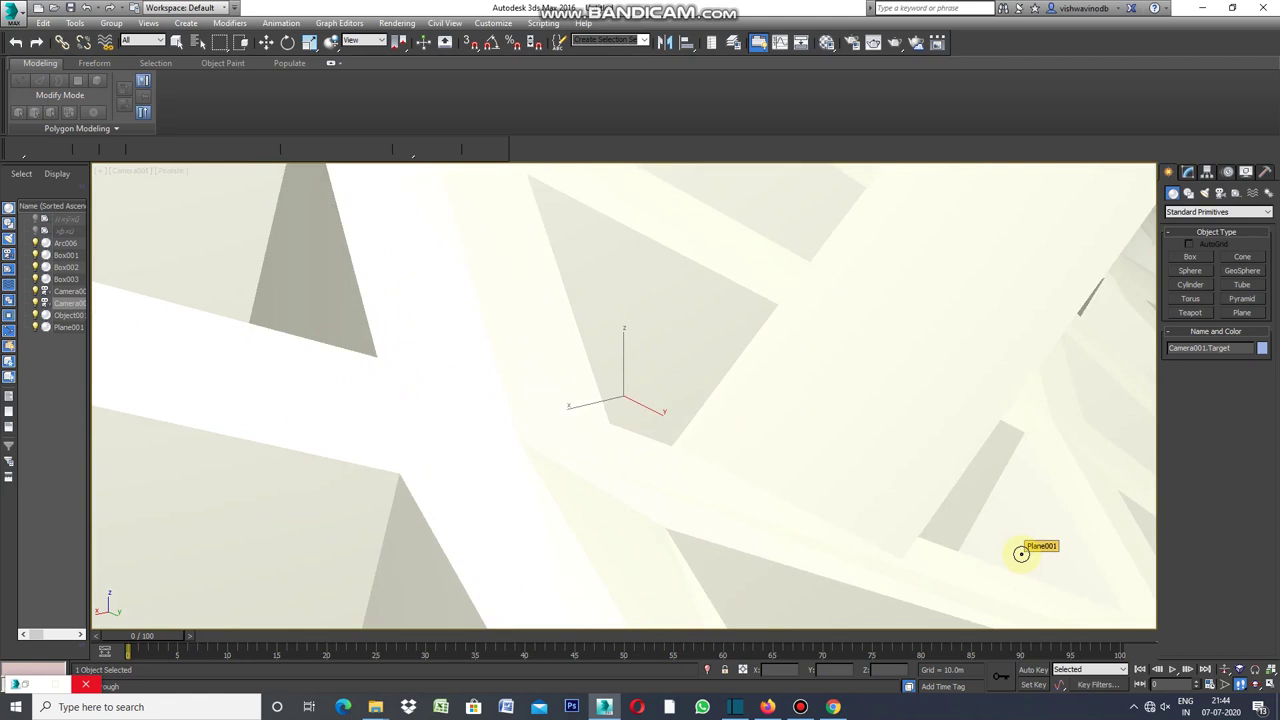
key(Down)
key(Down)
key(Down)
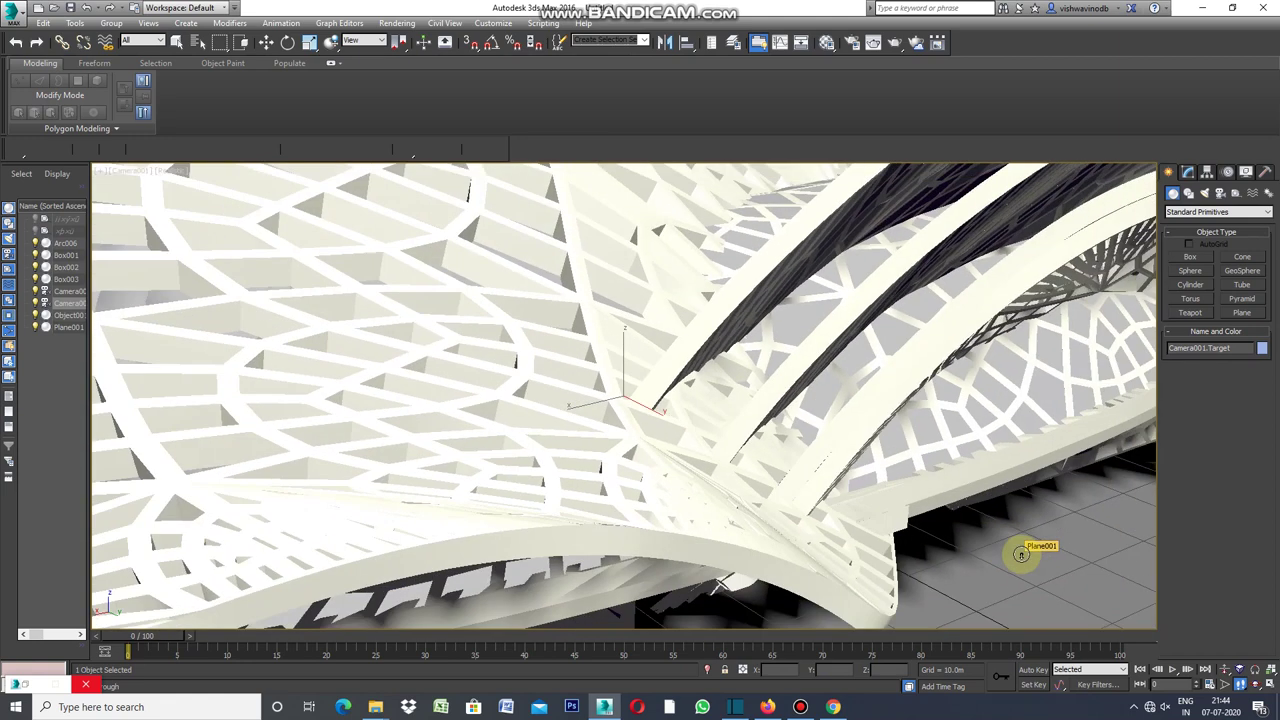
key(Down)
key(Down)
key(Down)
key(Down)
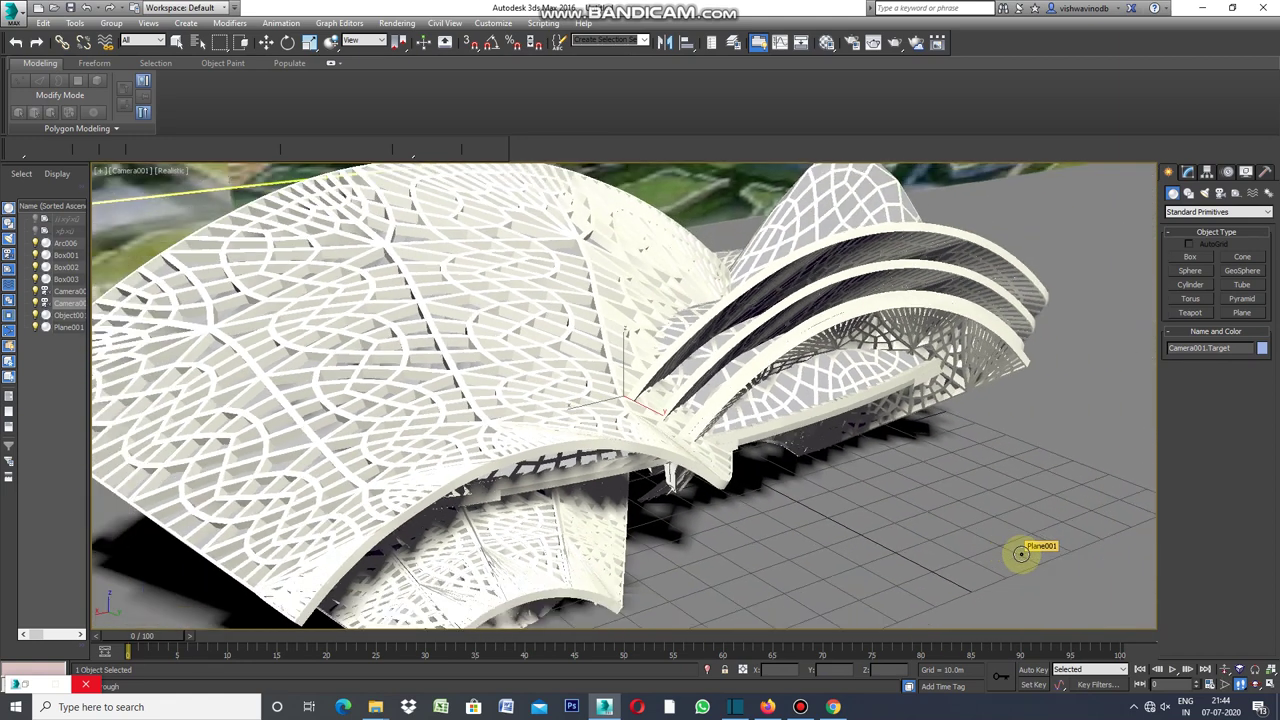